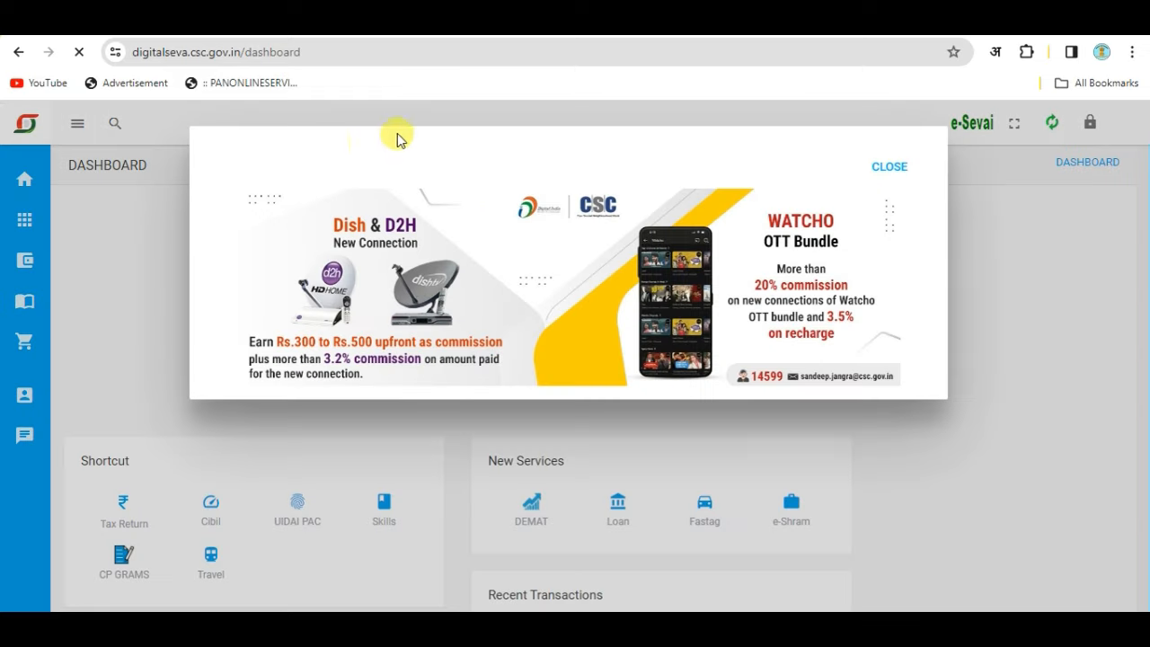
Dismiss the promotional popup, search 'pan card' and open PAN Card Services.
{"action": "left_click", "coordinate": [891, 167]}
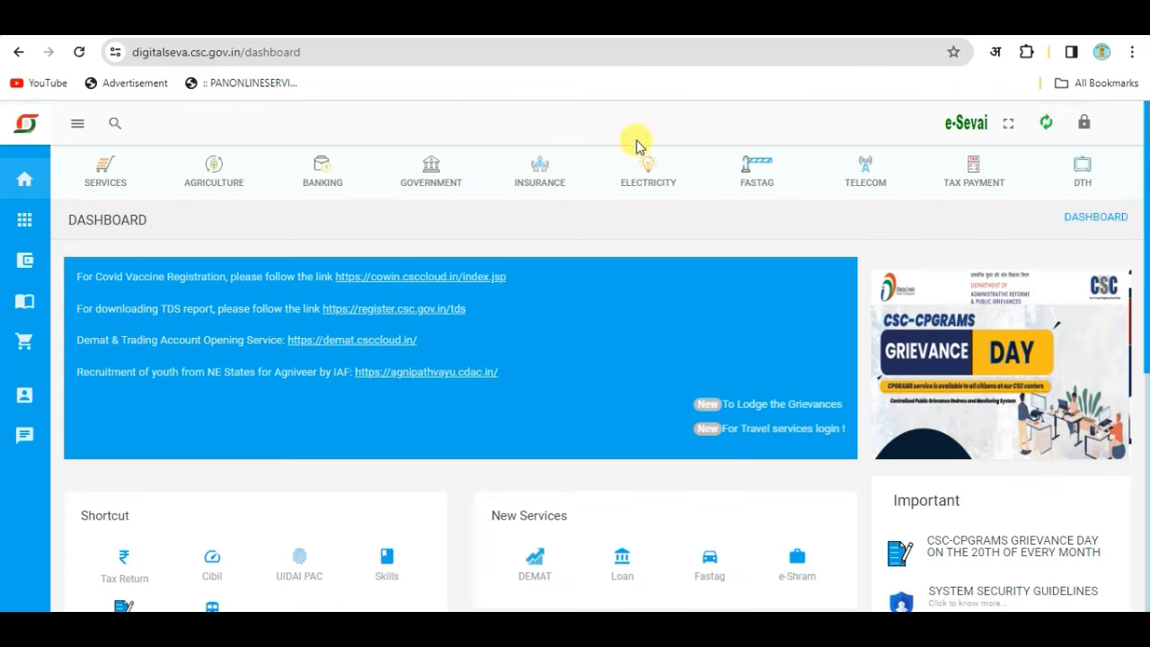
{"action": "left_click", "coordinate": [113, 126]}
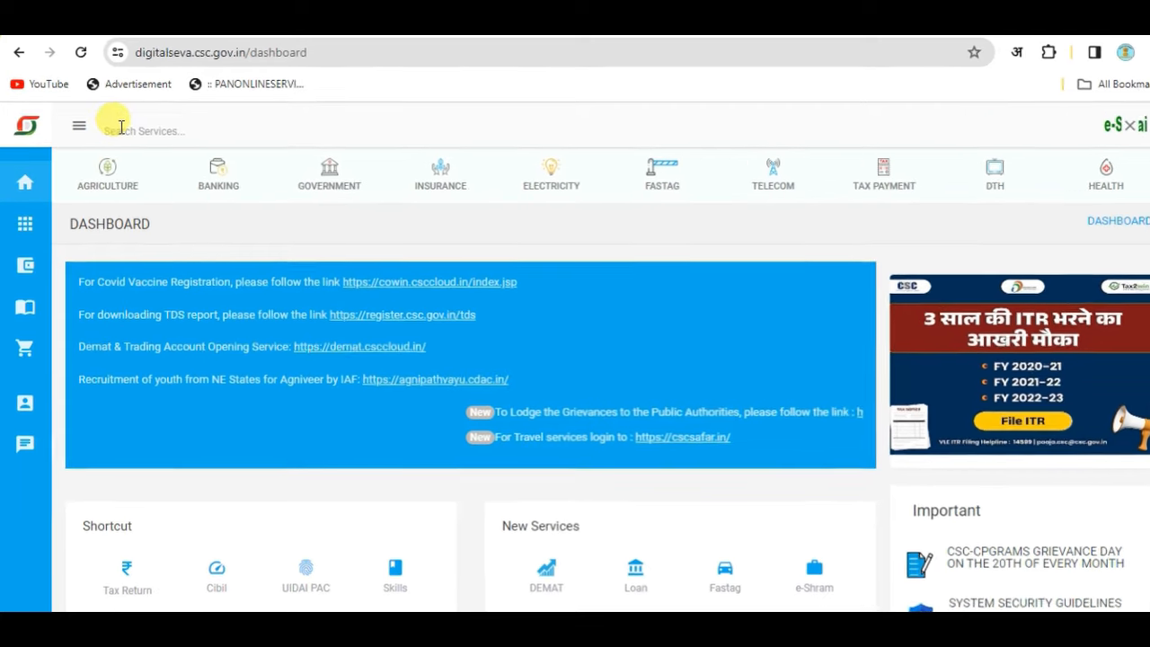
{"action": "type", "text": "p"}
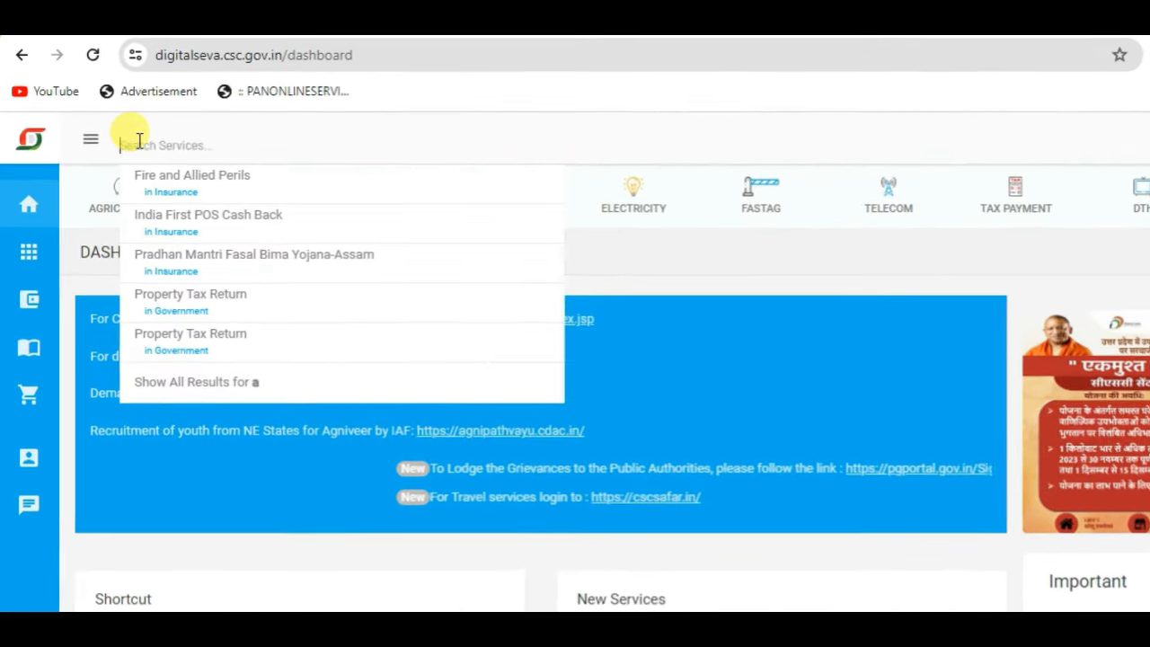
{"action": "type", "text": "an card"}
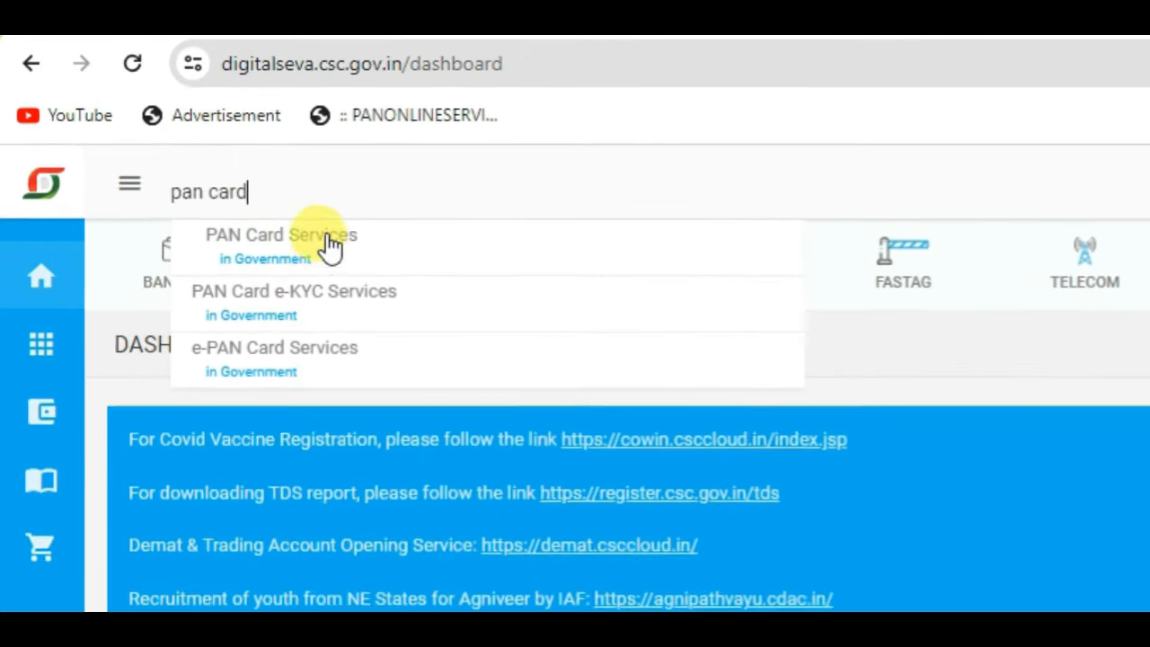
{"action": "left_click", "coordinate": [345, 248]}
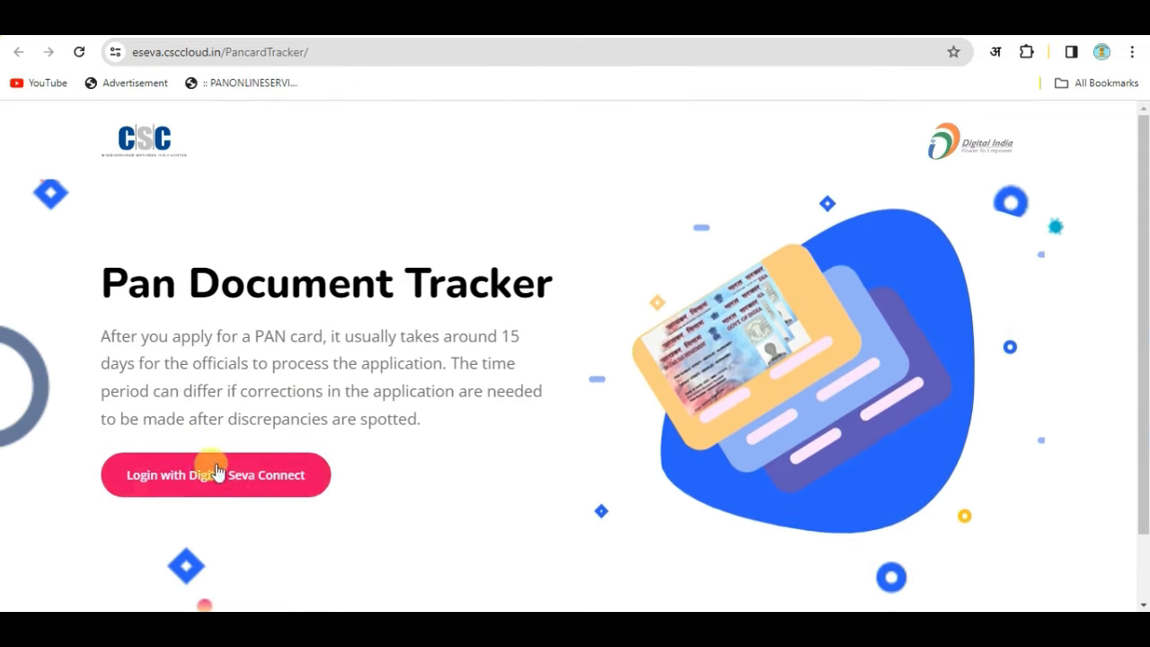
Log in with Digital Seva Connect, accept the physical documents declaration and proceed.
{"action": "left_click", "coordinate": [248, 482]}
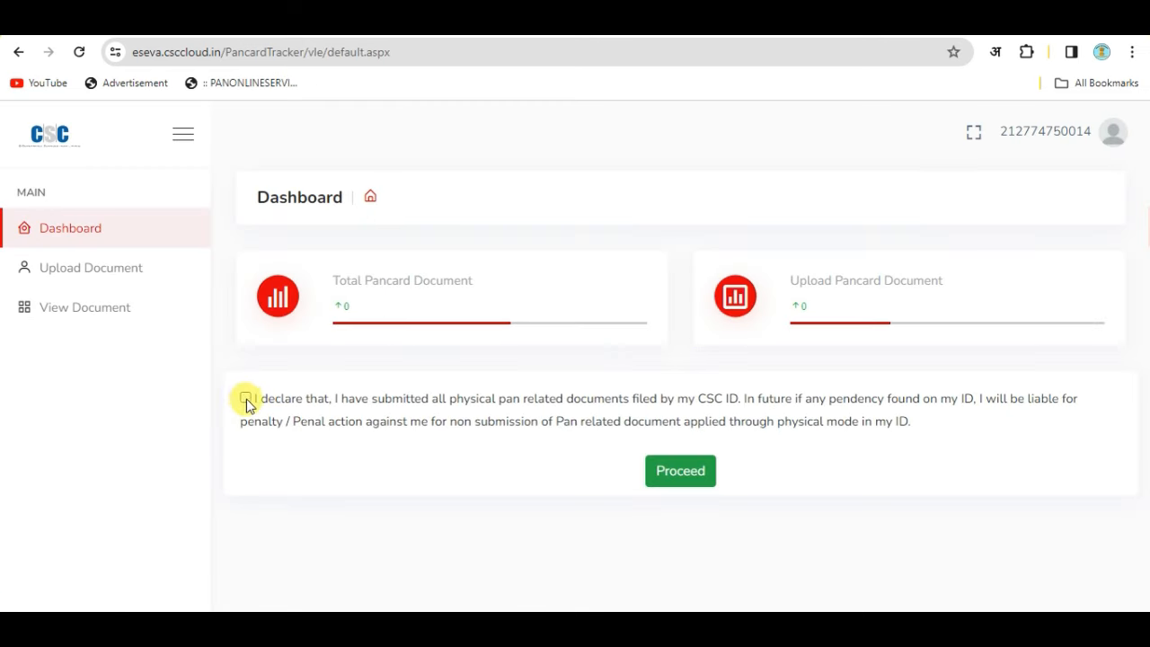
{"action": "left_click", "coordinate": [245, 398]}
{"action": "left_click", "coordinate": [681, 470]}
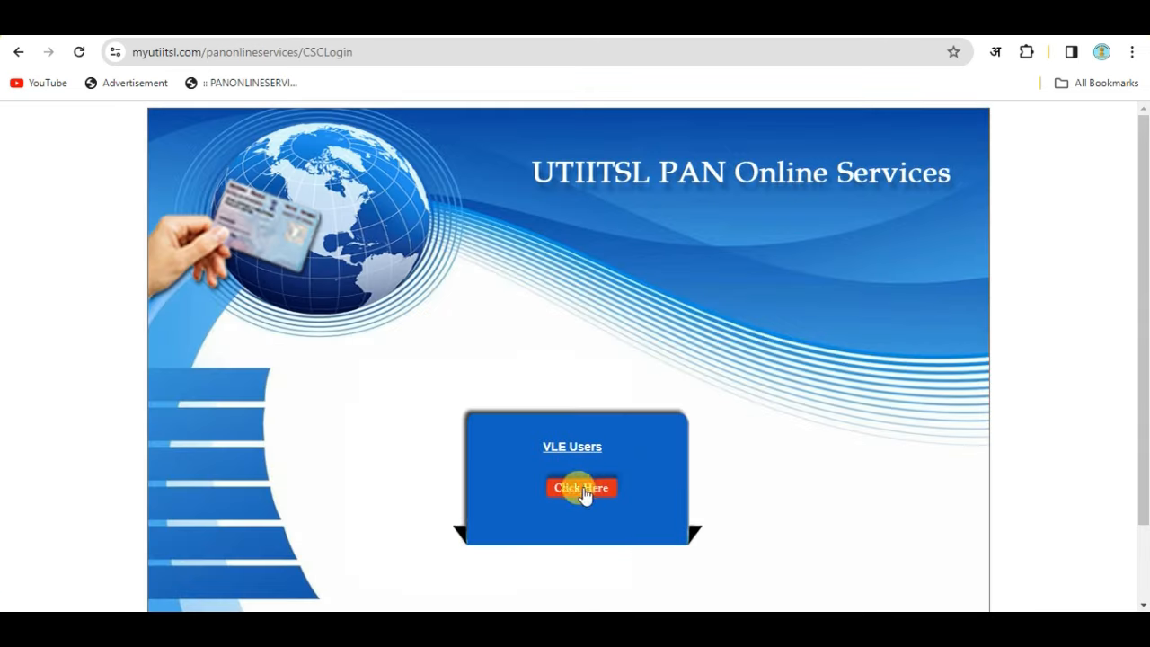
Enter as a VLE user and choose Application for New PAN 49A under Apply New PAN.
{"action": "left_click", "coordinate": [576, 489]}
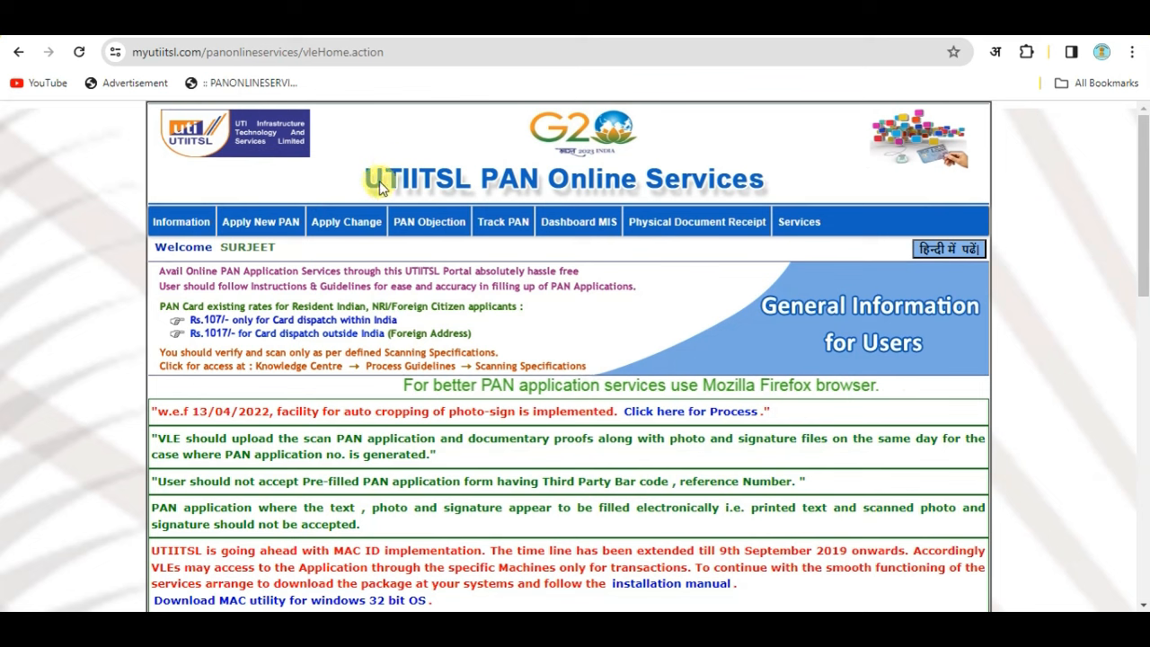
{"action": "mouse_move", "coordinate": [579, 225]}
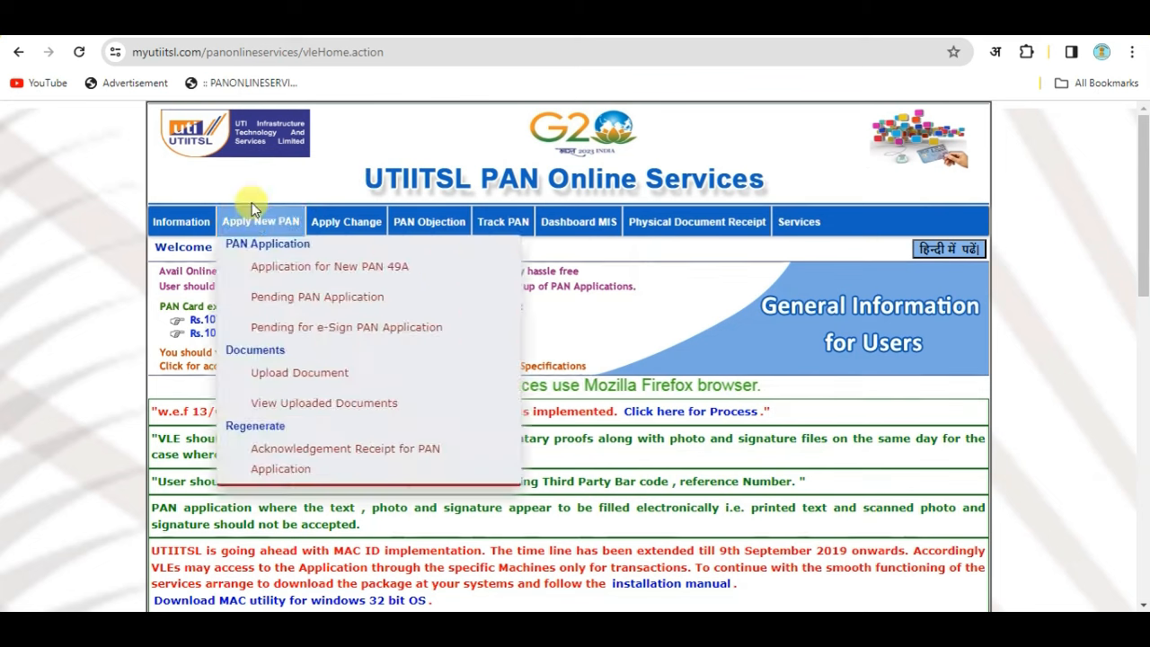
{"action": "mouse_move", "coordinate": [269, 224]}
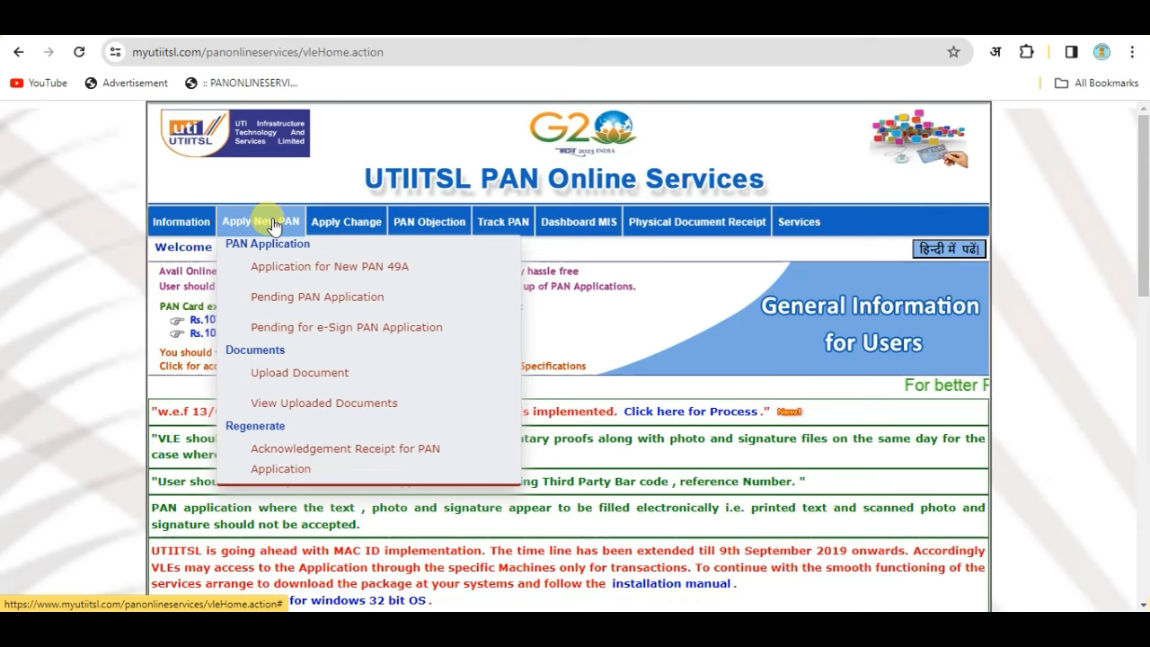
{"action": "left_click", "coordinate": [375, 273]}
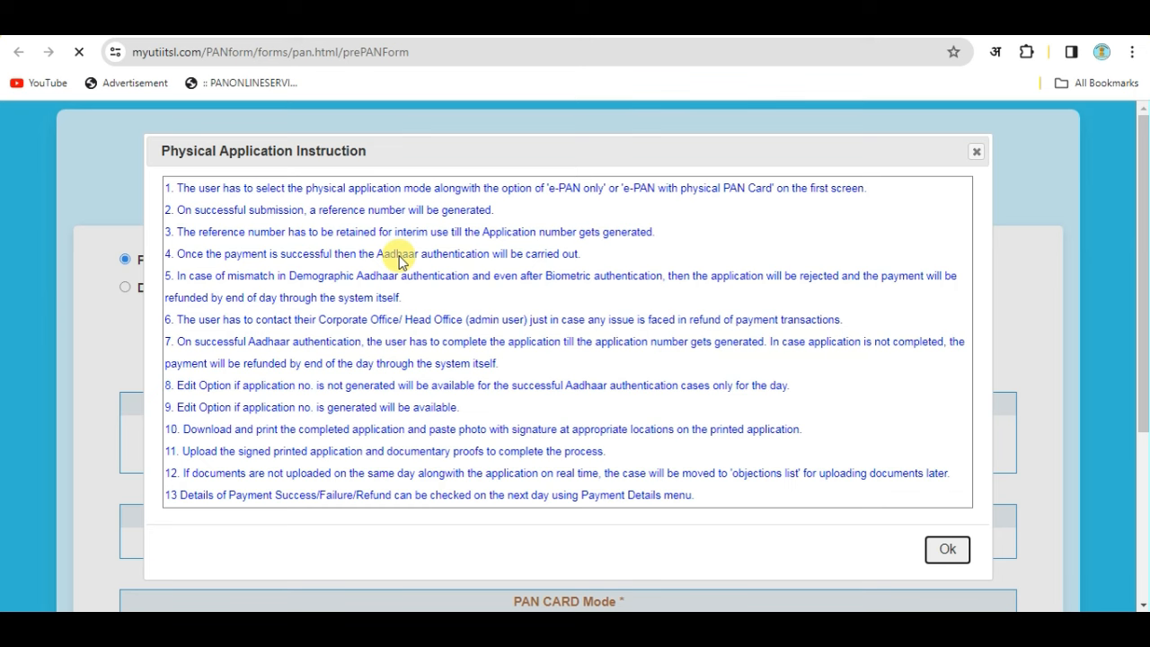
Submit the pre-form as Individual, No for defence/NRI, with both physical PAN and e-PAN.
{"action": "left_click", "coordinate": [948, 548]}
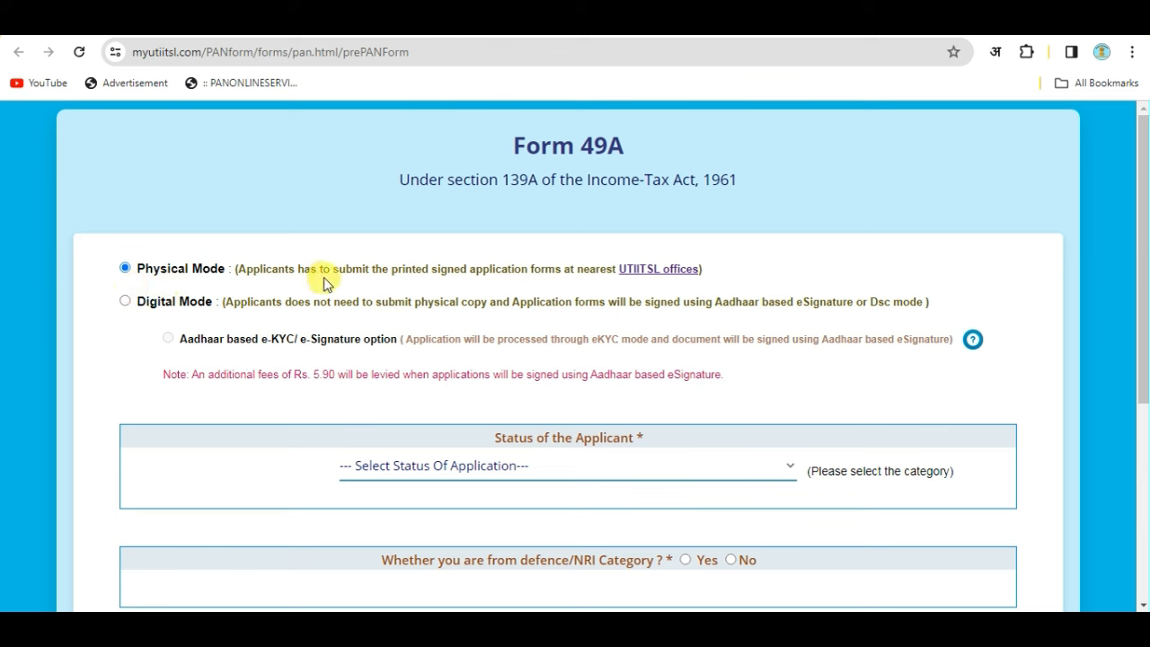
{"action": "scroll", "coordinate": [590, 290], "scroll_direction": "down", "scroll_amount": 2}
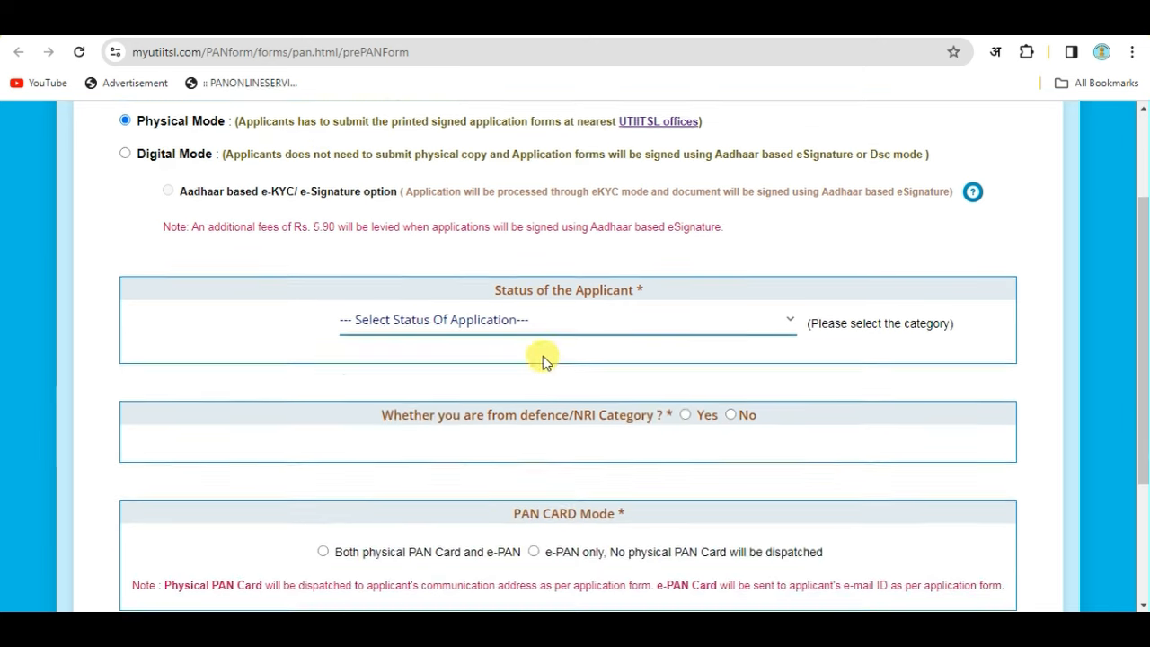
{"action": "left_click", "coordinate": [456, 302]}
{"action": "left_click", "coordinate": [386, 498]}
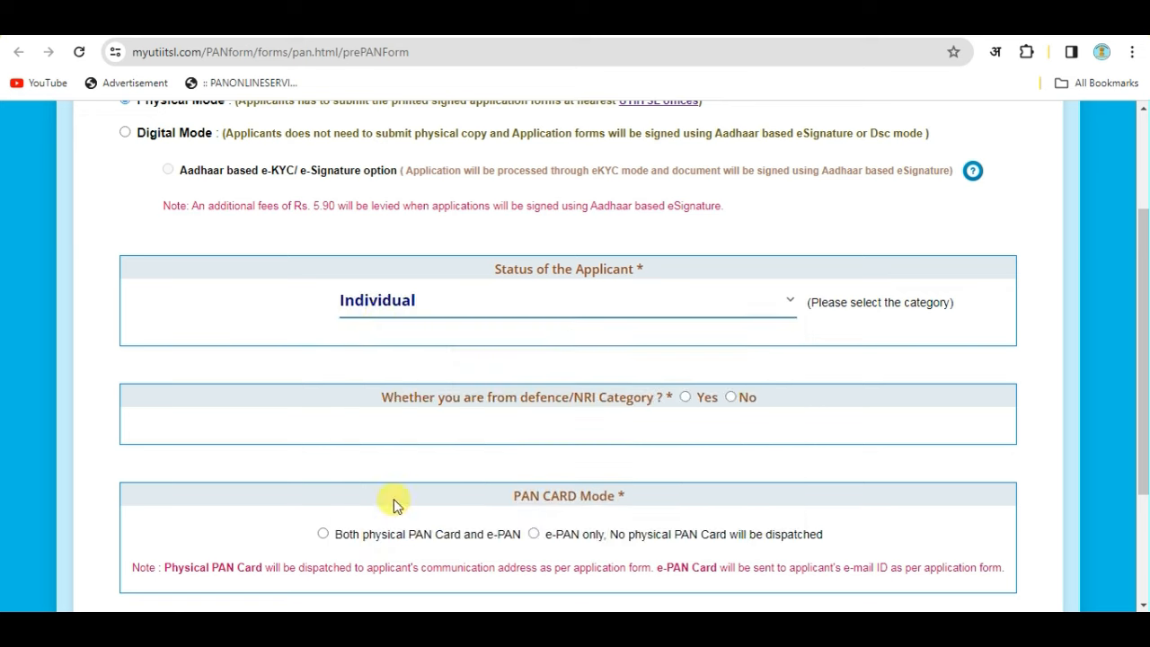
{"action": "scroll", "coordinate": [665, 341], "scroll_direction": "down", "scroll_amount": 1}
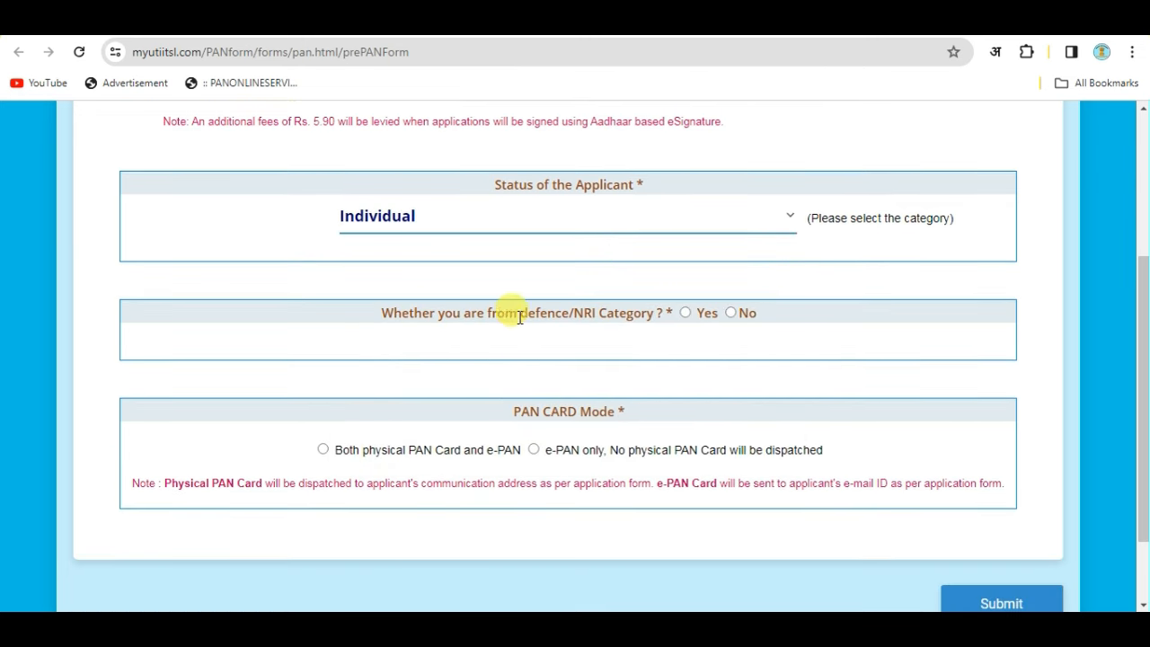
{"action": "left_click", "coordinate": [729, 314]}
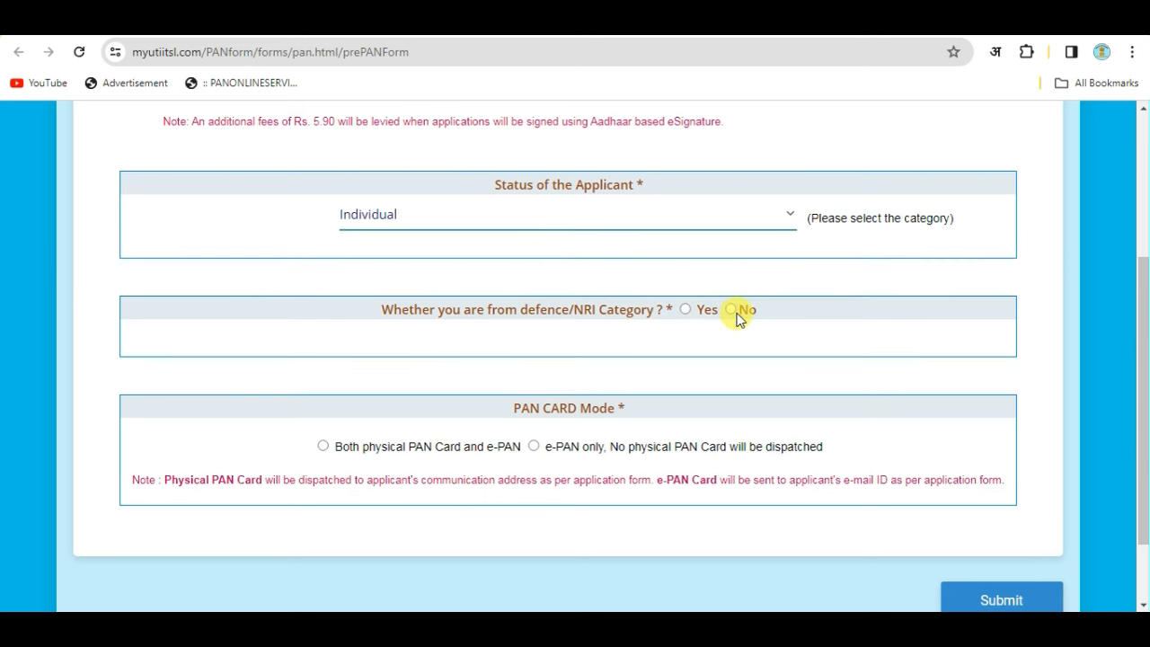
{"action": "scroll", "coordinate": [614, 365], "scroll_direction": "down", "scroll_amount": 1}
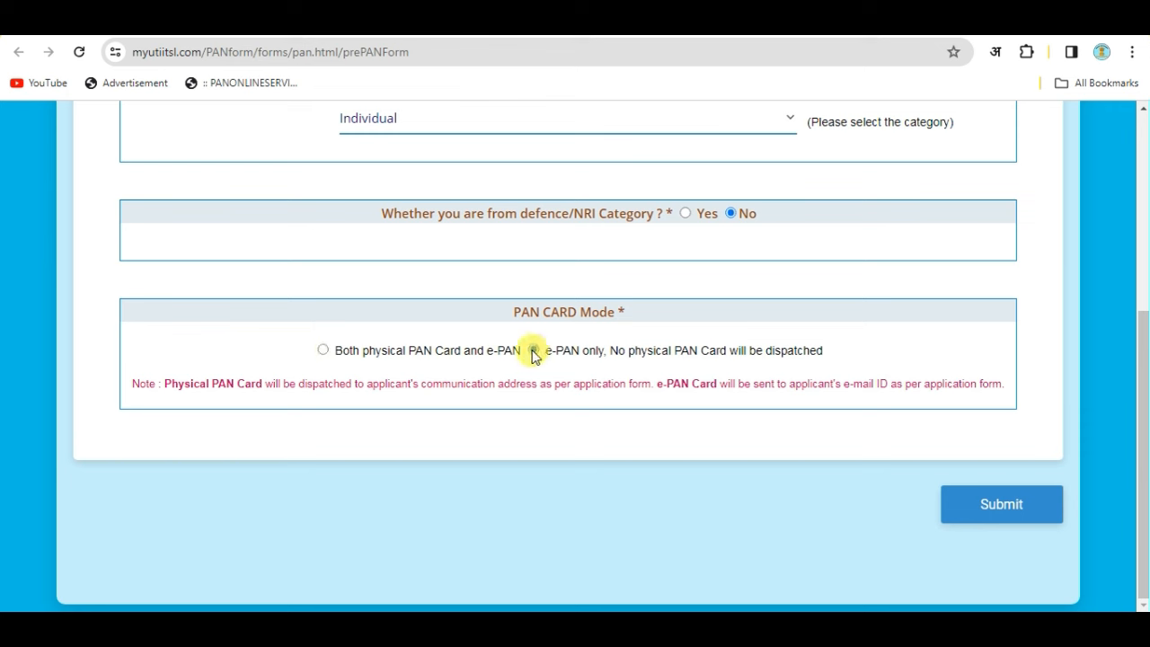
{"action": "left_click", "coordinate": [323, 350]}
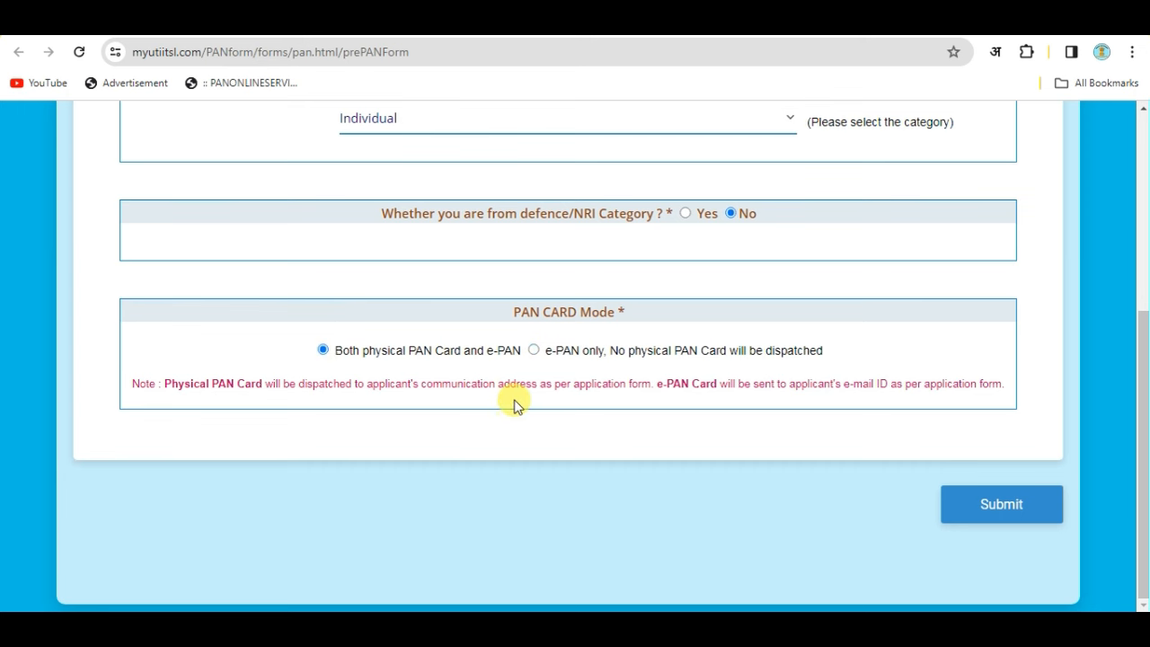
{"action": "scroll", "coordinate": [514, 396], "scroll_direction": "up", "scroll_amount": 1}
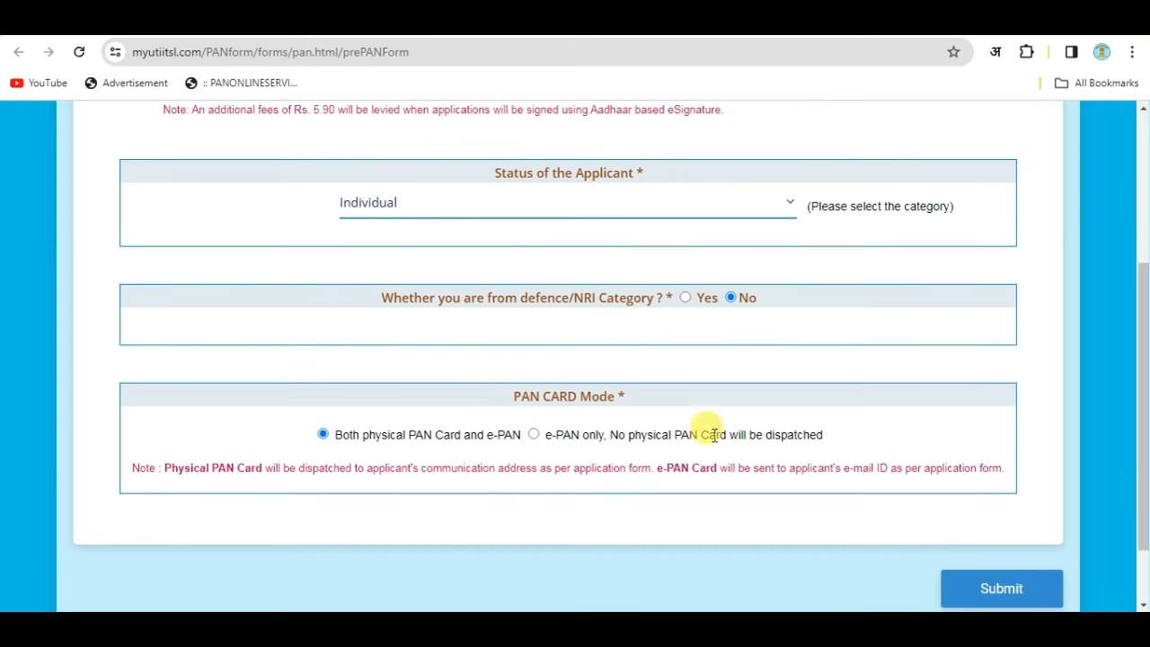
{"action": "left_click", "coordinate": [1012, 587]}
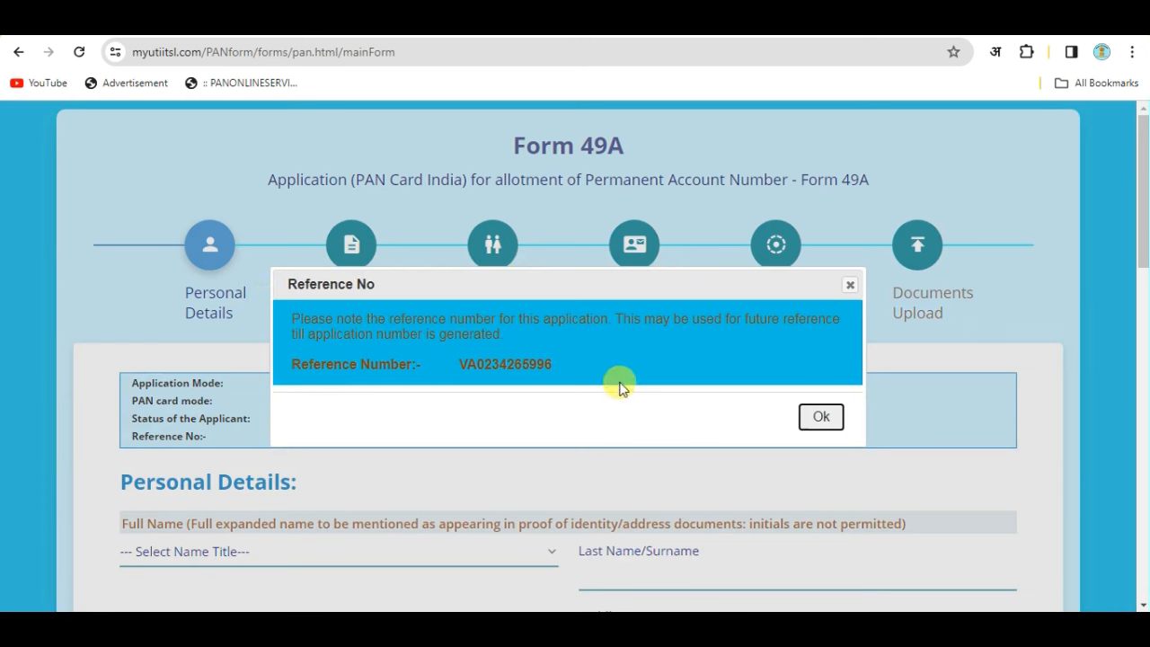
Note the reference number, dismiss its notice, and choose SMT as the name title.
{"action": "left_click_drag", "start_coordinate": [457, 364], "coordinate": [576, 380]}
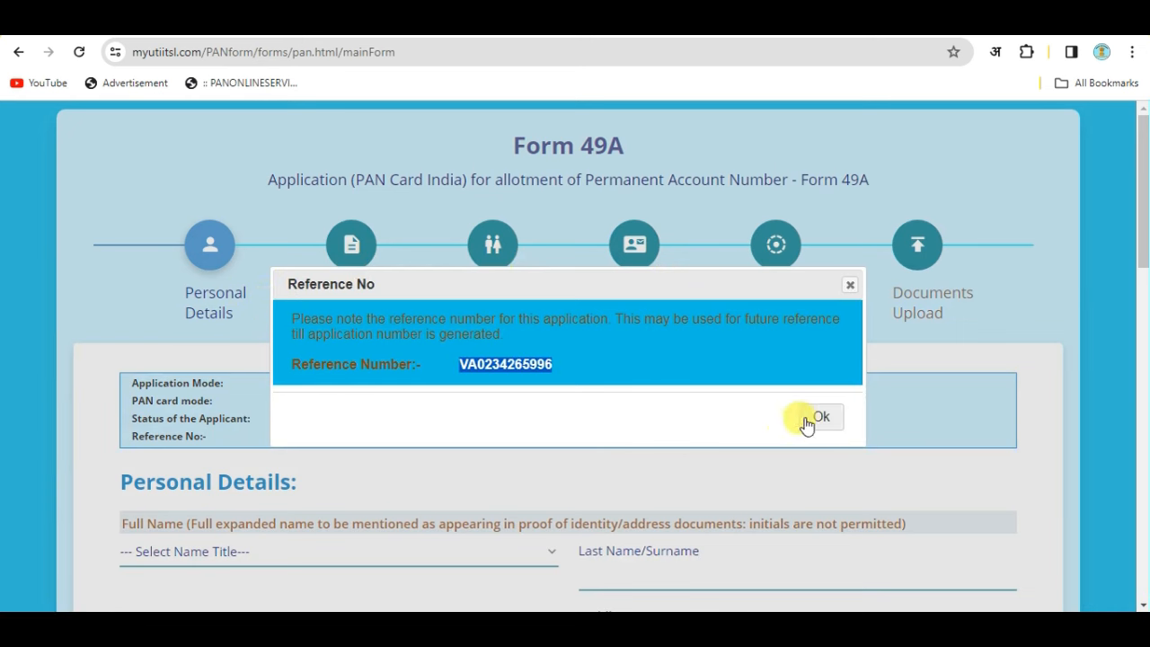
{"action": "left_click", "coordinate": [804, 417]}
{"action": "scroll", "coordinate": [531, 360], "scroll_direction": "down", "scroll_amount": 3}
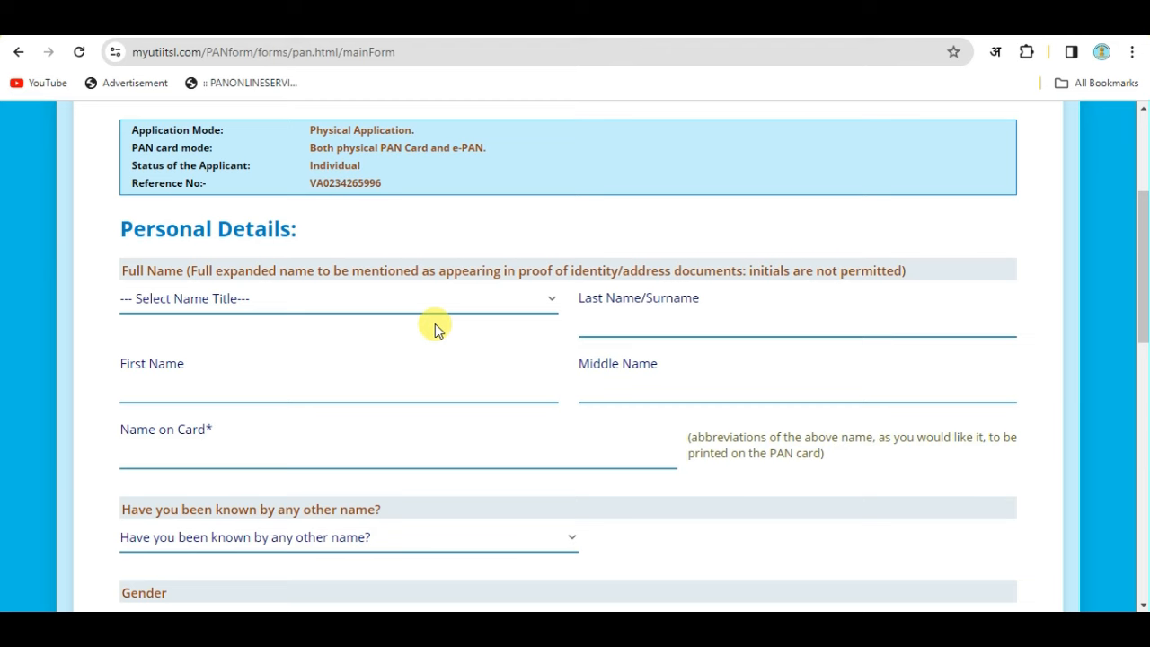
{"action": "scroll", "coordinate": [197, 250], "scroll_direction": "down", "scroll_amount": 1}
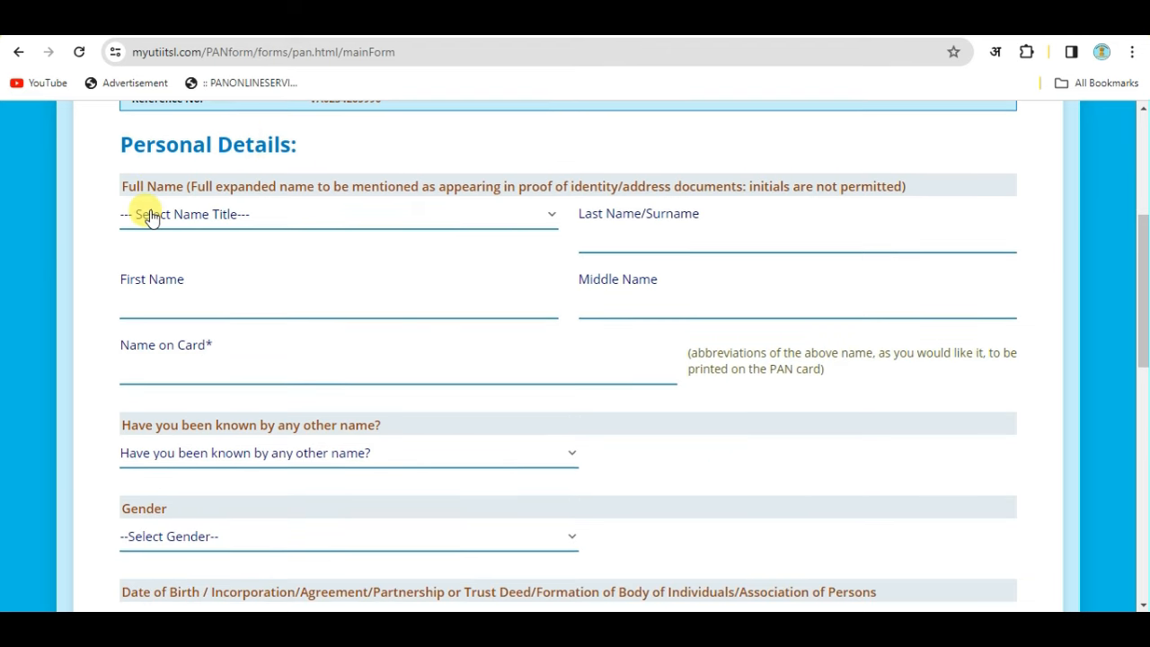
{"action": "left_click", "coordinate": [208, 219]}
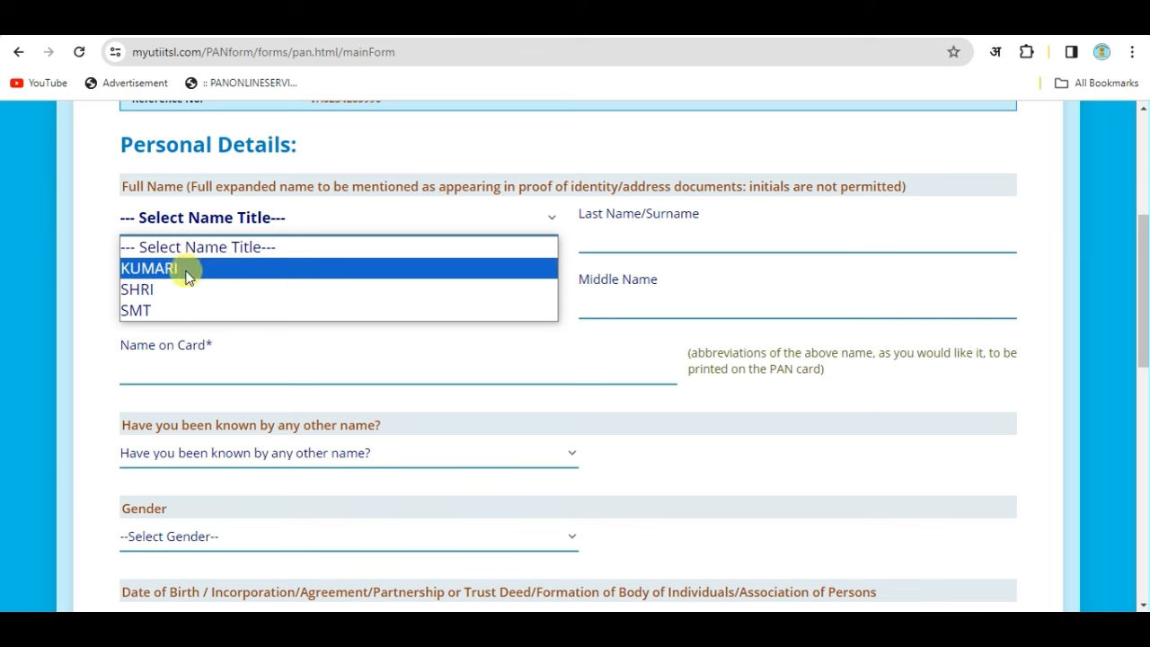
{"action": "left_click", "coordinate": [139, 314]}
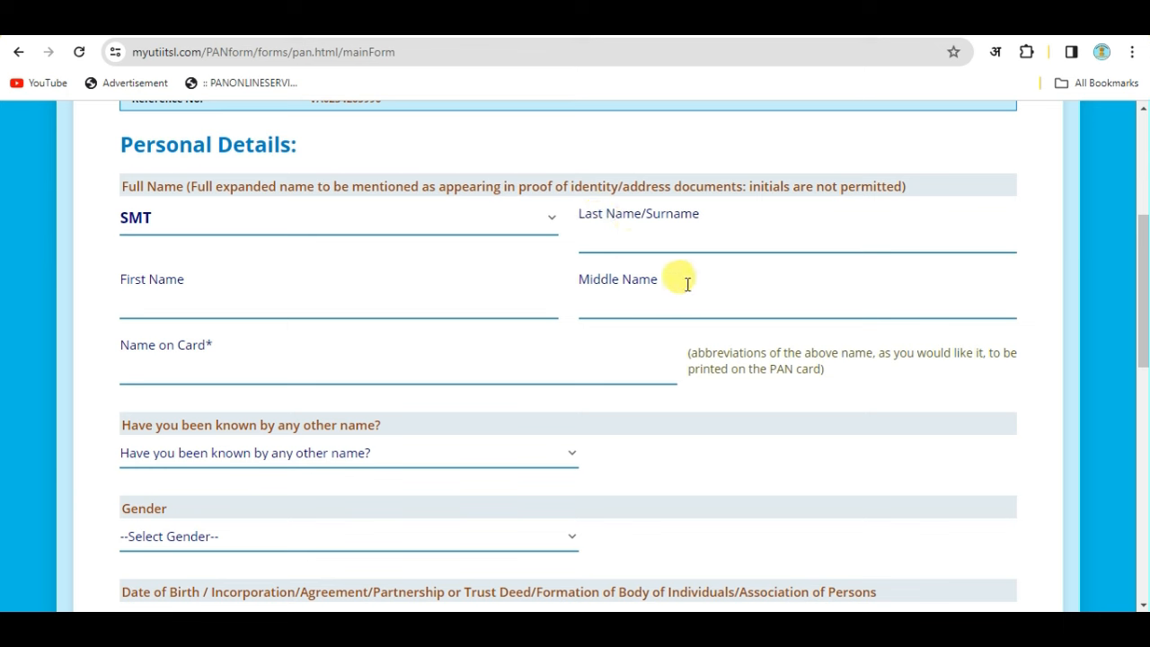
{"action": "left_click", "coordinate": [593, 231]}
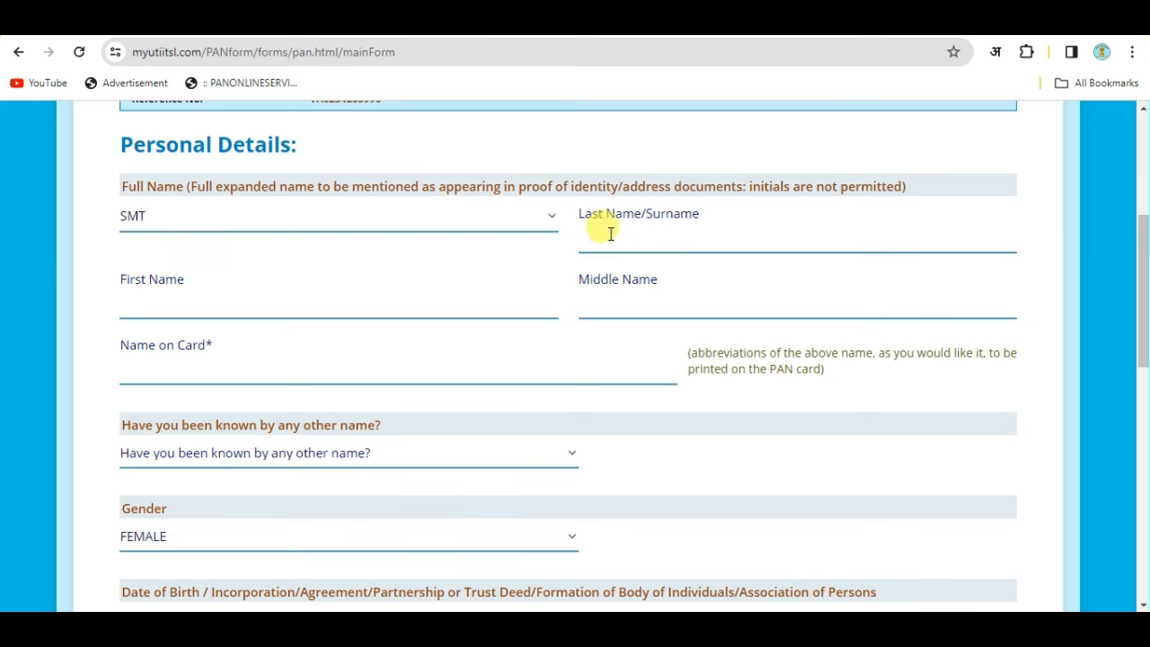
Remove the misplaced name from the surname field and re-enter the last name.
{"action": "left_click", "coordinate": [356, 303]}
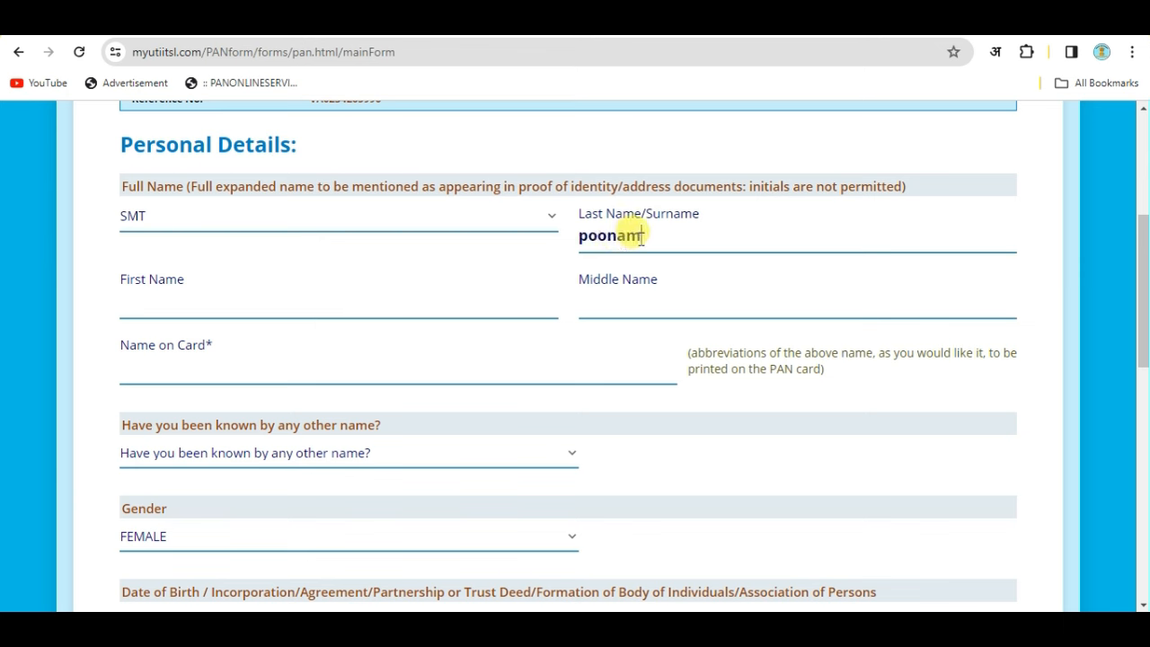
{"action": "left_click_drag", "start_coordinate": [657, 231], "coordinate": [514, 243]}
{"action": "key", "text": "BackSpace"}
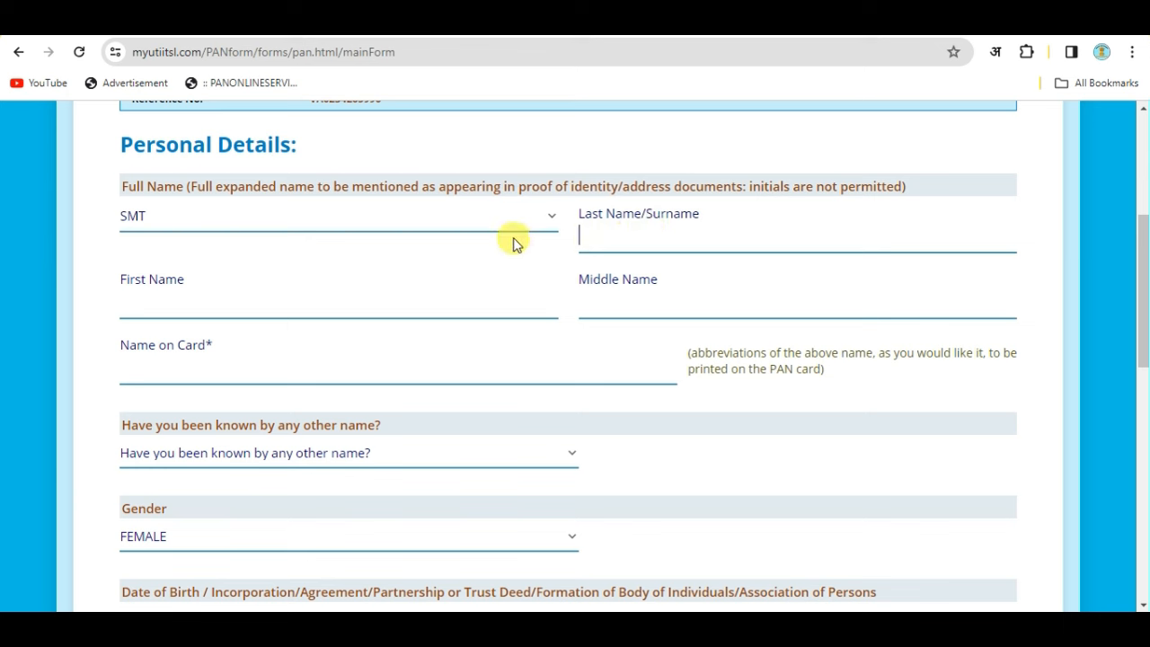
{"action": "left_click", "coordinate": [317, 305]}
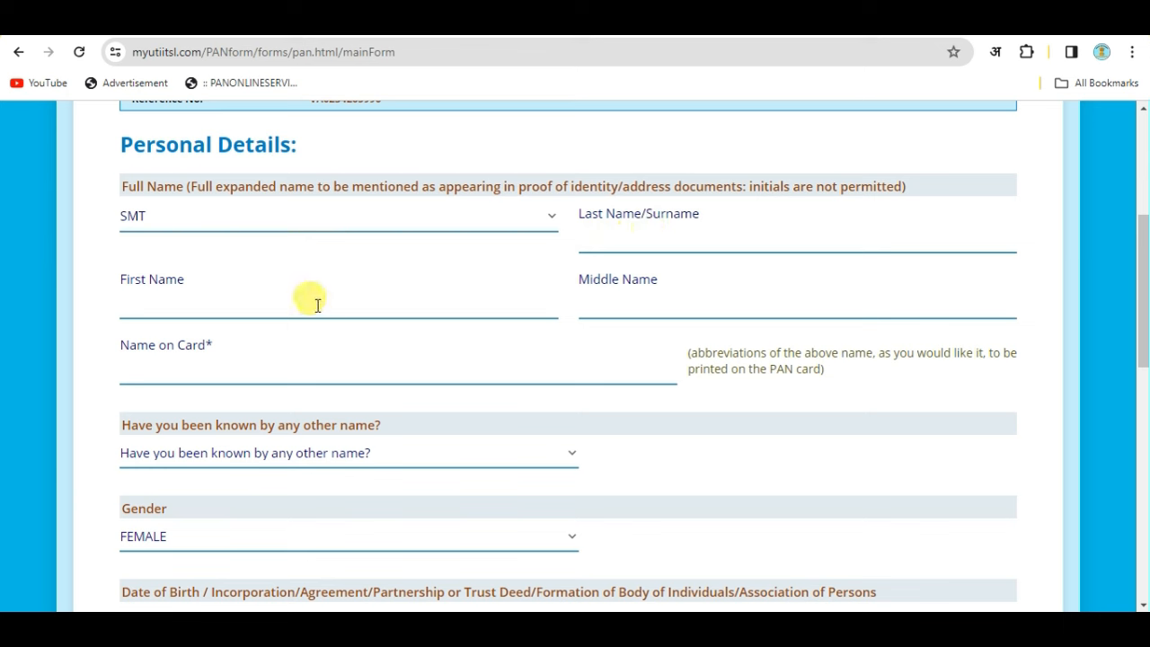
{"action": "left_click", "coordinate": [695, 228]}
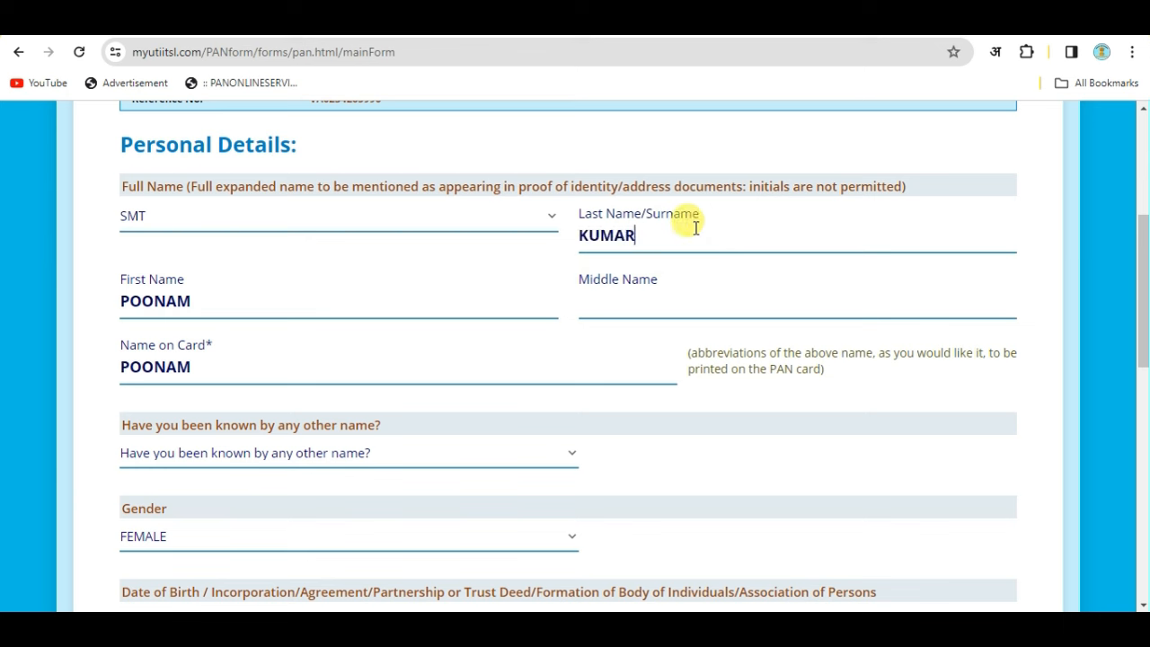
{"action": "left_click_drag", "start_coordinate": [639, 235], "coordinate": [565, 262]}
{"action": "left_click", "coordinate": [599, 326]}
{"action": "left_click_drag", "start_coordinate": [643, 236], "coordinate": [576, 246]}
{"action": "key", "text": "BackSpace"}
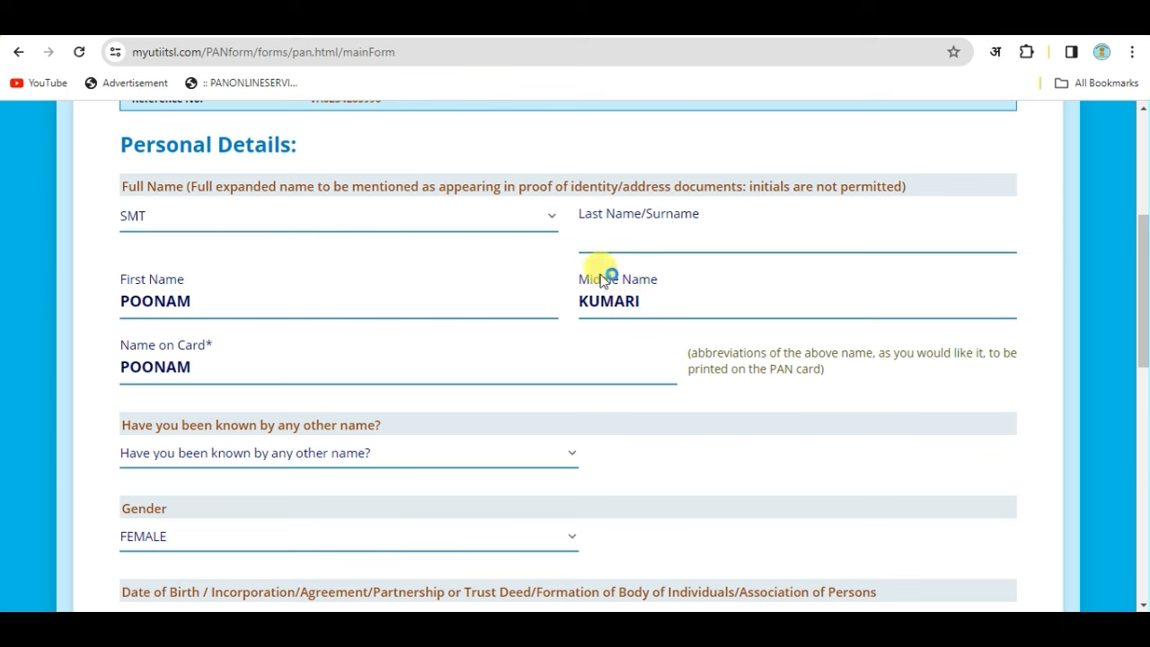
{"action": "left_click", "coordinate": [629, 232]}
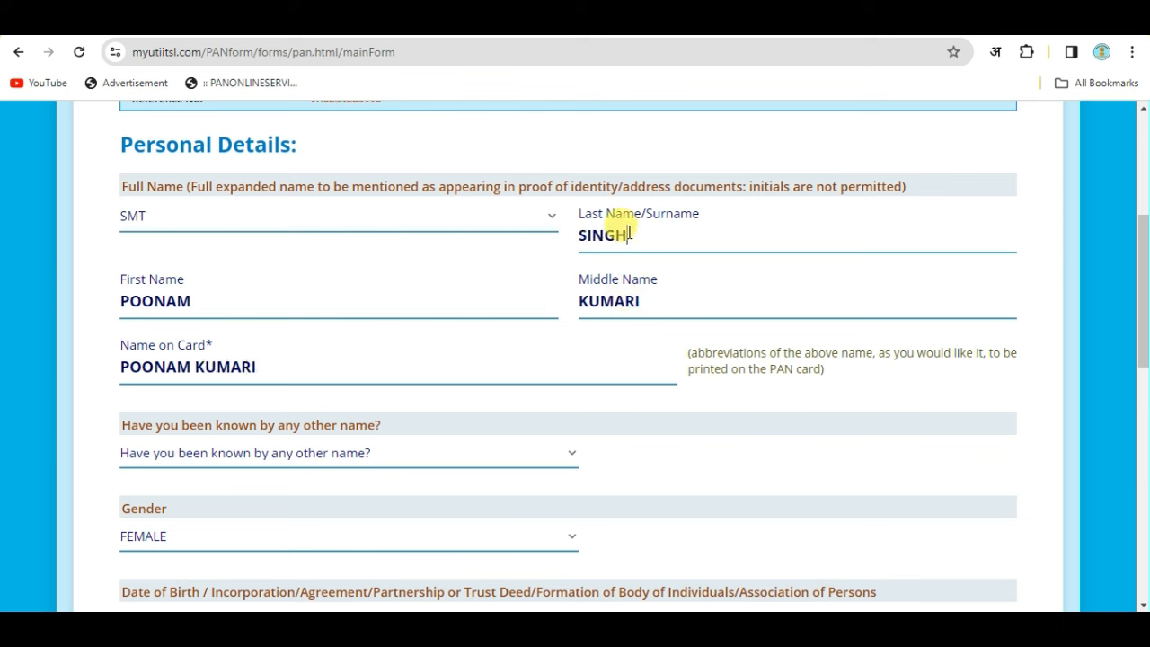
{"action": "left_click", "coordinate": [377, 292]}
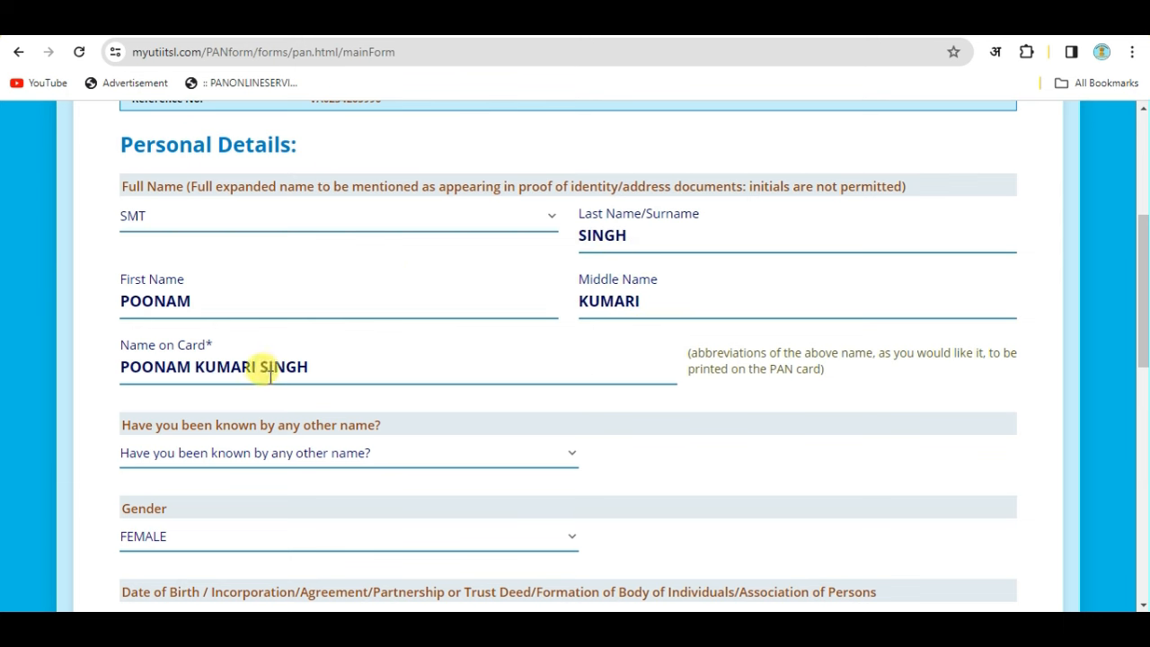
Delete the first and middle name text, clear the surname, and check Name on Card.
{"action": "left_click_drag", "start_coordinate": [318, 367], "coordinate": [98, 374]}
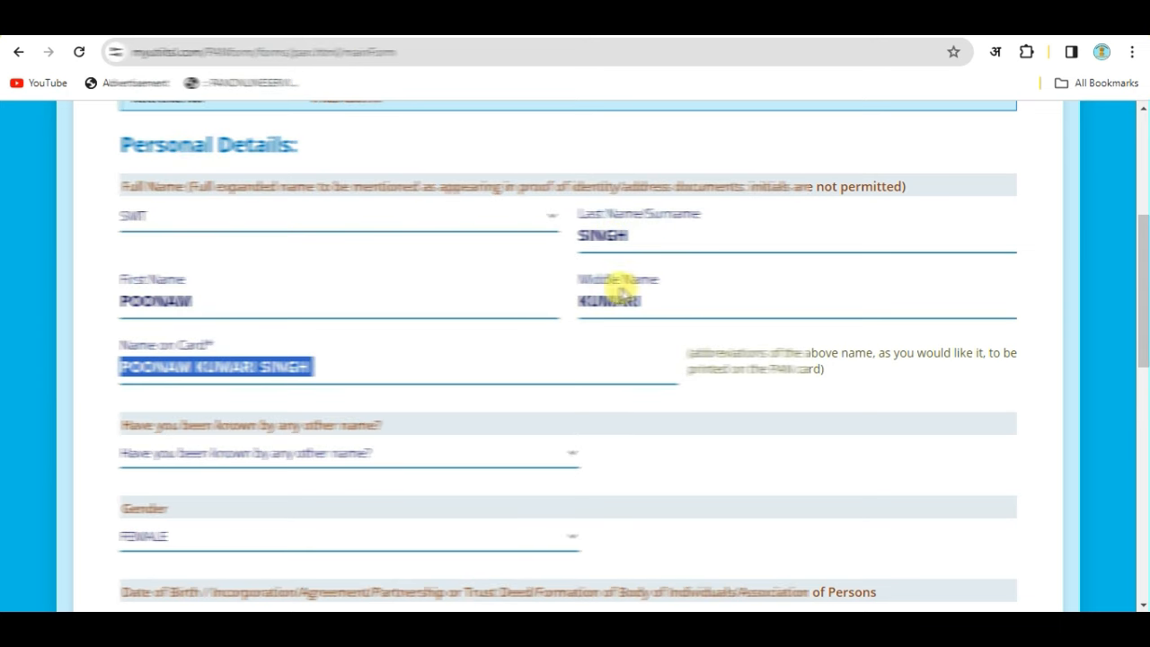
{"action": "left_click_drag", "start_coordinate": [642, 300], "coordinate": [544, 303]}
{"action": "key", "text": "BackSpace"}
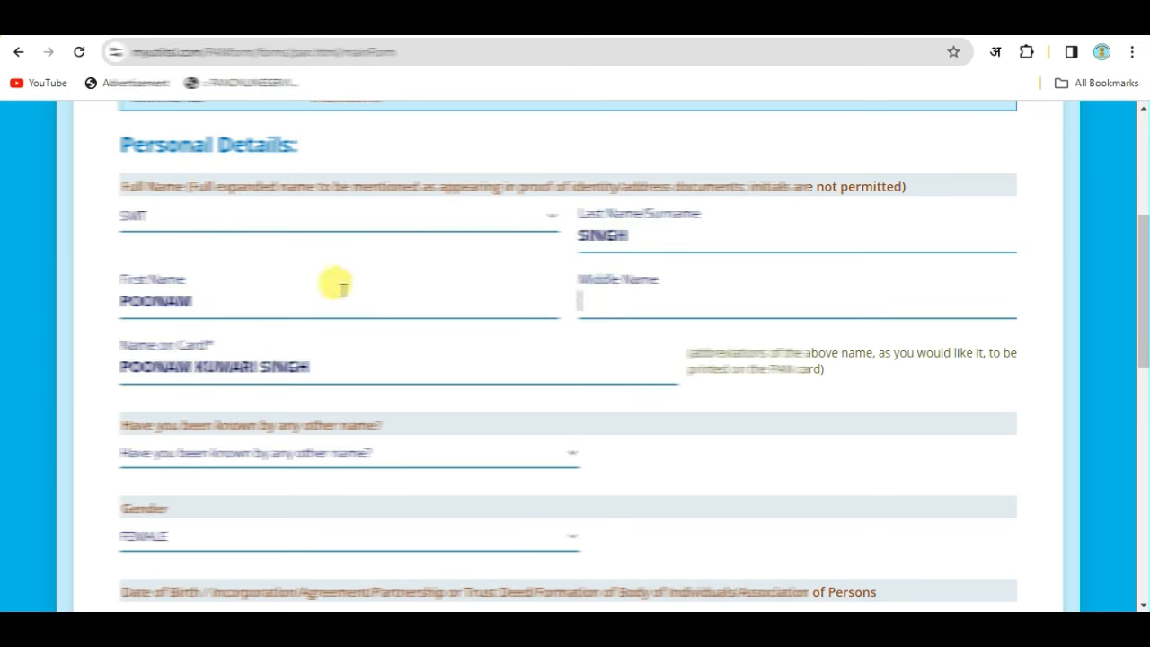
{"action": "left_click_drag", "start_coordinate": [194, 302], "coordinate": [95, 306]}
{"action": "key", "text": "BackSpace"}
{"action": "left_click_drag", "start_coordinate": [645, 224], "coordinate": [539, 236]}
{"action": "key", "text": "BackSpace"}
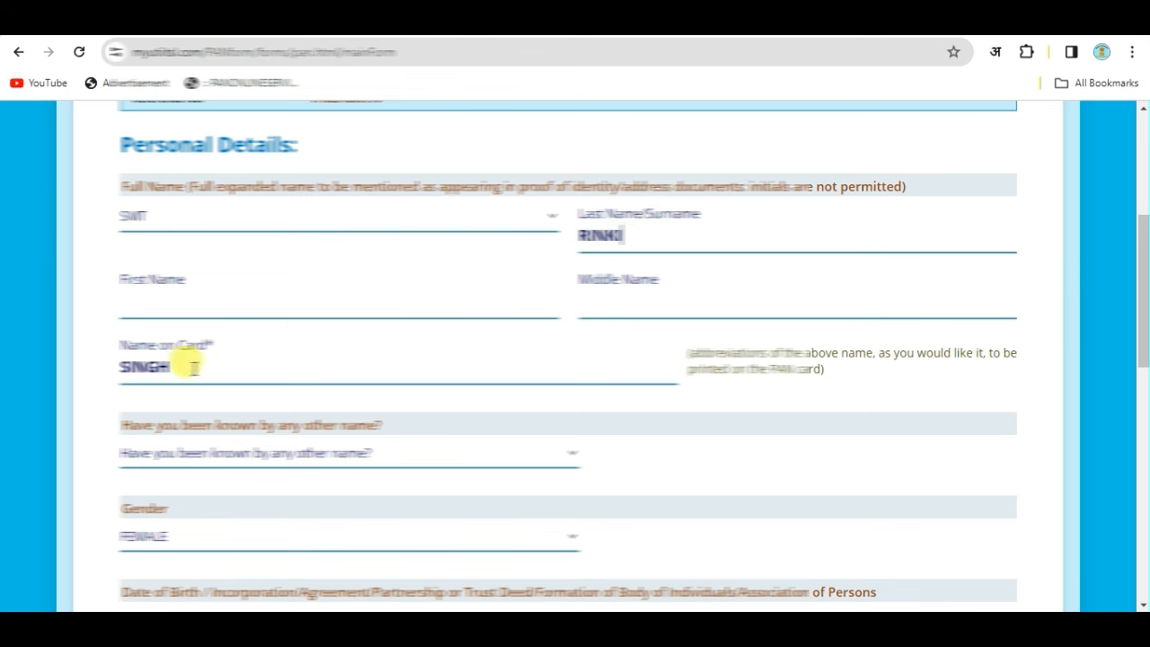
{"action": "mouse_move", "coordinate": [151, 350]}
{"action": "left_mouse_down"}
{"action": "mouse_move", "coordinate": [122, 361]}
{"action": "mouse_move", "coordinate": [178, 369]}
{"action": "mouse_move", "coordinate": [155, 364]}
{"action": "left_mouse_up"}
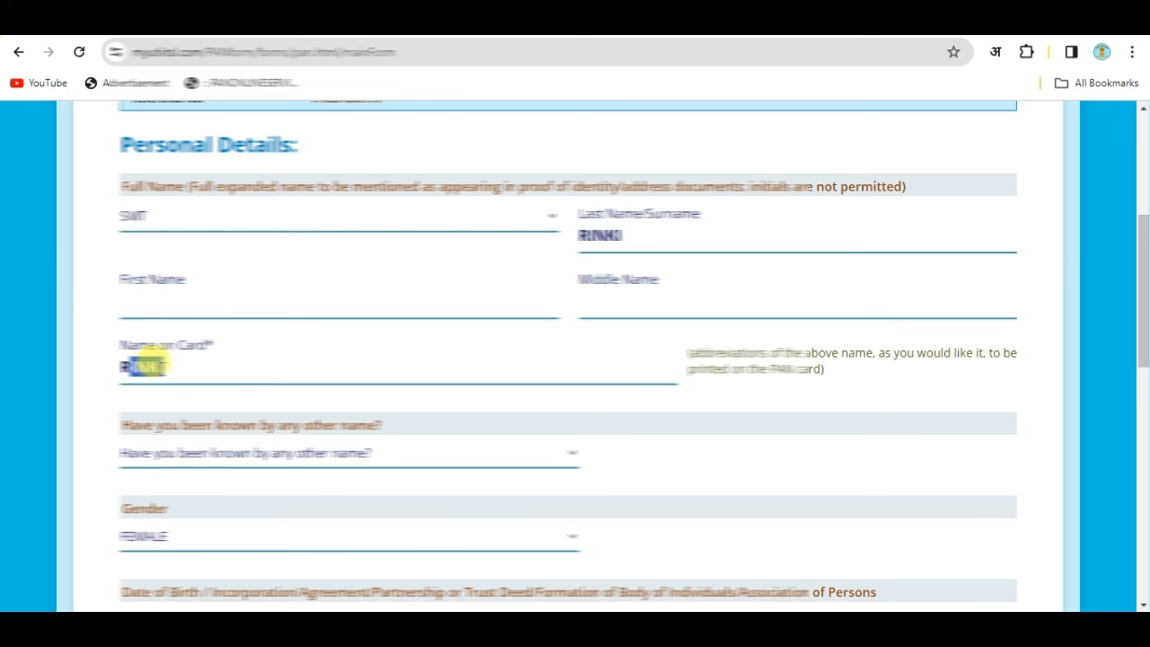
Answer NO to being known by other names and keep gender as FEMALE.
{"action": "scroll", "coordinate": [371, 359], "scroll_direction": "down", "scroll_amount": 2}
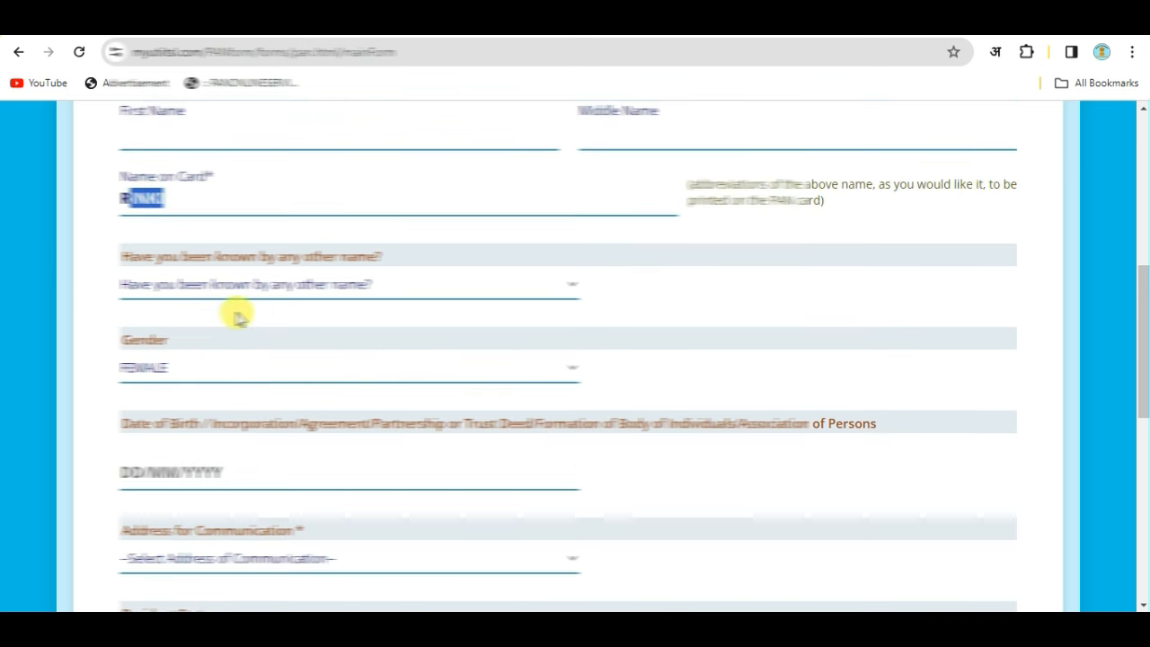
{"action": "scroll", "coordinate": [160, 280], "scroll_direction": "down", "scroll_amount": 1}
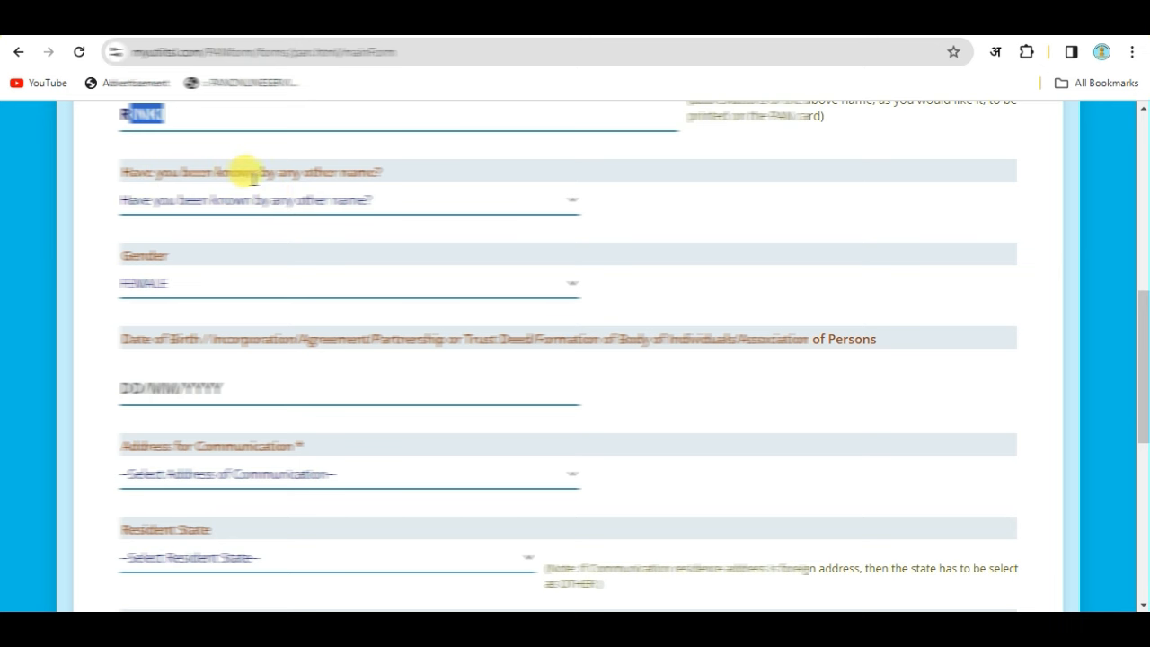
{"action": "left_click", "coordinate": [323, 200]}
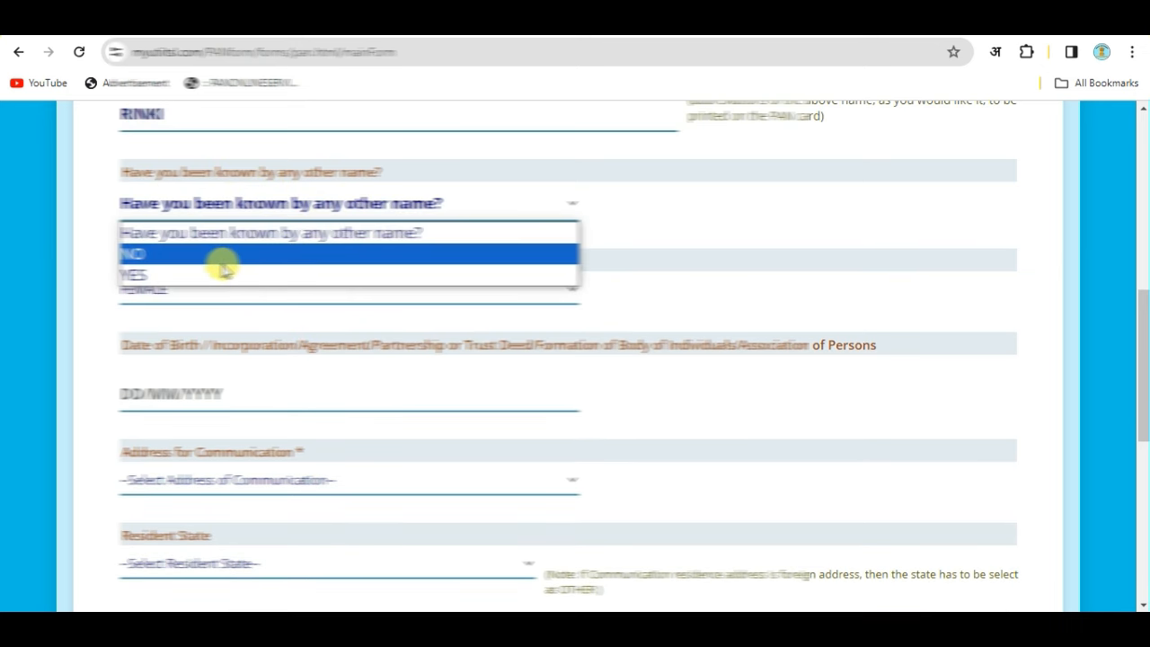
{"action": "left_click", "coordinate": [179, 257]}
{"action": "scroll", "coordinate": [296, 234], "scroll_direction": "down", "scroll_amount": 1}
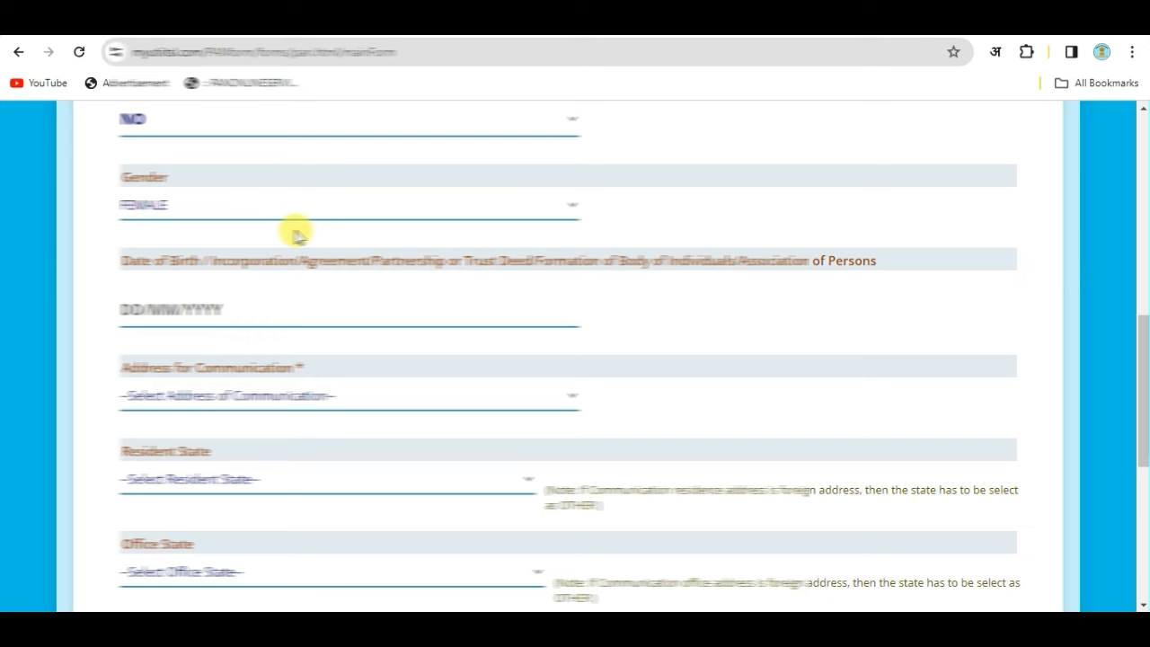
{"action": "left_click", "coordinate": [188, 208]}
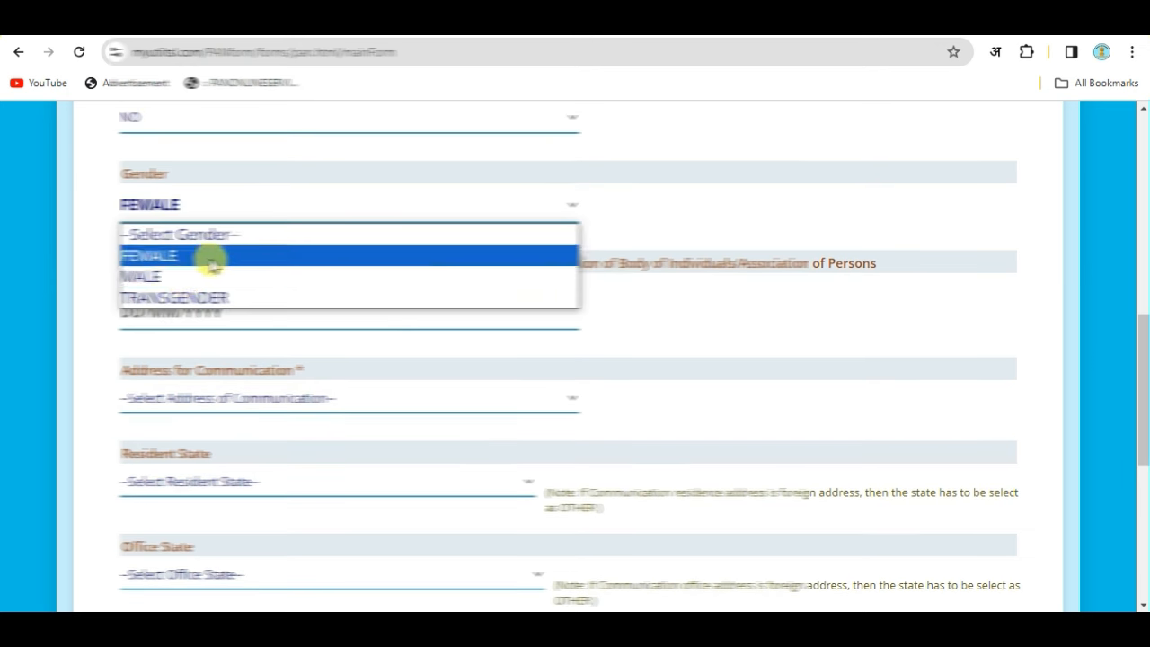
{"action": "left_click", "coordinate": [189, 217]}
{"action": "scroll", "coordinate": [257, 239], "scroll_direction": "down", "scroll_amount": 1}
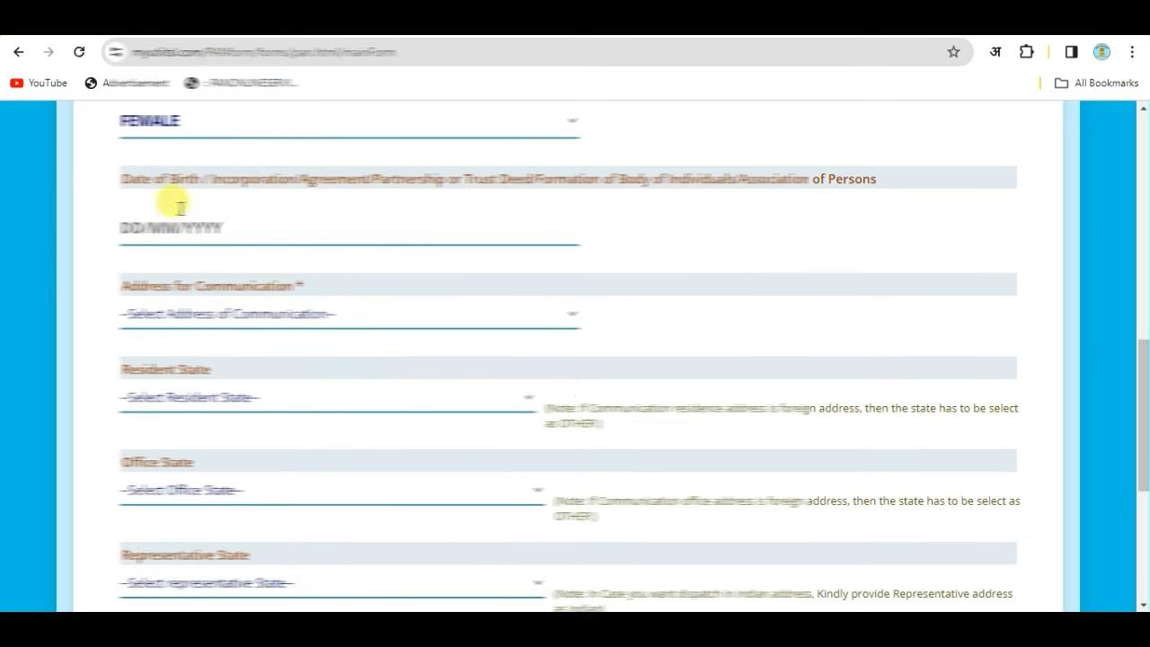
{"action": "left_click", "coordinate": [121, 227]}
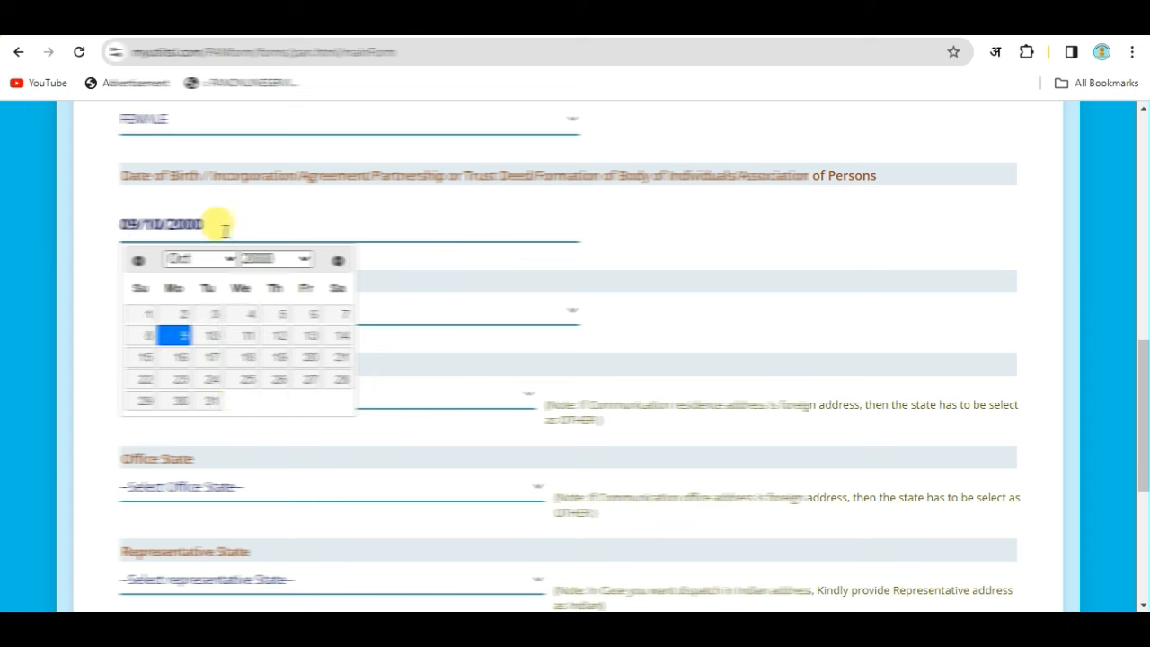
{"action": "left_click", "coordinate": [623, 244]}
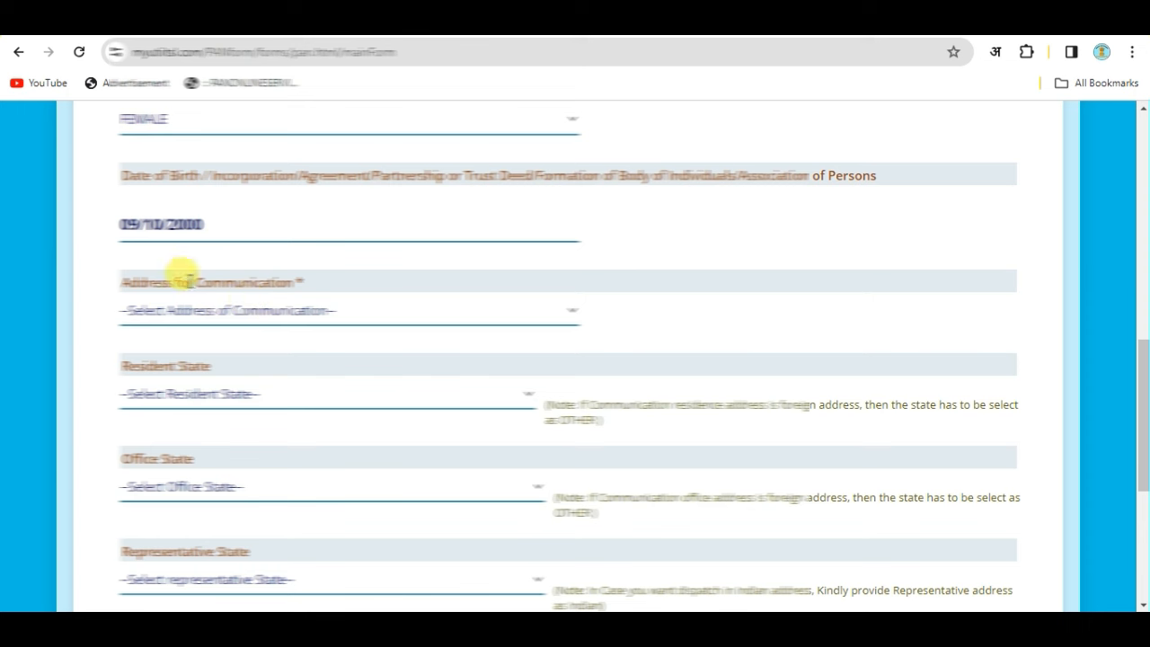
{"action": "left_click", "coordinate": [148, 310]}
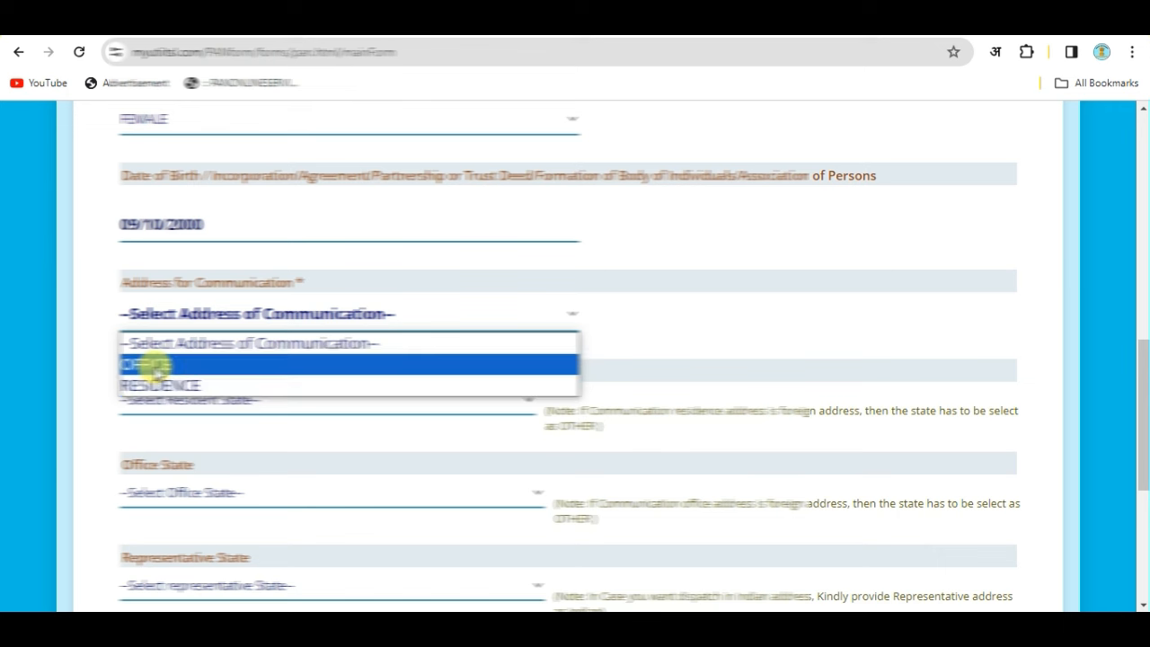
{"action": "left_click", "coordinate": [170, 384]}
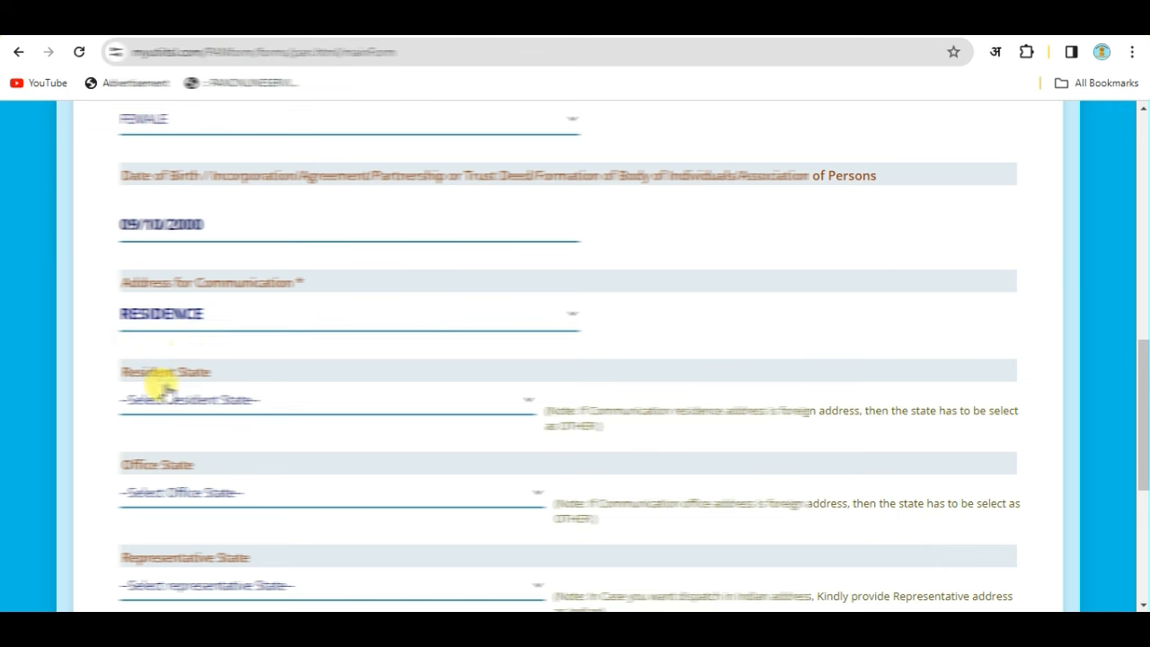
Keep RESIDENCE, set Resident State to UTTAR PRADESH, and leave Office State unselected.
{"action": "left_click", "coordinate": [188, 320]}
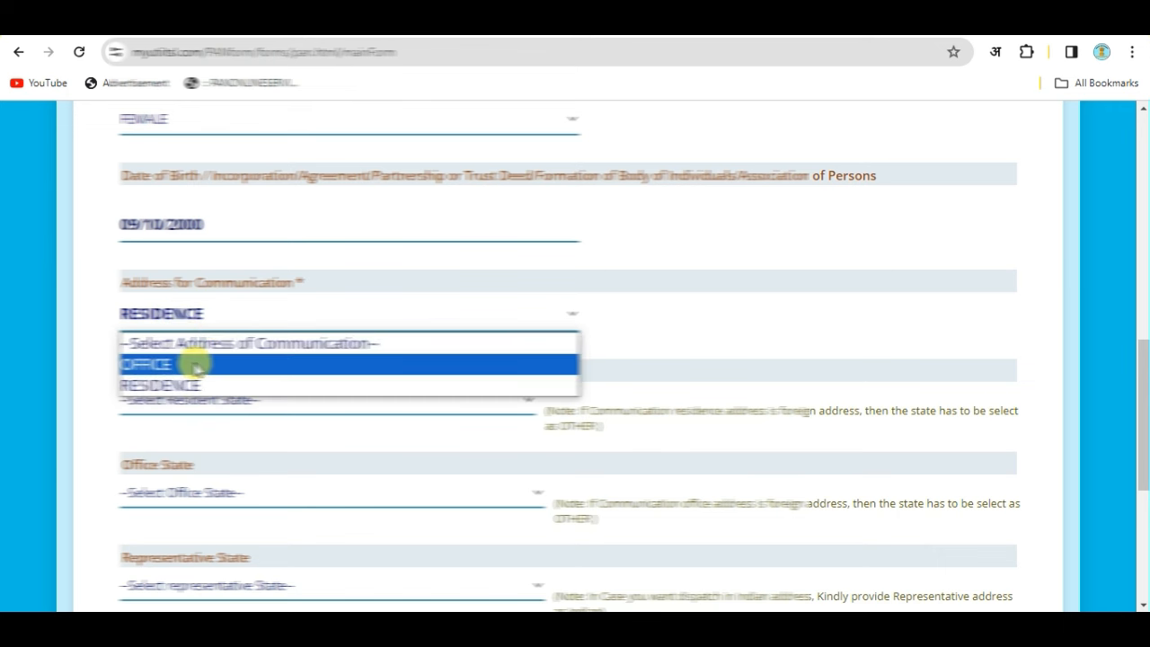
{"action": "left_click", "coordinate": [199, 316]}
{"action": "scroll", "coordinate": [295, 354], "scroll_direction": "down", "scroll_amount": 2}
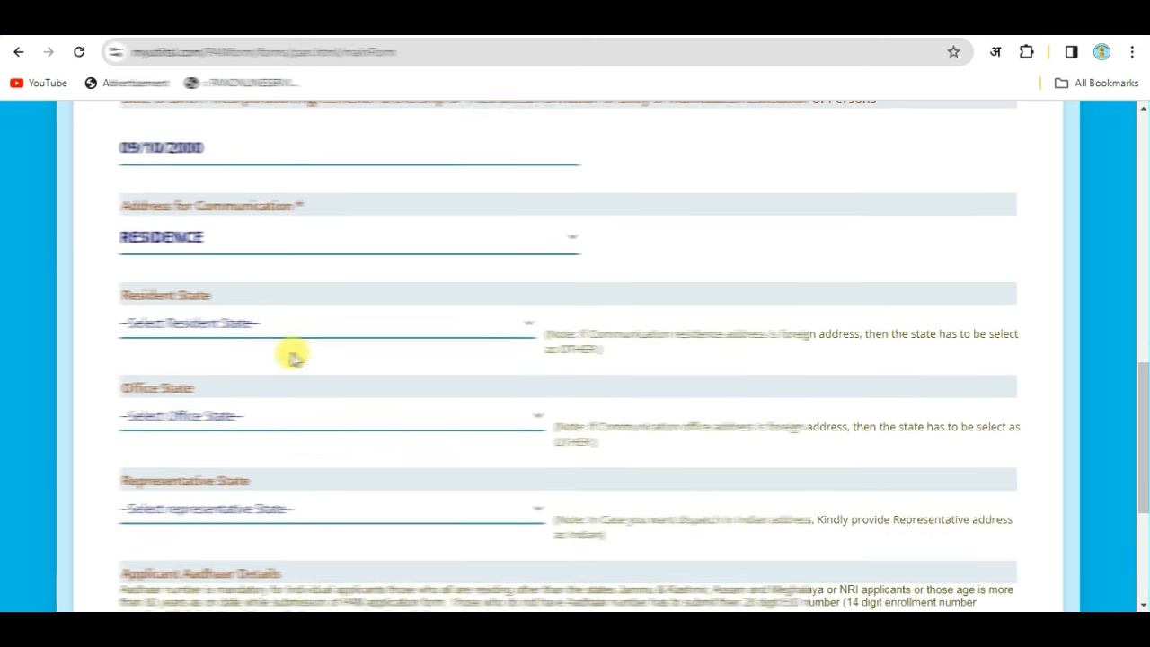
{"action": "left_click", "coordinate": [248, 226]}
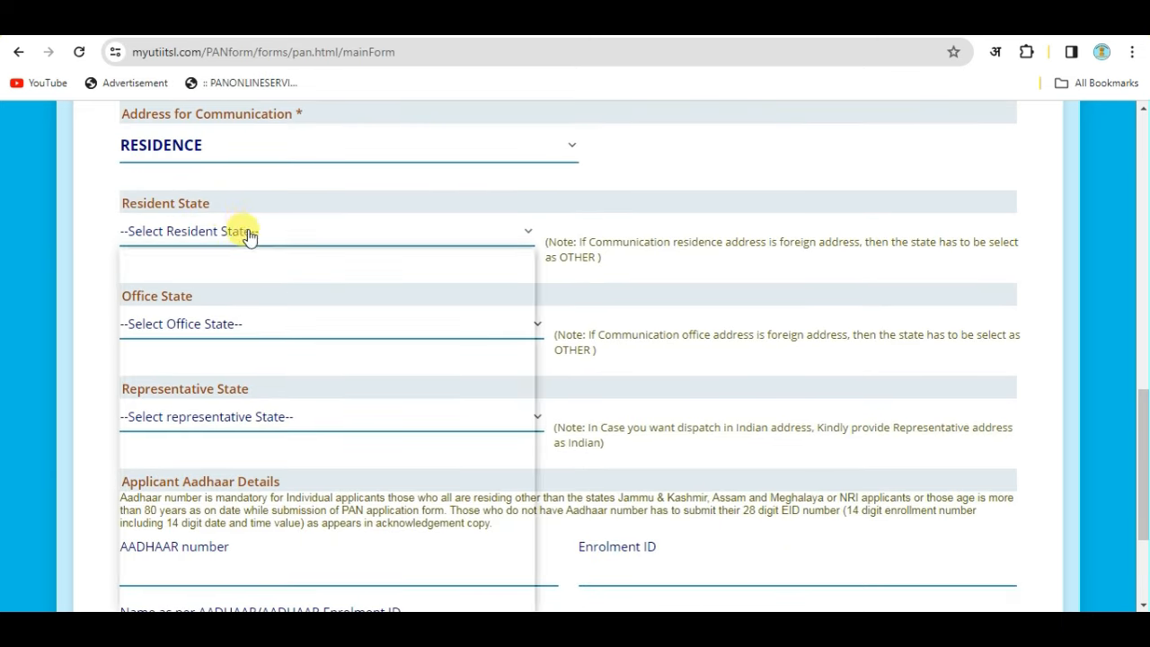
{"action": "scroll", "coordinate": [297, 422], "scroll_direction": "down", "scroll_amount": 5}
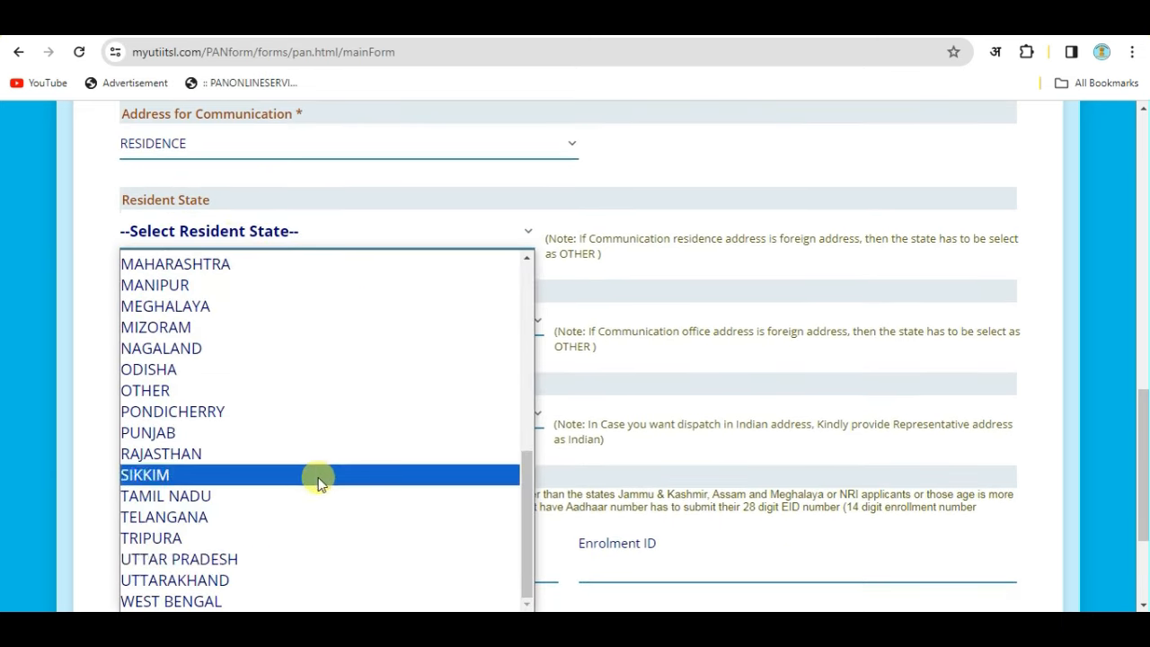
{"action": "left_click", "coordinate": [267, 559]}
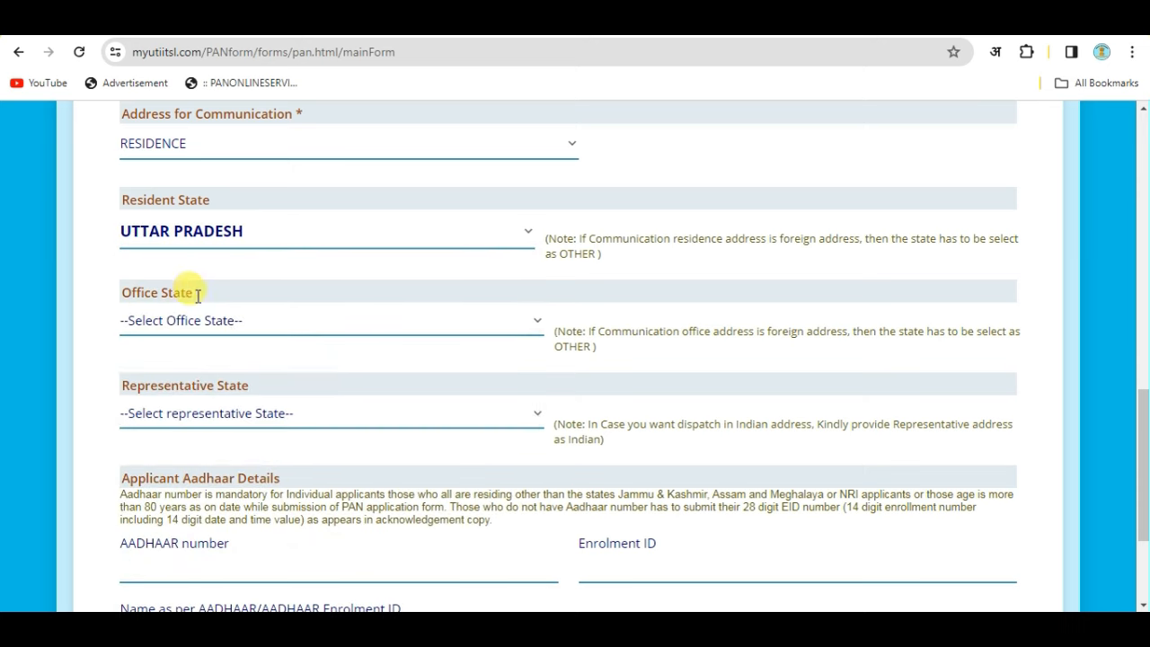
{"action": "left_click", "coordinate": [271, 329]}
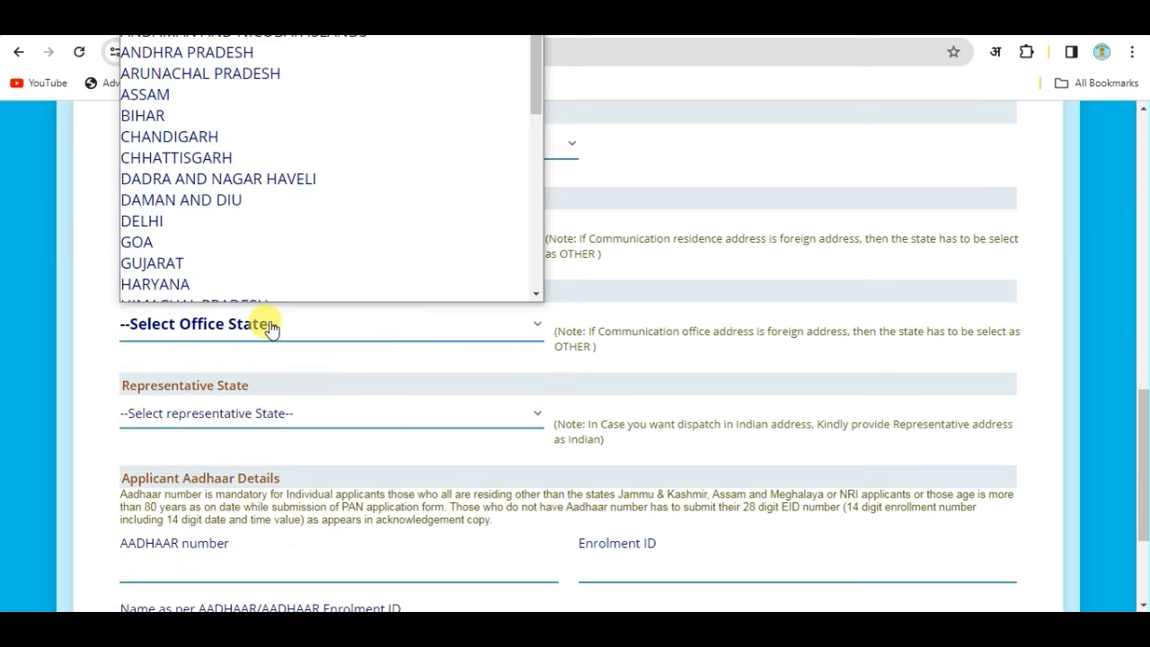
{"action": "left_click", "coordinate": [97, 255]}
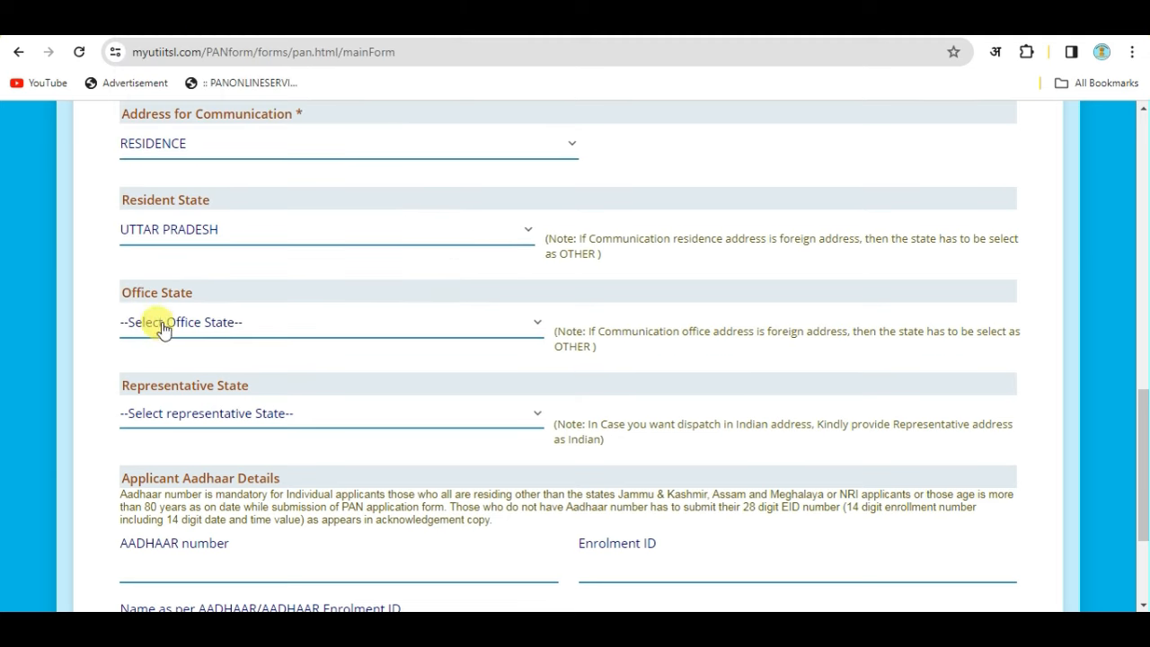
{"action": "scroll", "coordinate": [230, 384], "scroll_direction": "down", "scroll_amount": 1}
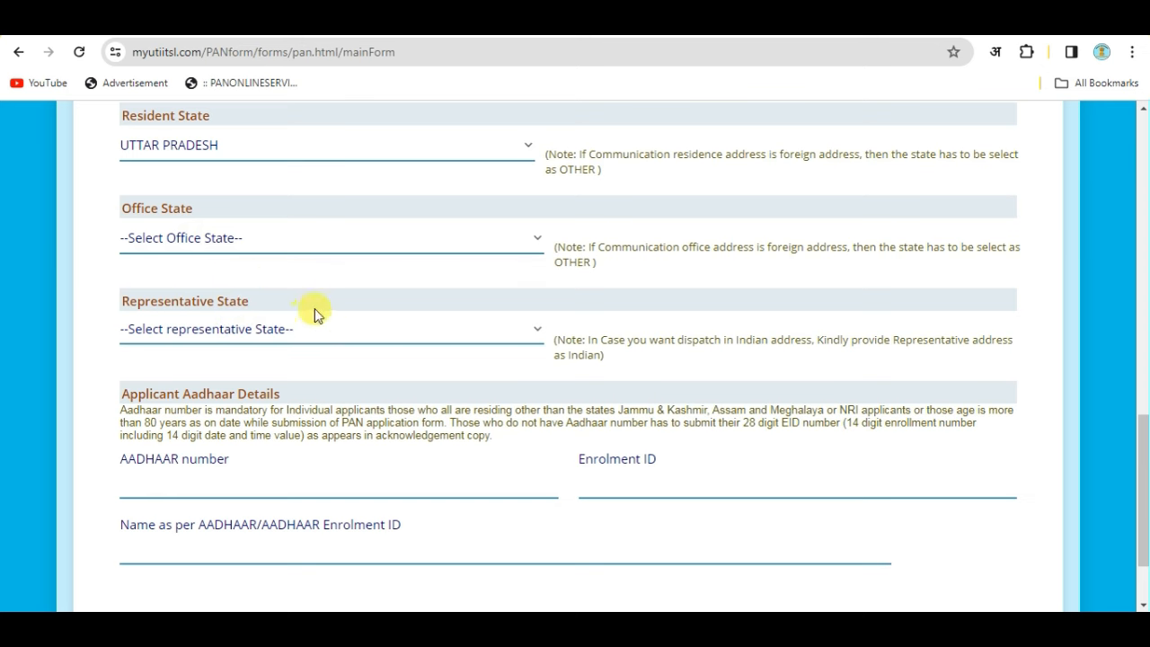
Enter and re-confirm the applicant's Aadhaar number, add the name as per Aadhaar, then continue.
{"action": "scroll", "coordinate": [335, 329], "scroll_direction": "down", "scroll_amount": 1}
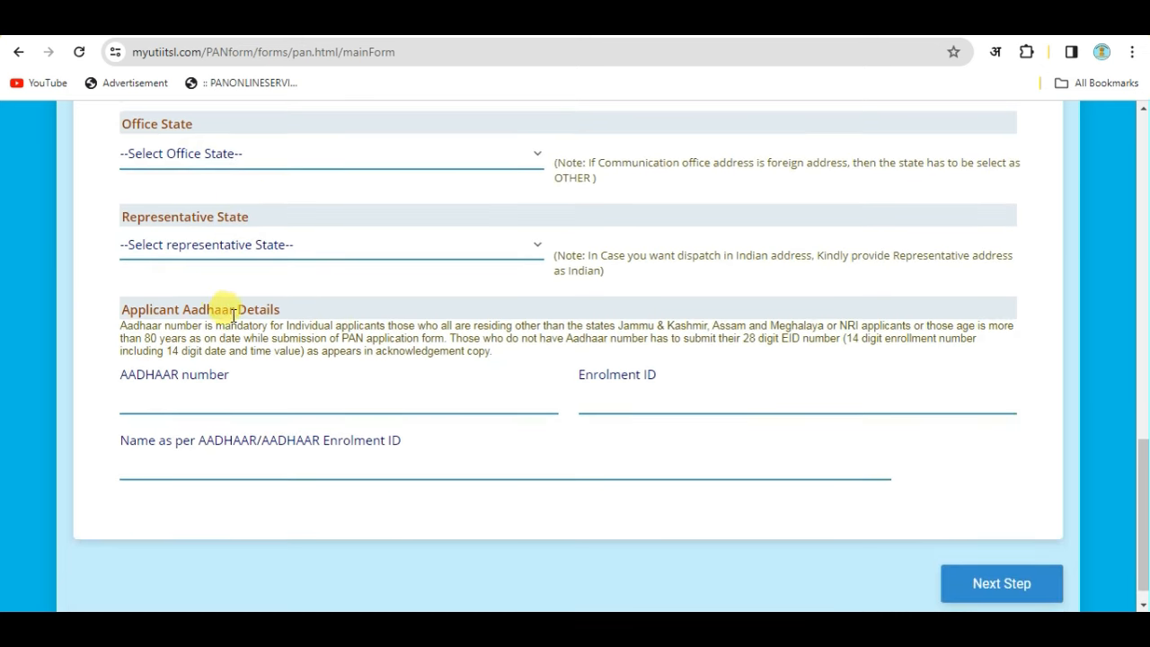
{"action": "scroll", "coordinate": [256, 331], "scroll_direction": "down", "scroll_amount": 1}
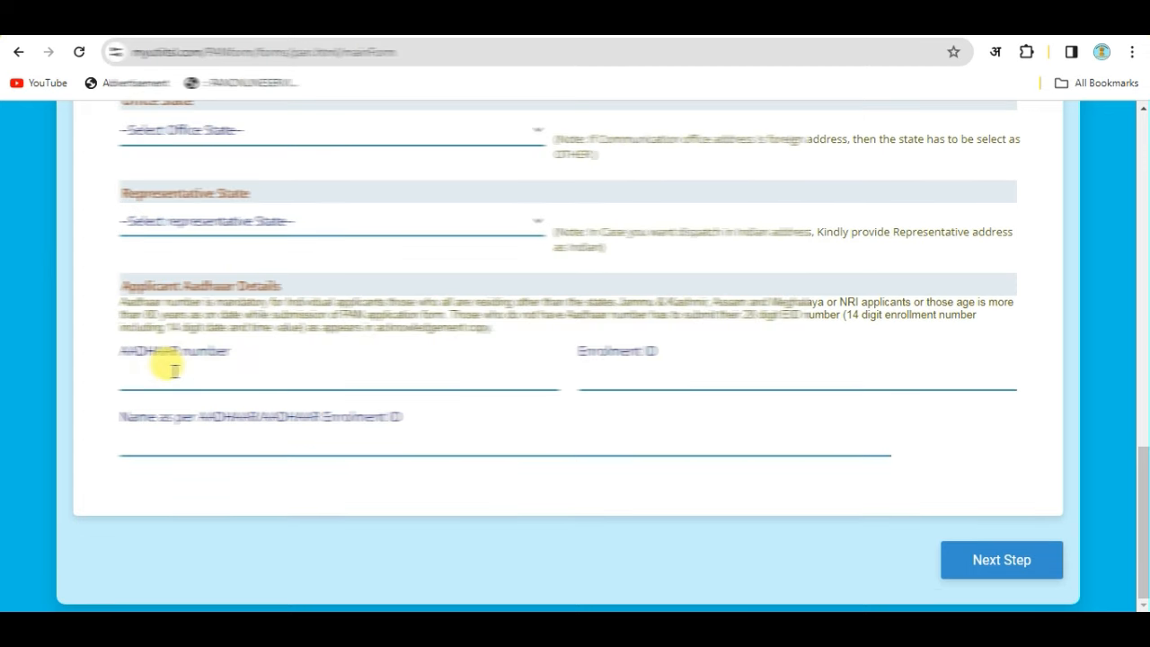
{"action": "key", "text": "ctrl+v"}
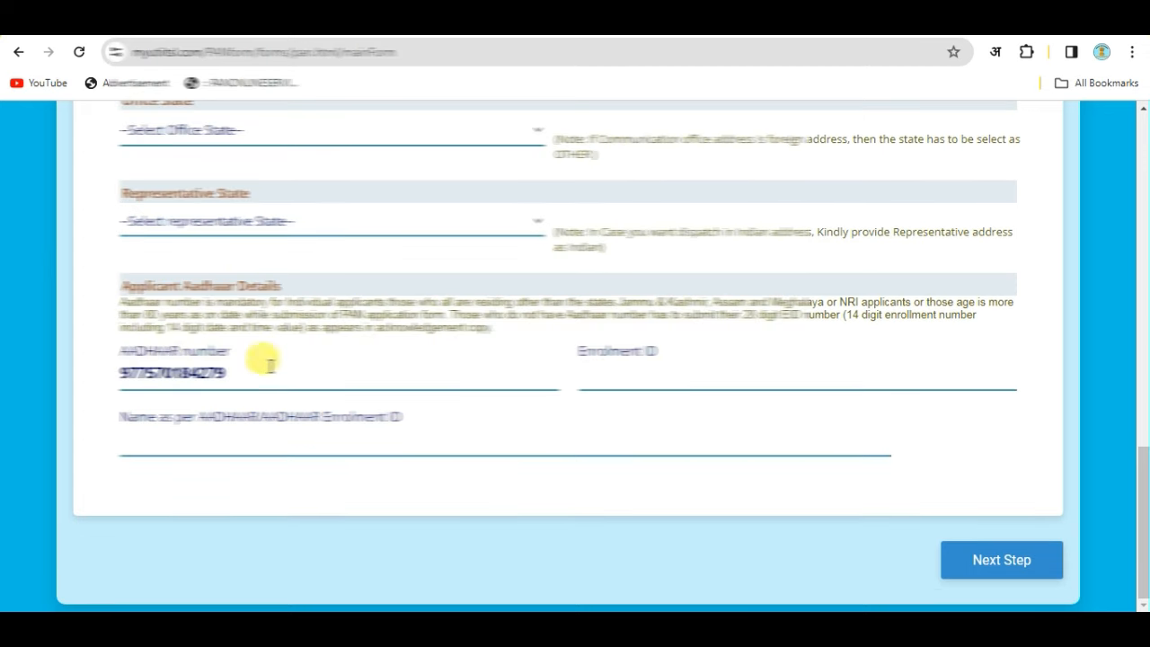
{"action": "left_click", "coordinate": [620, 375]}
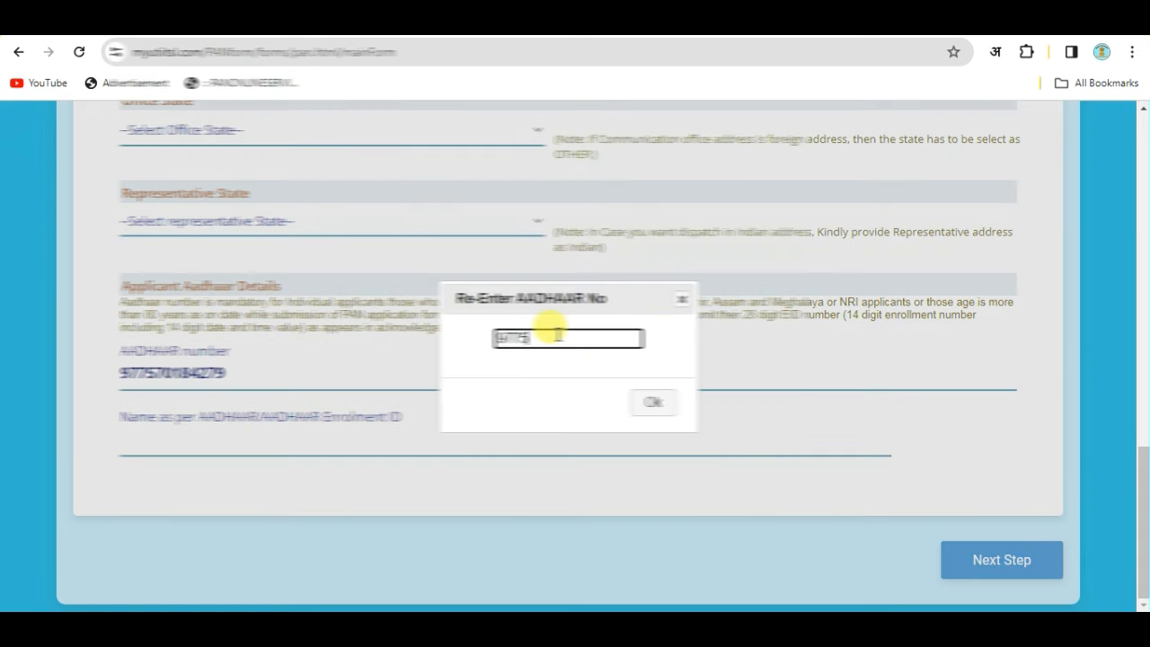
{"action": "left_click", "coordinate": [653, 403]}
{"action": "left_click", "coordinate": [193, 442]}
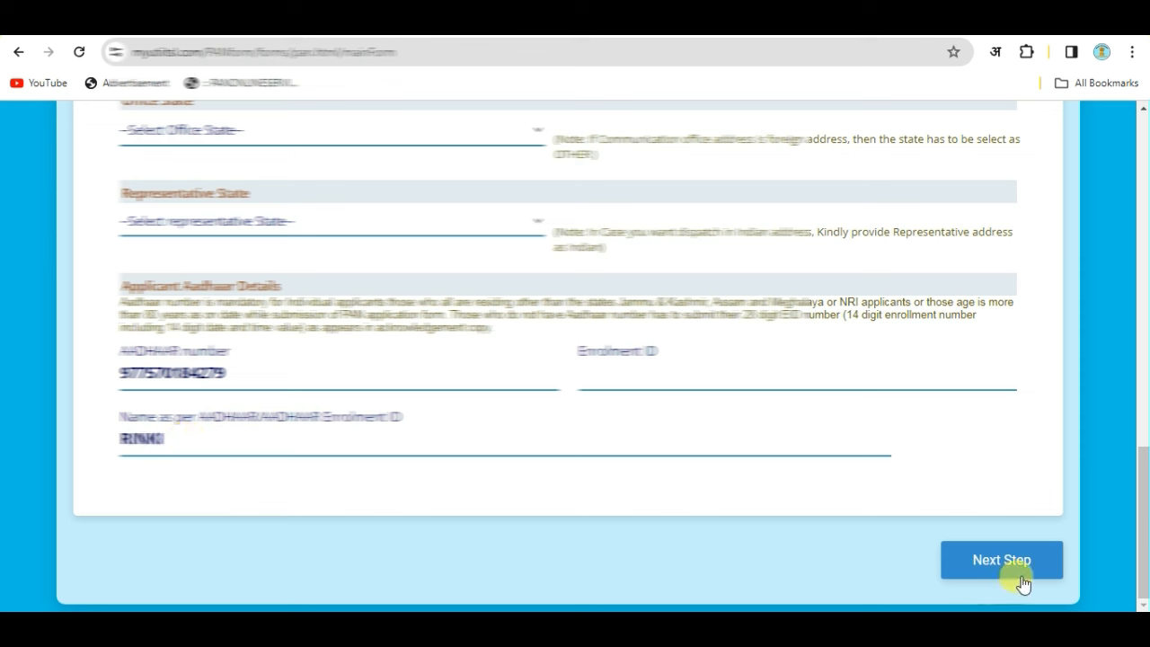
{"action": "left_click", "coordinate": [982, 562]}
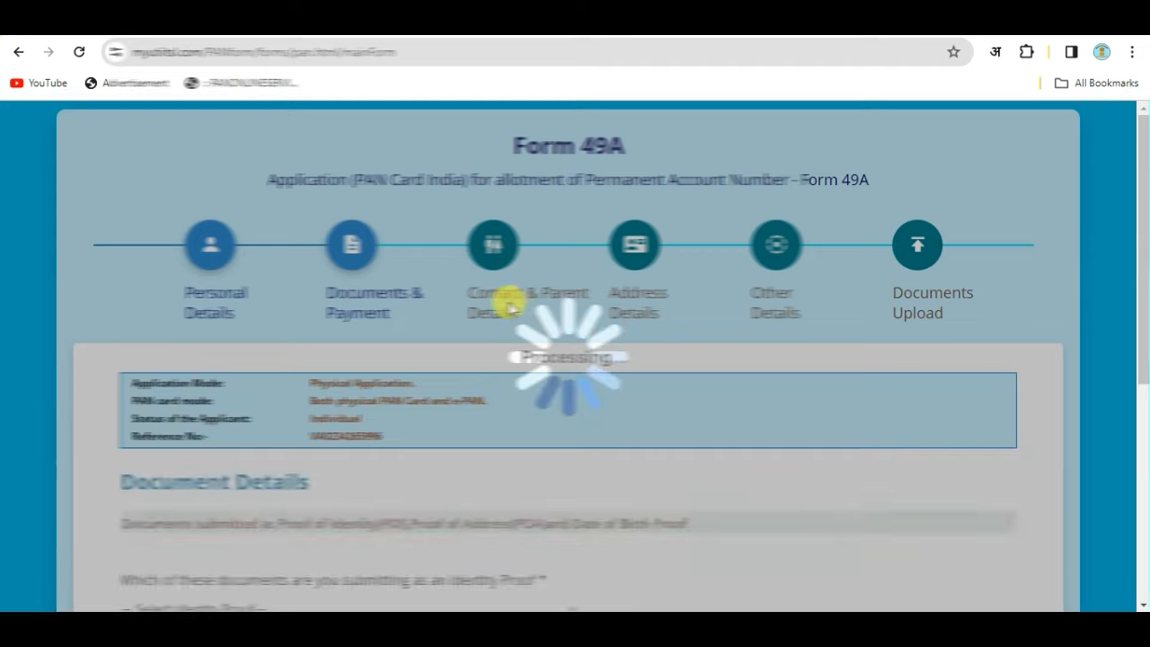
Review the Identity, Address and DOB/DOI proof questions and their document choices.
{"action": "scroll", "coordinate": [328, 314], "scroll_direction": "down", "scroll_amount": 3}
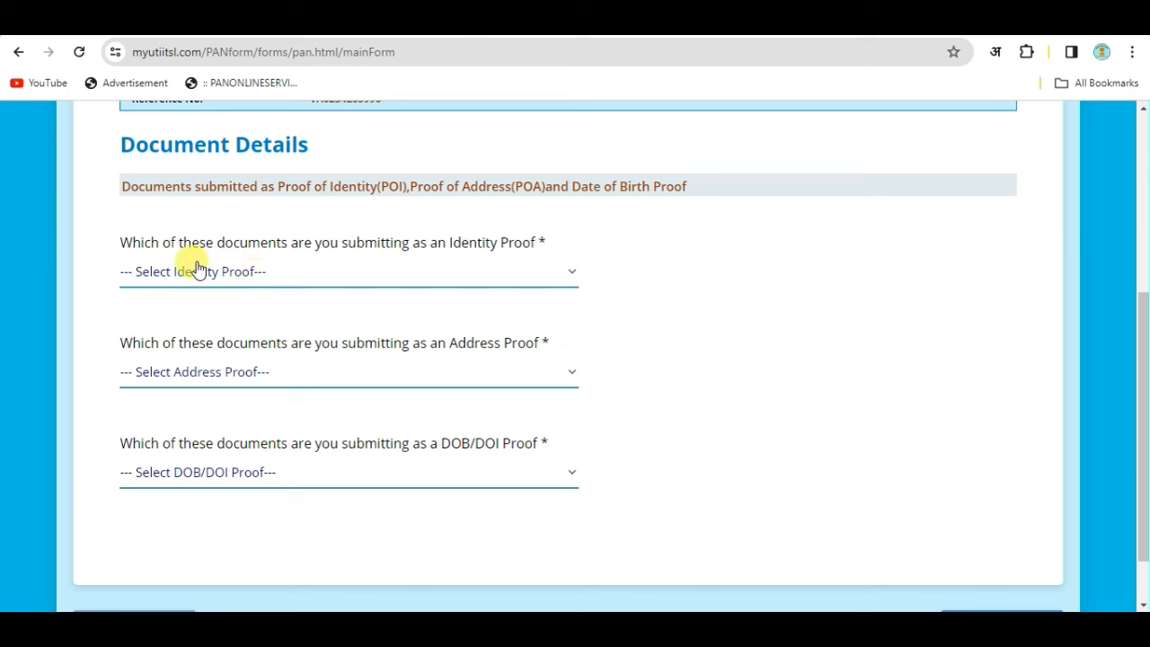
{"action": "left_click_drag", "start_coordinate": [441, 239], "coordinate": [569, 243]}
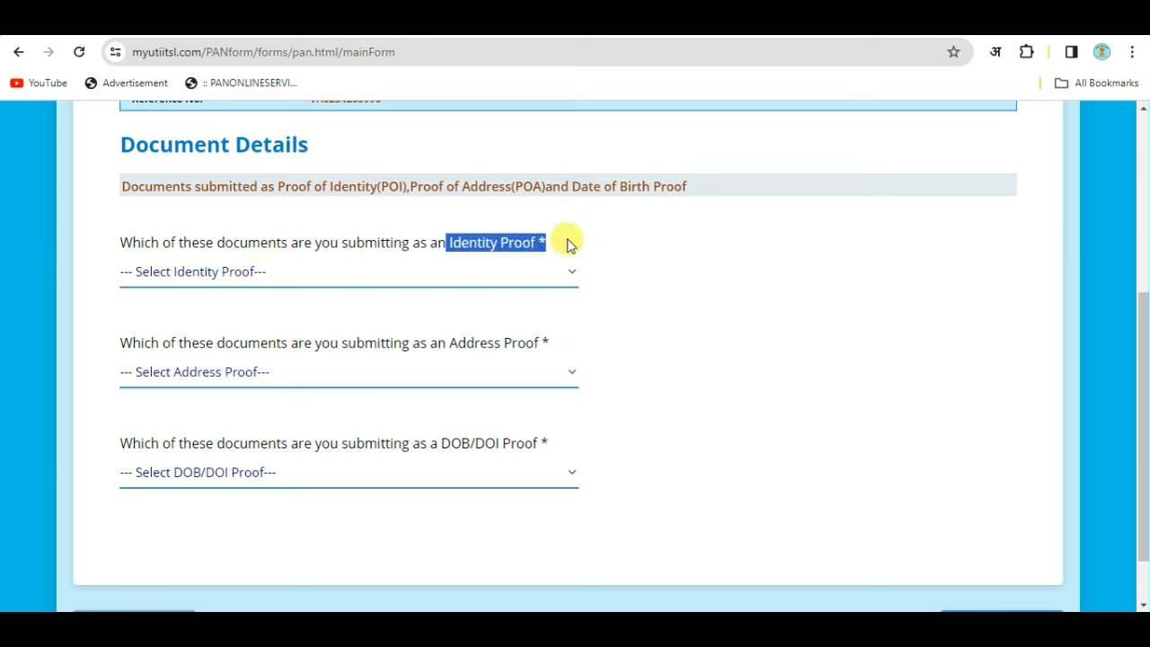
{"action": "left_click", "coordinate": [593, 304]}
{"action": "left_click_drag", "start_coordinate": [444, 341], "coordinate": [590, 347]}
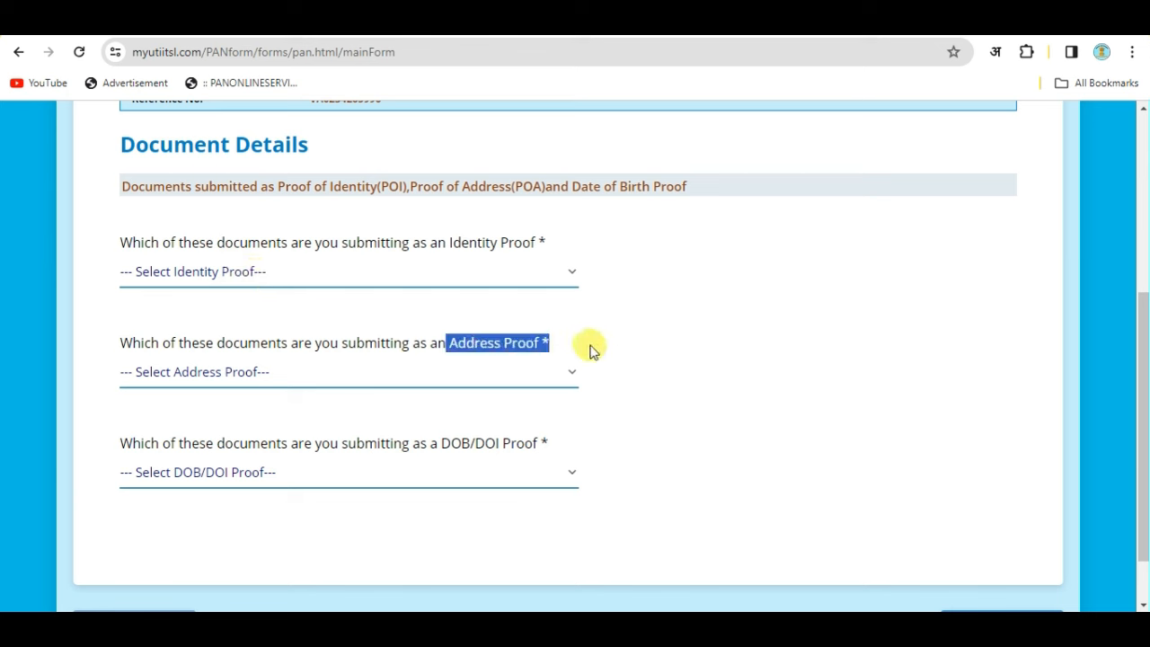
{"action": "left_click_drag", "start_coordinate": [435, 443], "coordinate": [585, 449]}
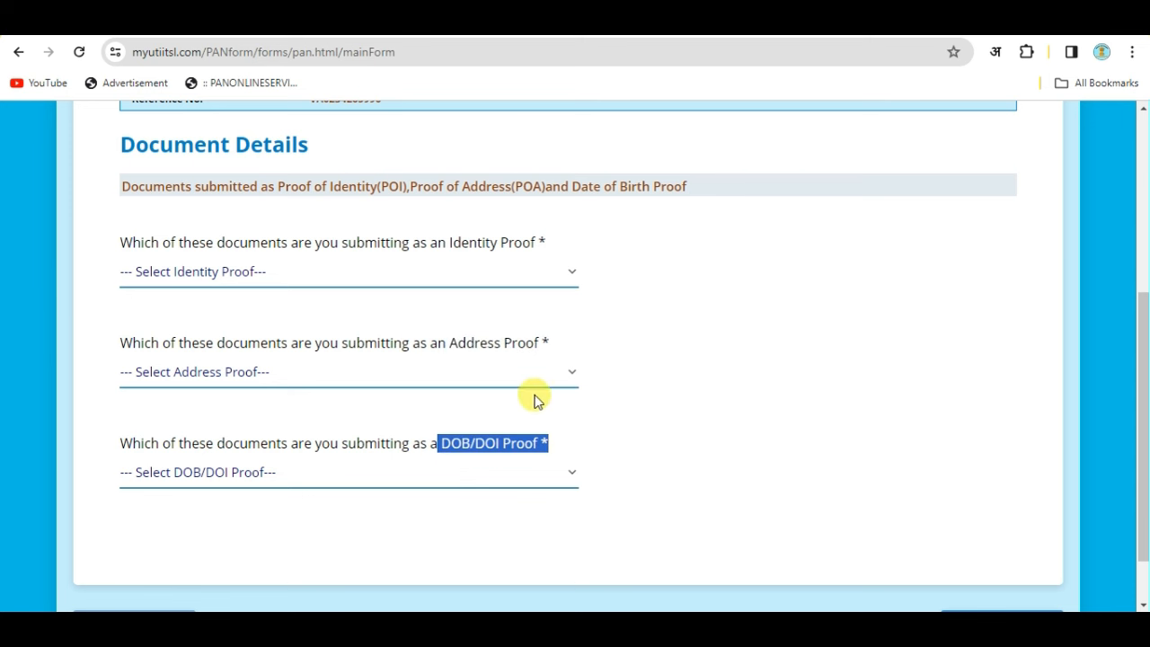
{"action": "left_click", "coordinate": [612, 373]}
{"action": "left_click", "coordinate": [366, 268]}
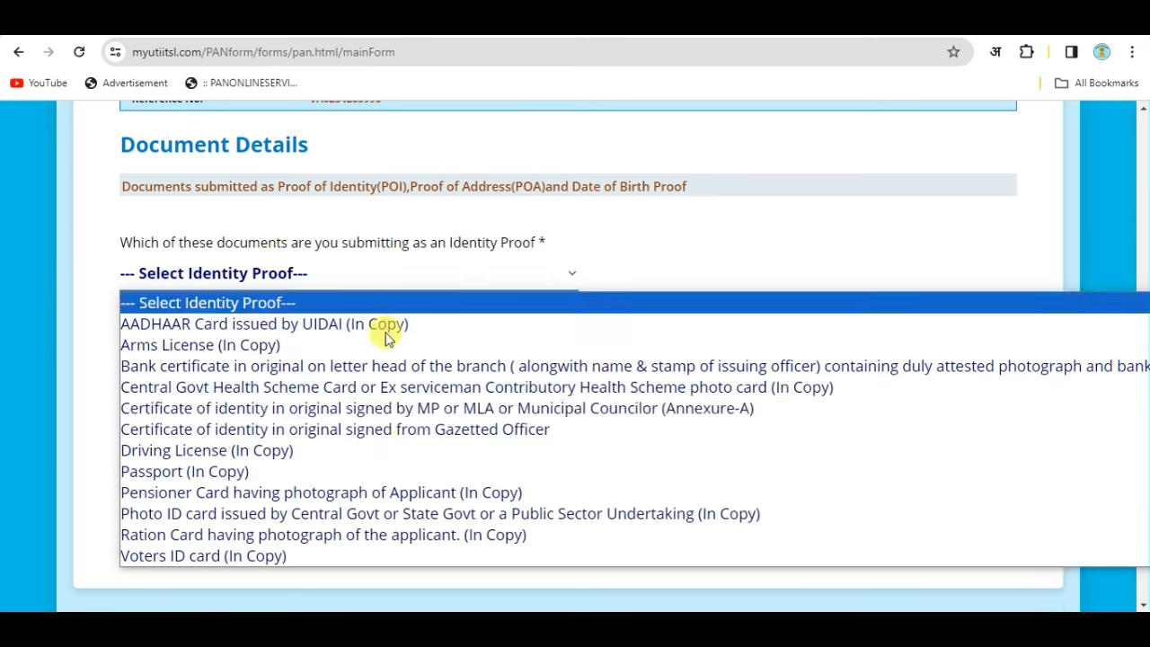
{"action": "left_click", "coordinate": [655, 239]}
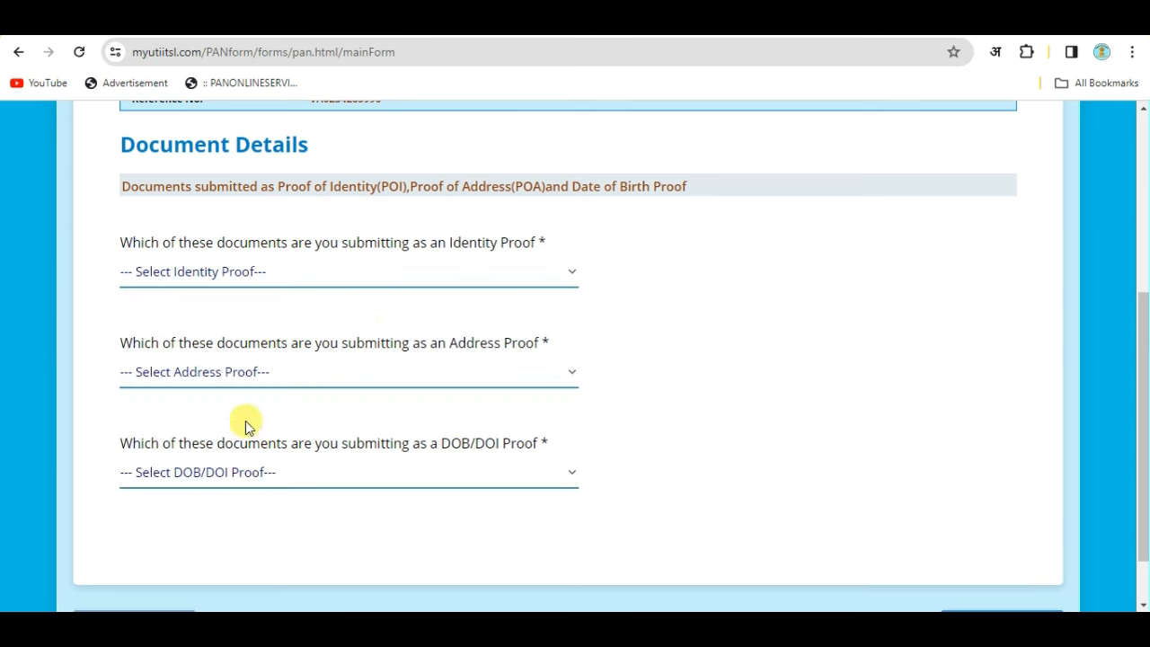
{"action": "left_click", "coordinate": [220, 374]}
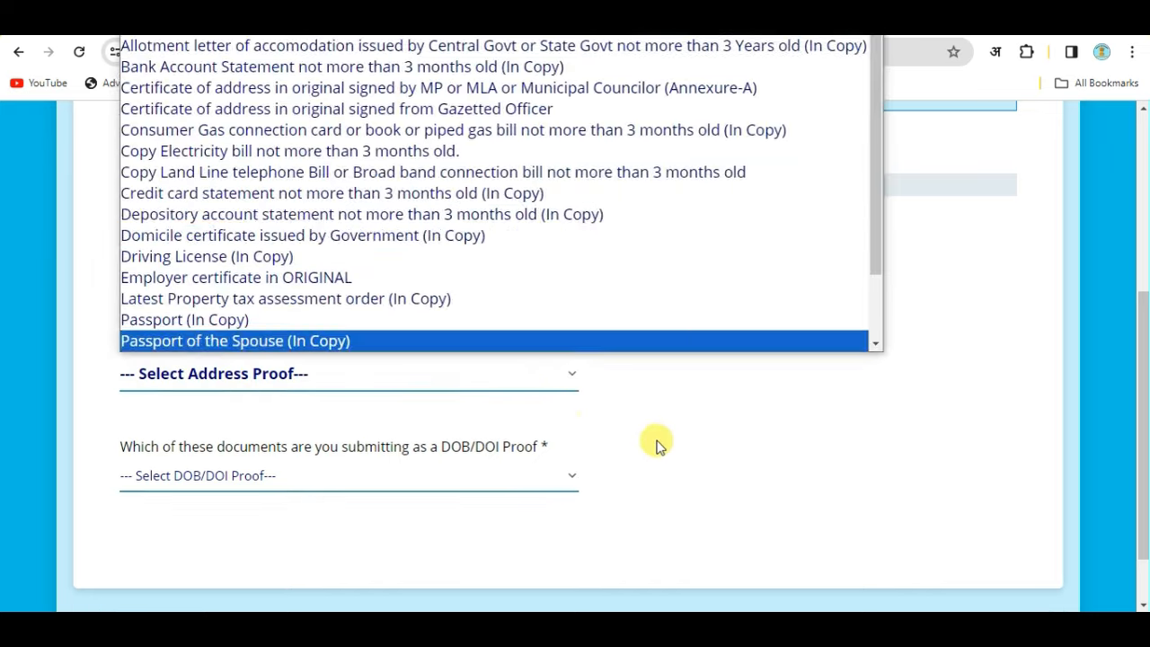
{"action": "left_click", "coordinate": [656, 441]}
Choose AADHAAR Card issued by UIDAI (In Copy) for all three proofs and proceed to payment.
{"action": "left_click", "coordinate": [500, 273]}
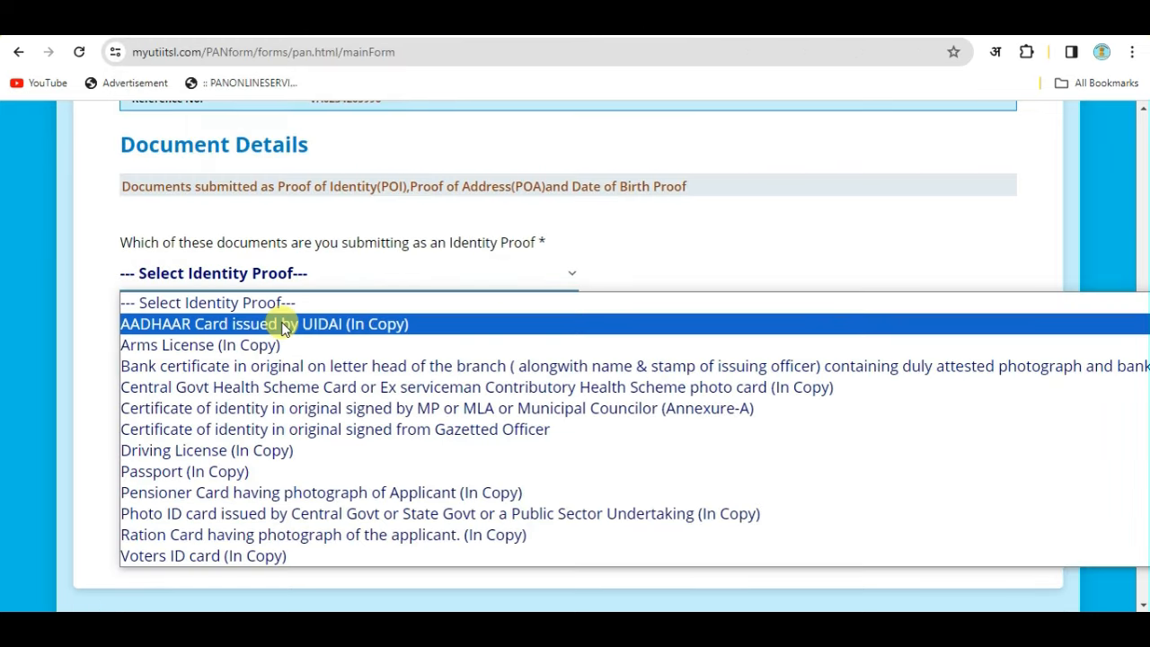
{"action": "left_click", "coordinate": [283, 325]}
{"action": "left_click", "coordinate": [297, 376]}
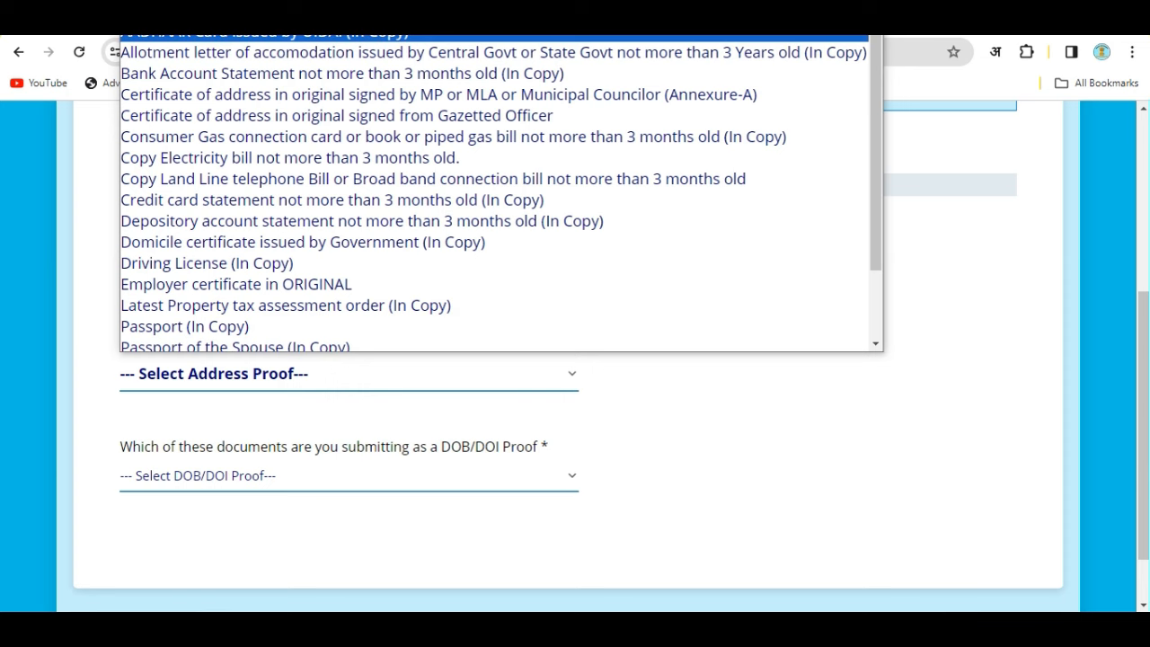
{"action": "left_click", "coordinate": [265, 34]}
{"action": "left_click", "coordinate": [257, 473]}
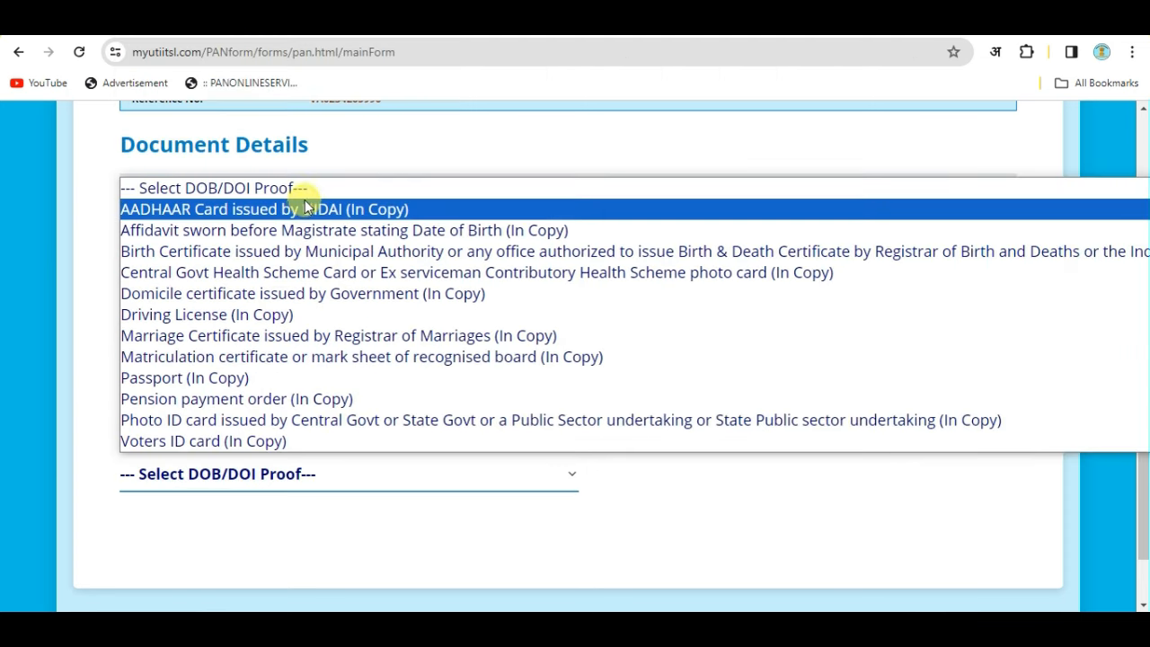
{"action": "left_click", "coordinate": [305, 209]}
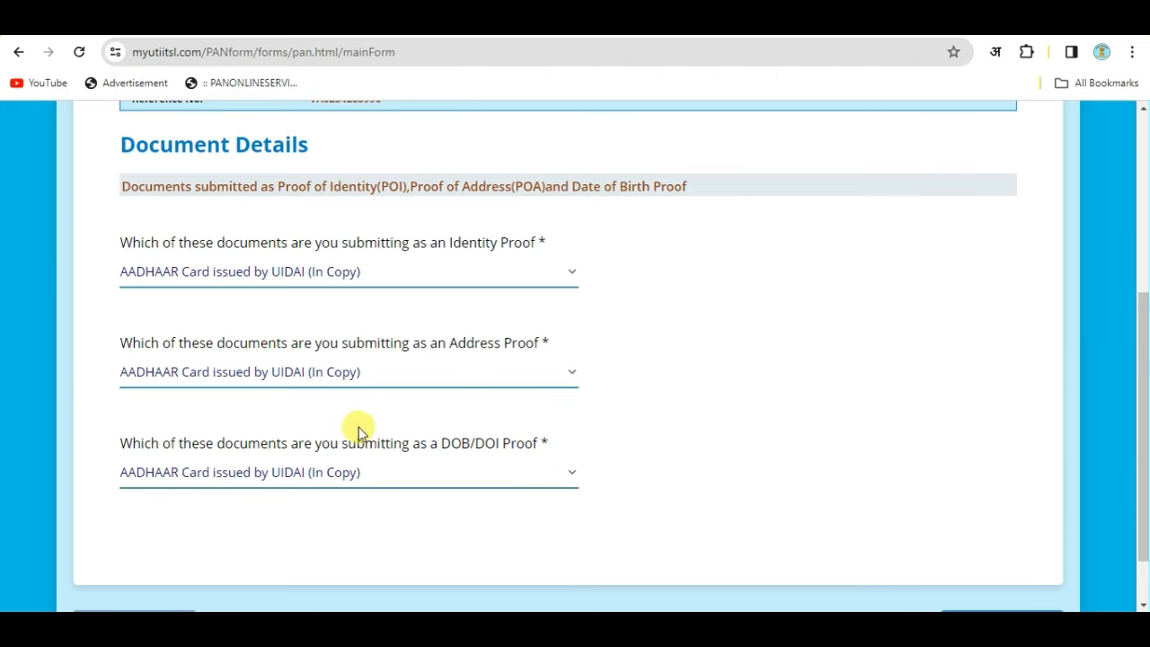
{"action": "scroll", "coordinate": [697, 470], "scroll_direction": "down", "scroll_amount": 1}
{"action": "left_click", "coordinate": [932, 523]}
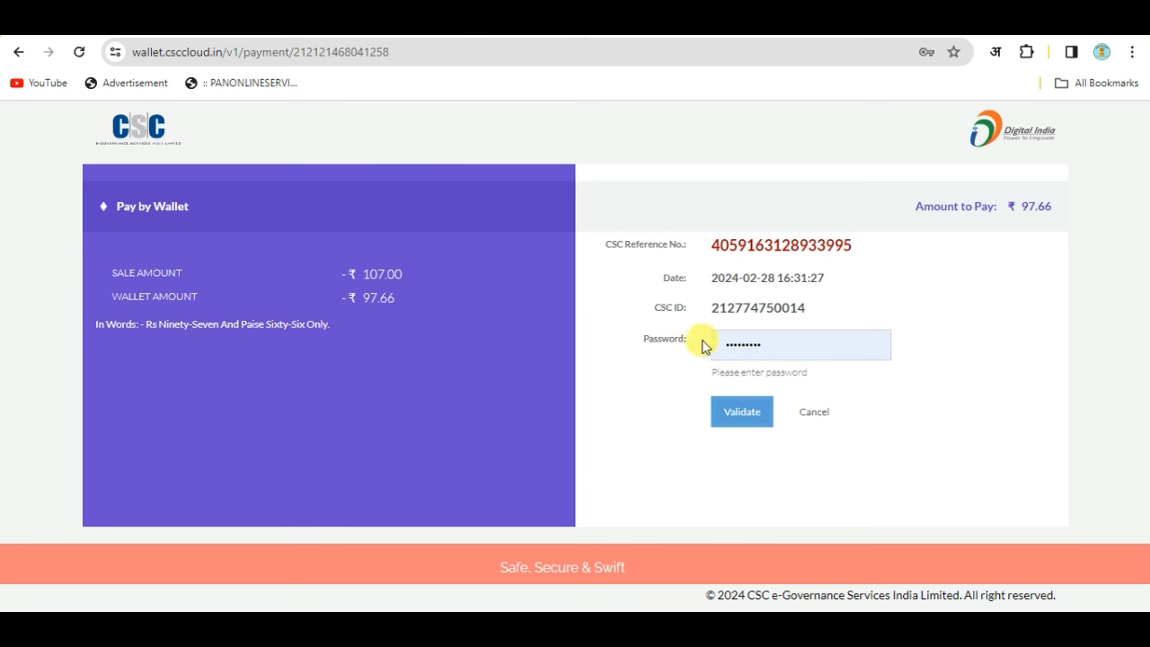
Validate the wallet password, enter the wallet PIN, pay ₹97.66, and update the saved password.
{"action": "left_click", "coordinate": [732, 422]}
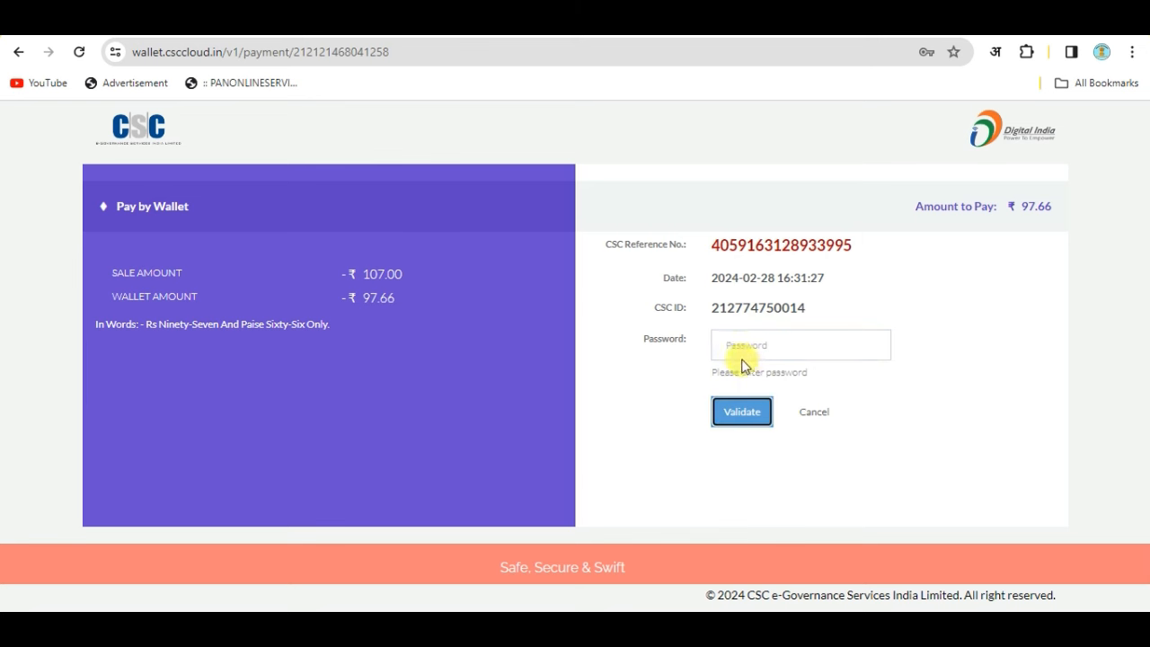
{"action": "double_click", "coordinate": [734, 344]}
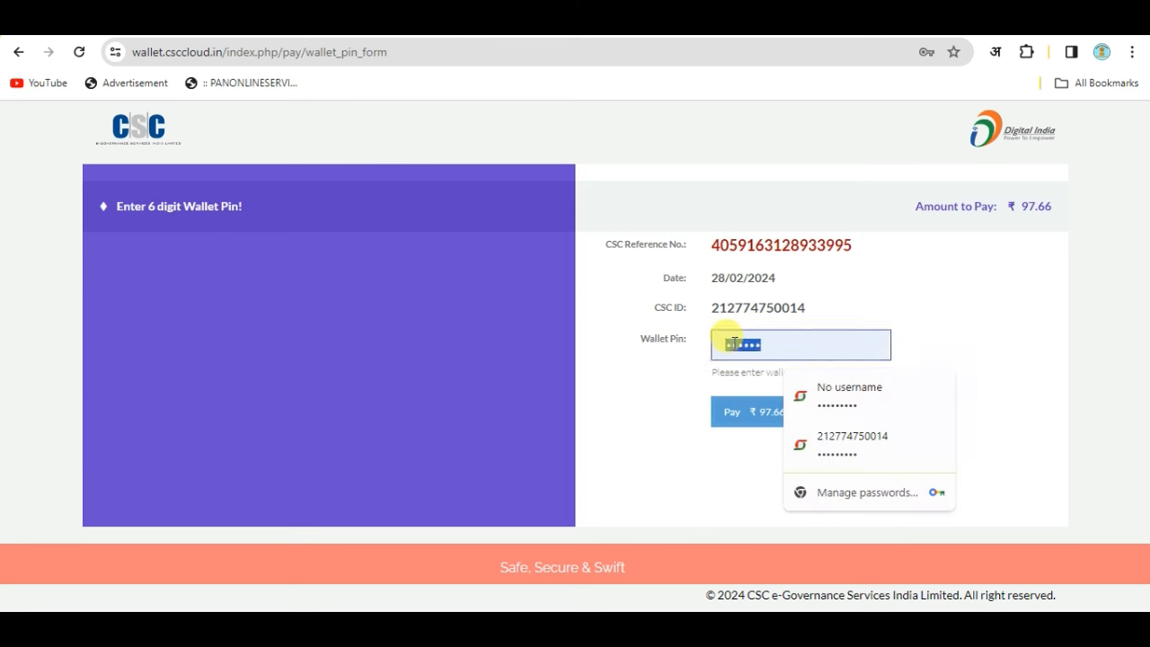
{"action": "key", "text": "BackSpace"}
{"action": "type", "text": "1"}
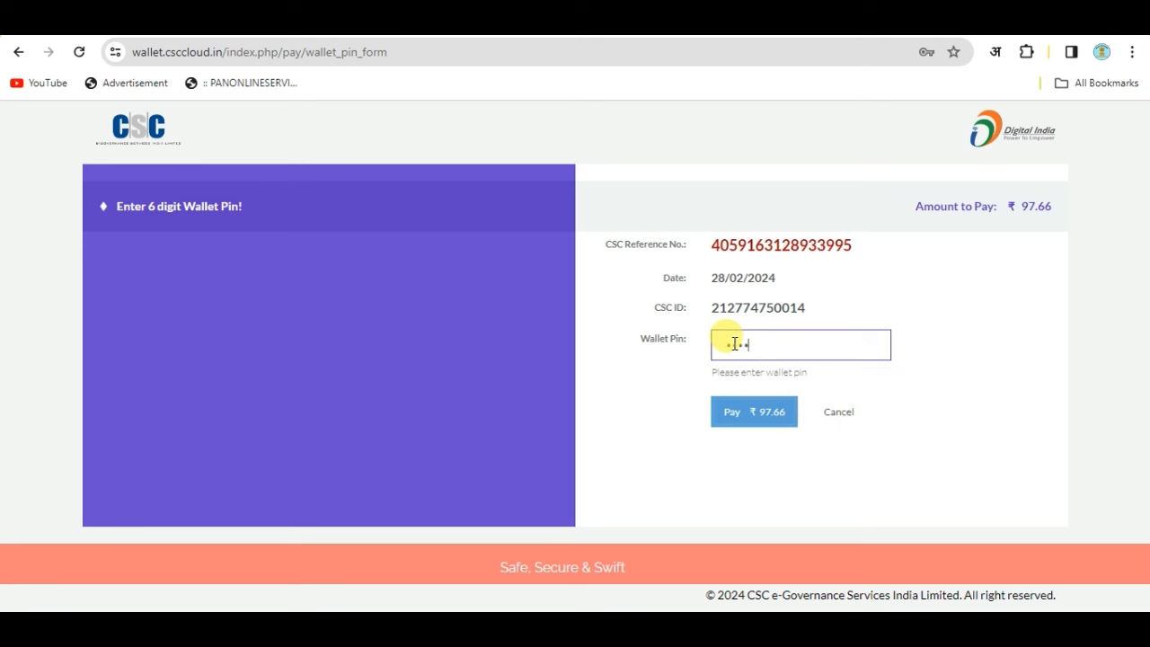
{"action": "left_click", "coordinate": [742, 418]}
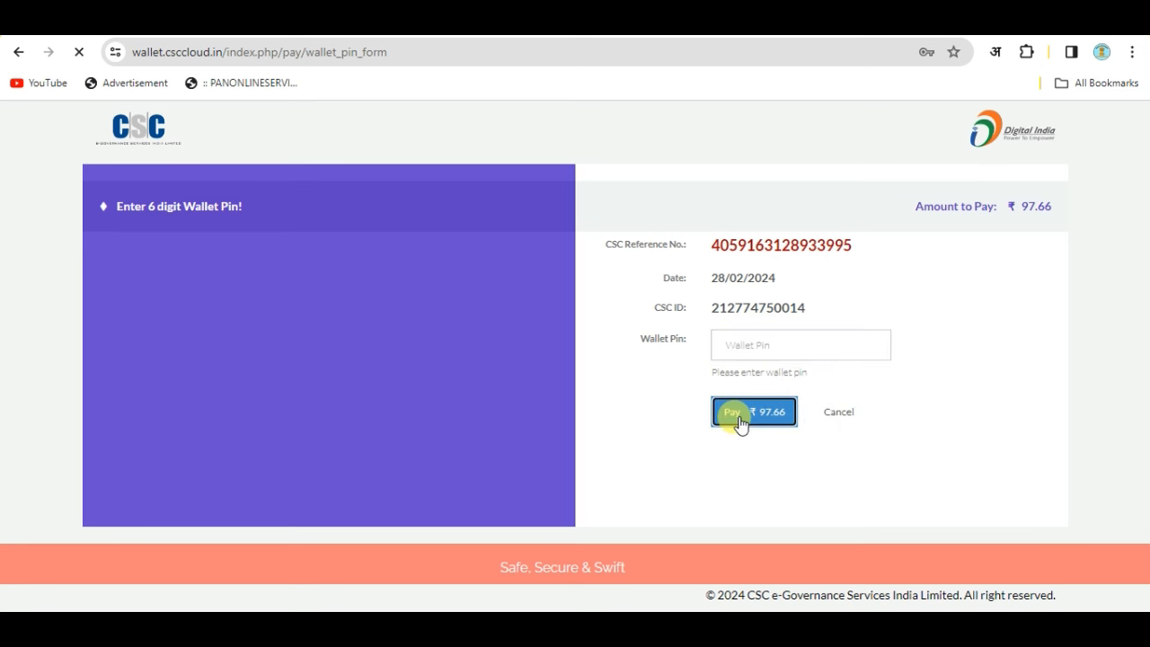
{"action": "left_click", "coordinate": [813, 308]}
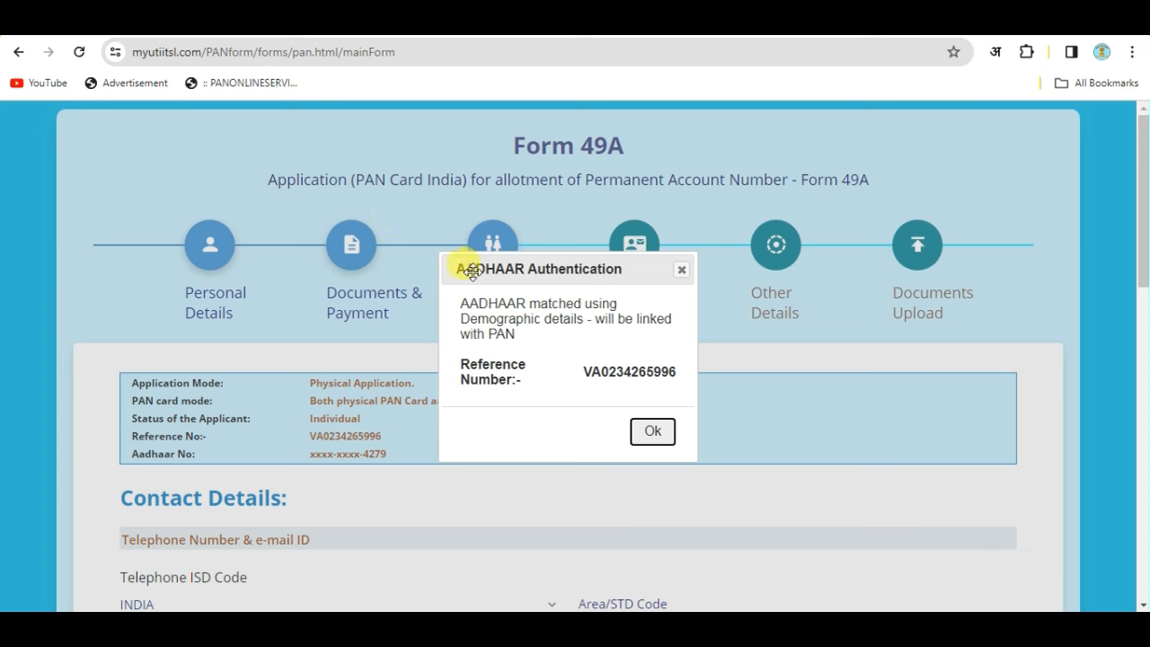
Dismiss the Aadhaar authentication confirmation and scroll down to the contact details.
{"action": "left_click", "coordinate": [652, 431]}
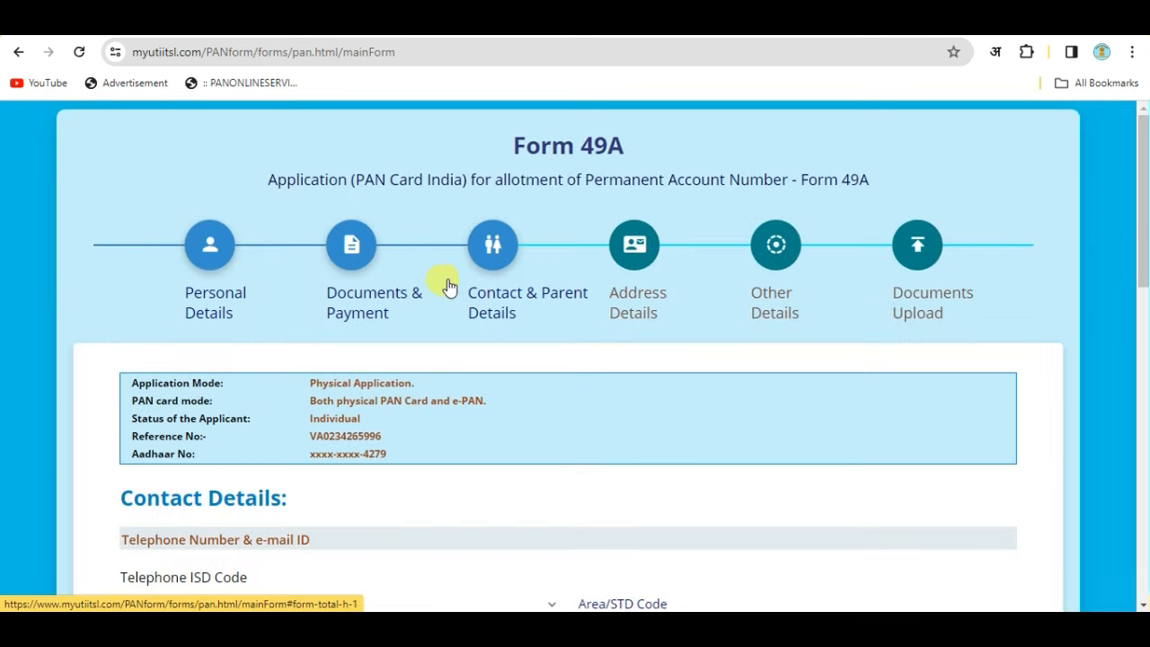
{"action": "scroll", "coordinate": [458, 299], "scroll_direction": "down", "scroll_amount": 1}
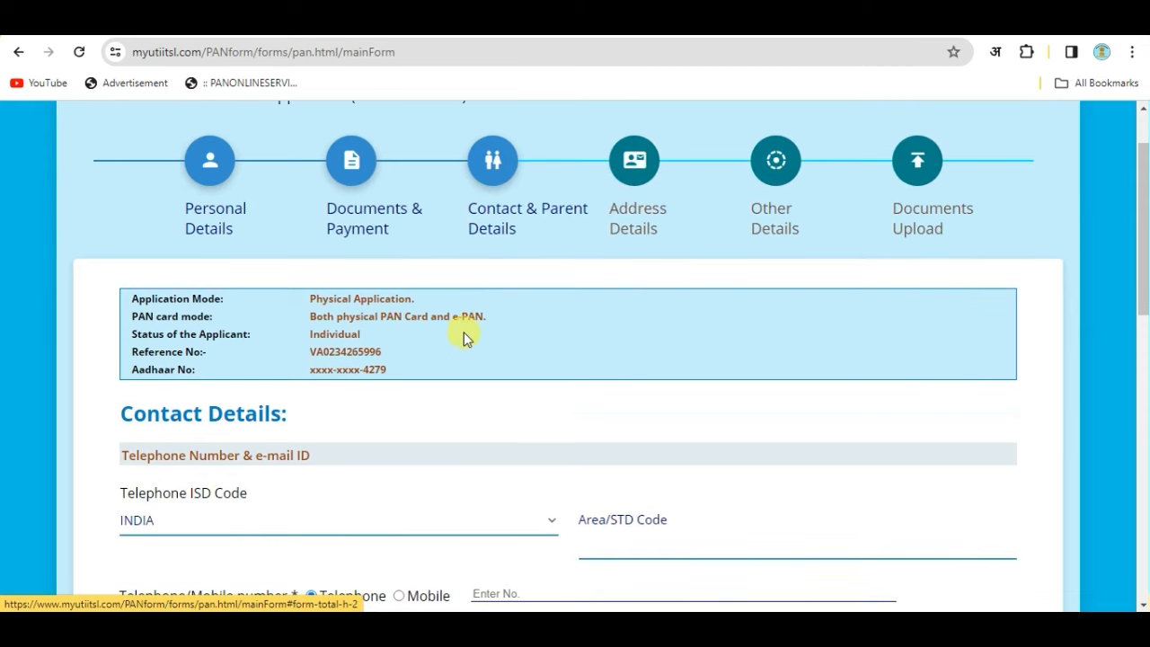
{"action": "scroll", "coordinate": [464, 331], "scroll_direction": "down", "scroll_amount": 2}
{"action": "scroll", "coordinate": [252, 277], "scroll_direction": "down", "scroll_amount": 1}
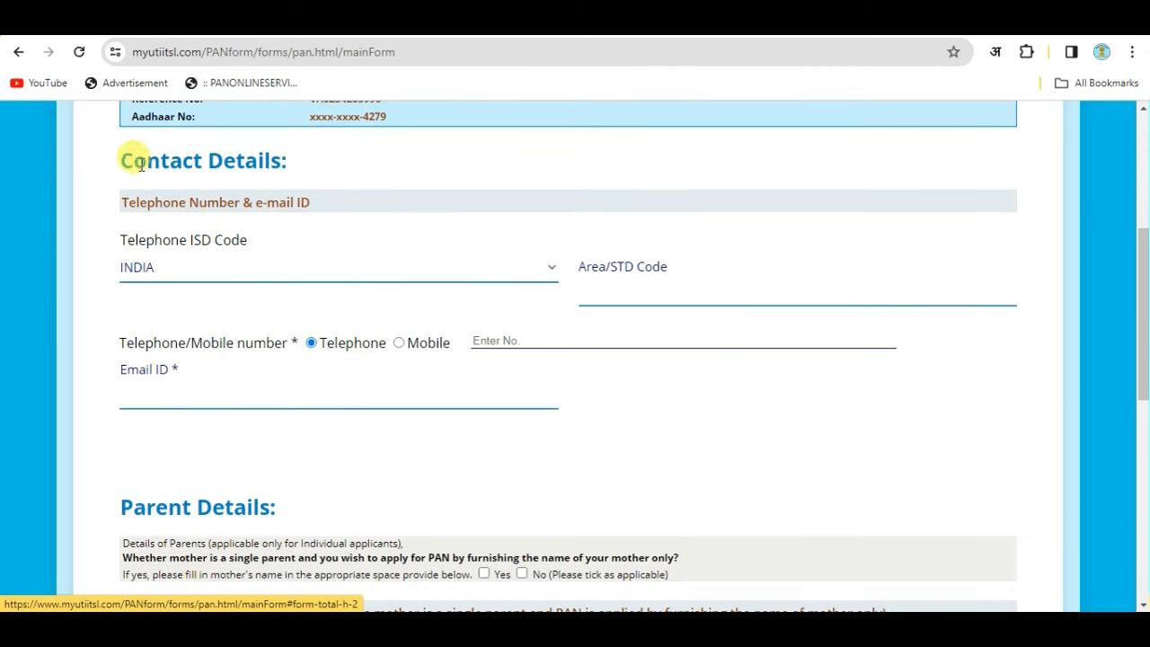
{"action": "scroll", "coordinate": [340, 198], "scroll_direction": "down", "scroll_amount": 1}
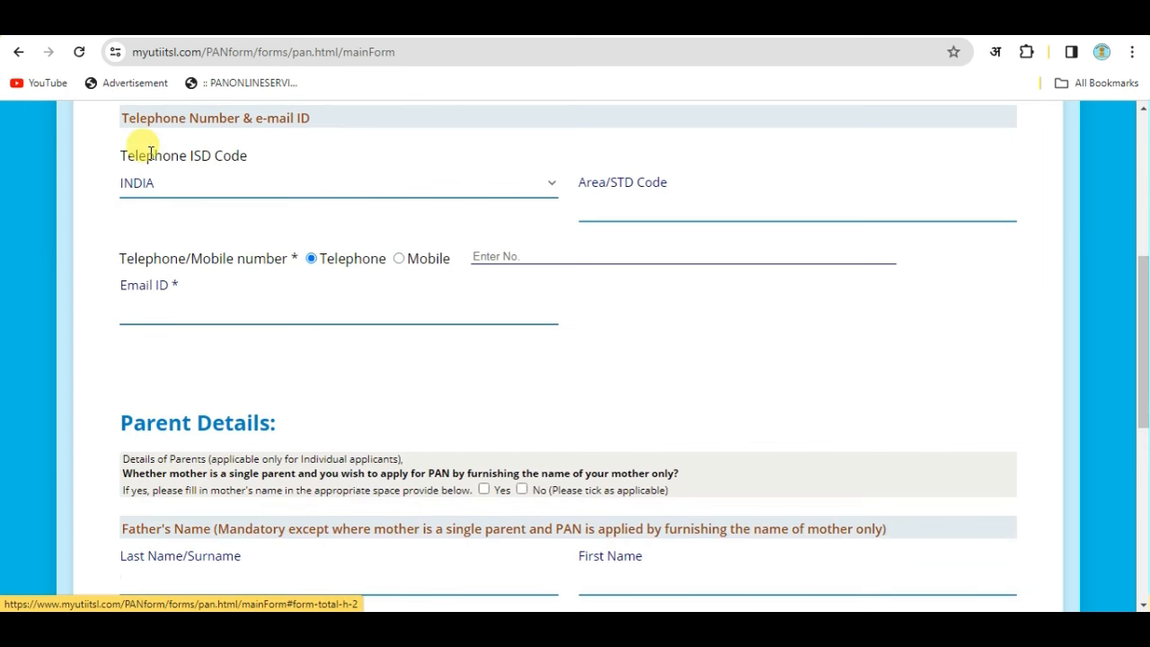
Keep INDIA as the ISD code and switch the contact number type to Mobile.
{"action": "left_click", "coordinate": [224, 182]}
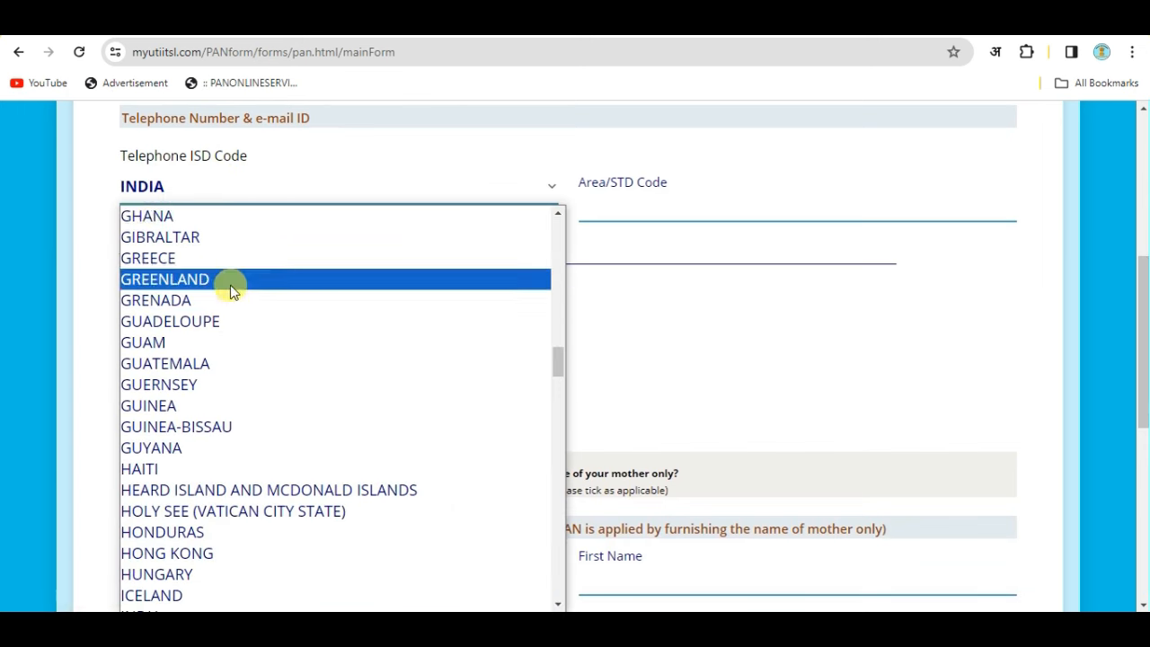
{"action": "left_click", "coordinate": [187, 185]}
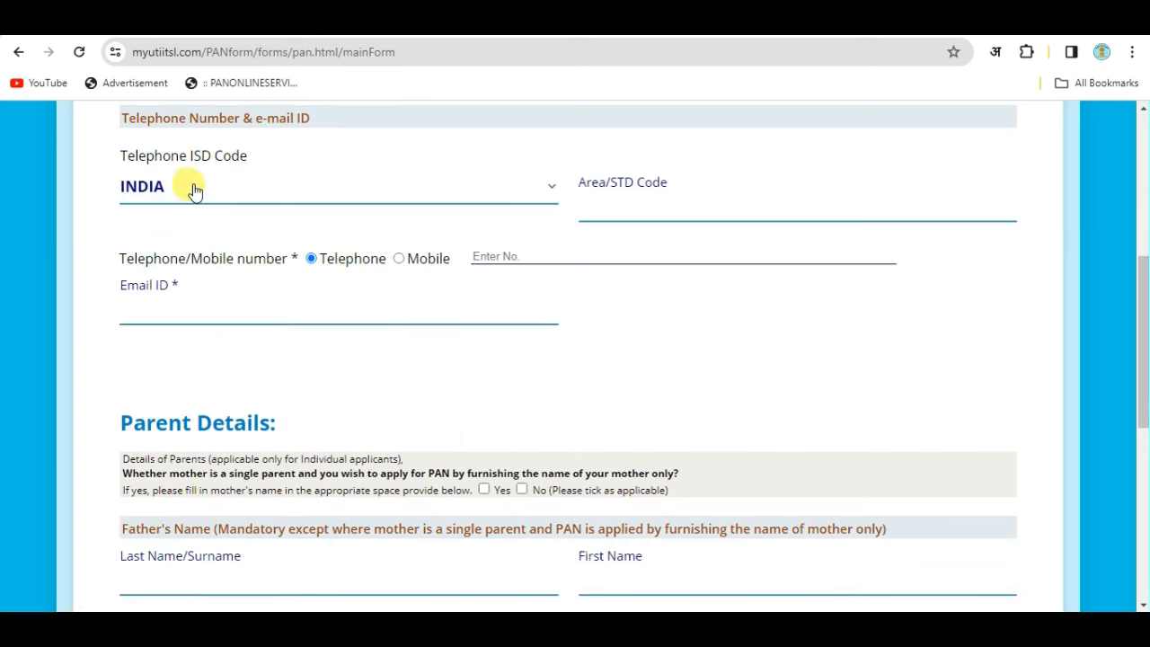
{"action": "left_click", "coordinate": [609, 208]}
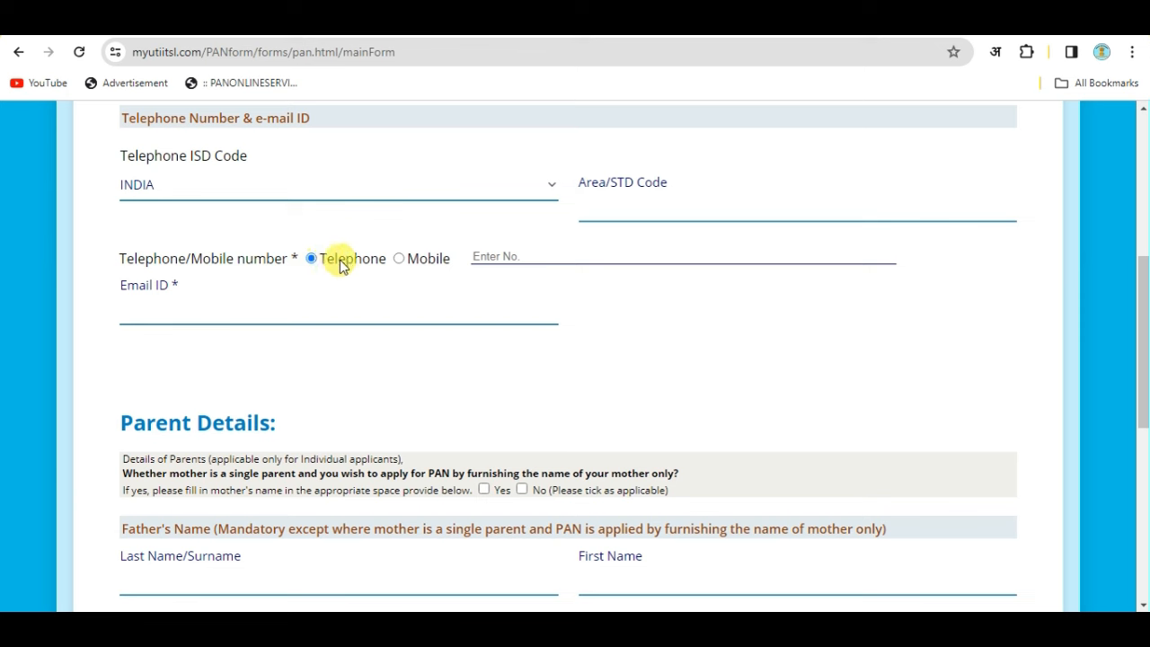
{"action": "left_click", "coordinate": [400, 259]}
{"action": "scroll", "coordinate": [432, 337], "scroll_direction": "down", "scroll_amount": 3}
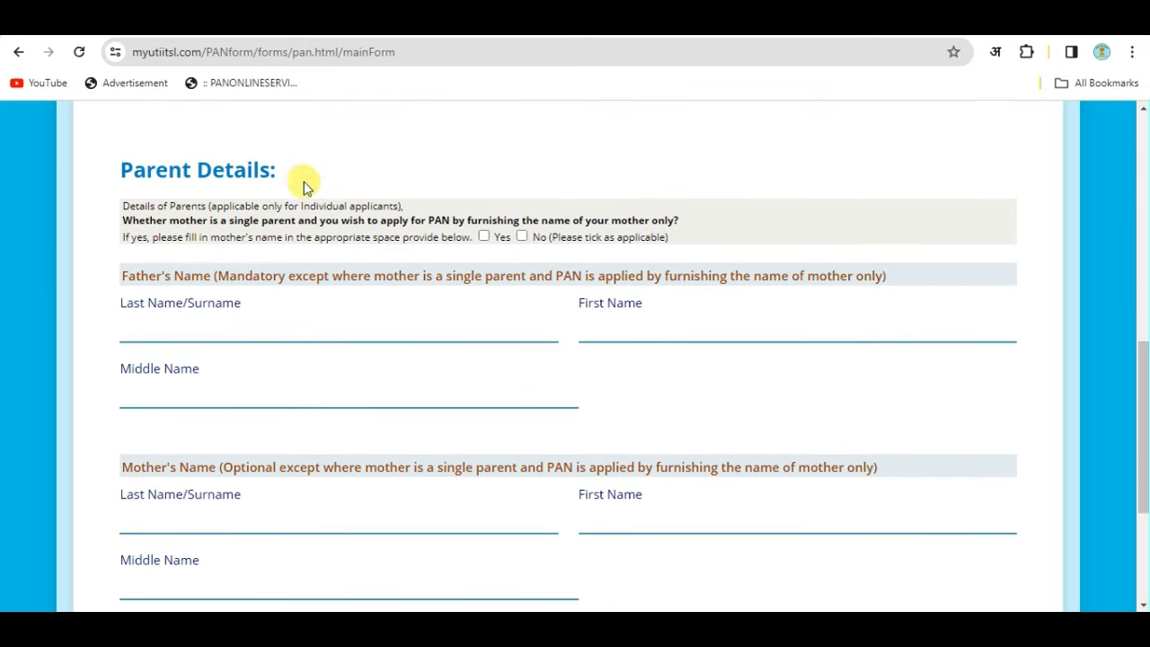
Answer No to the single-mother question and enter the father's surname and first name.
{"action": "scroll", "coordinate": [383, 251], "scroll_direction": "down", "scroll_amount": 1}
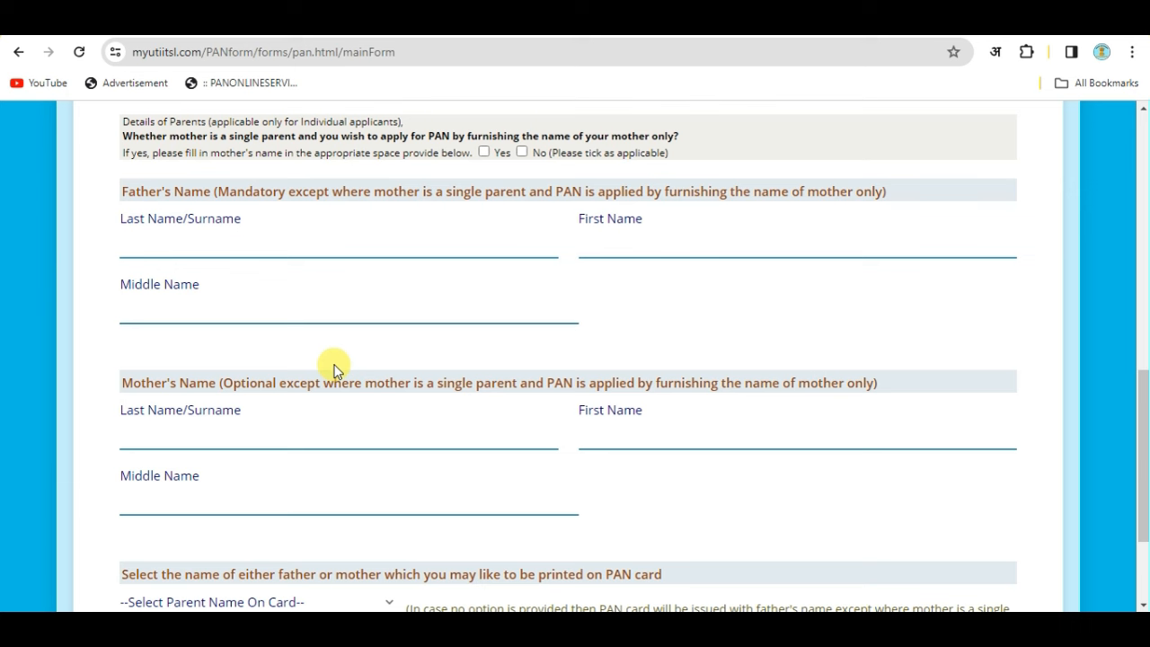
{"action": "left_click", "coordinate": [521, 152]}
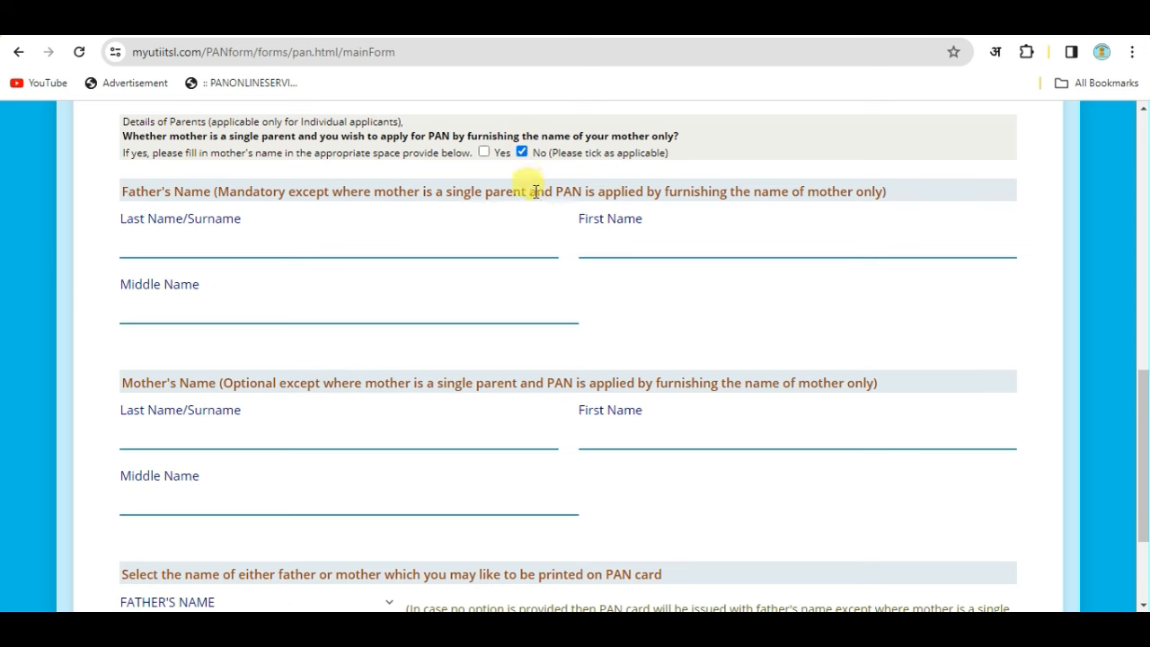
{"action": "scroll", "coordinate": [278, 290], "scroll_direction": "up", "scroll_amount": 1}
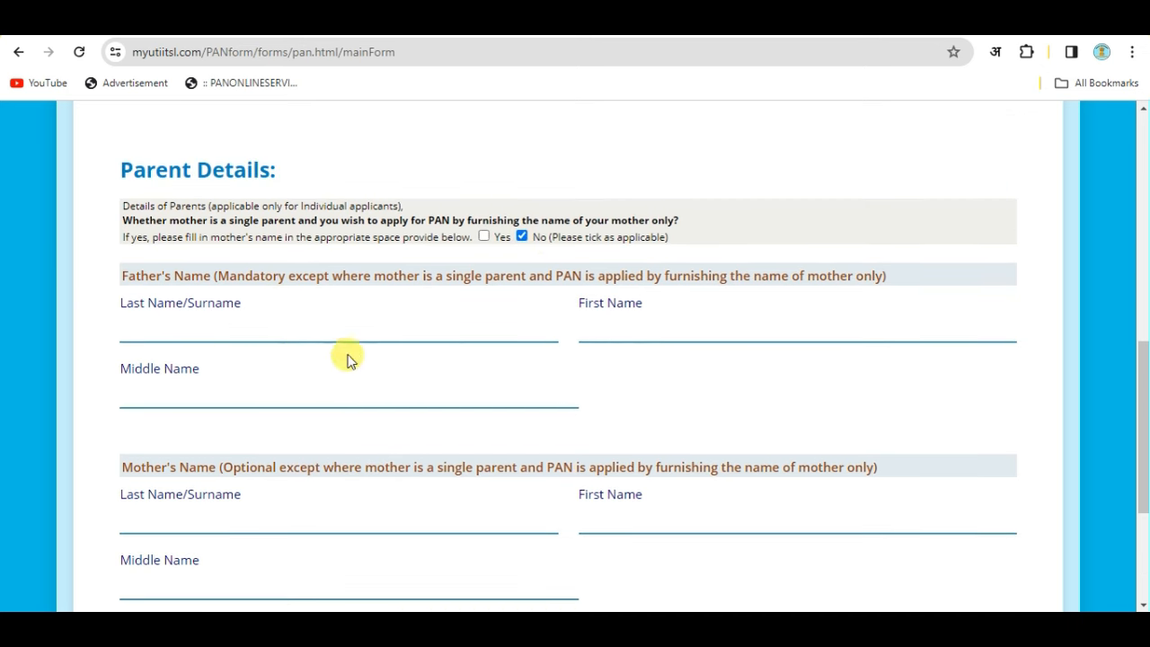
{"action": "left_click", "coordinate": [124, 325]}
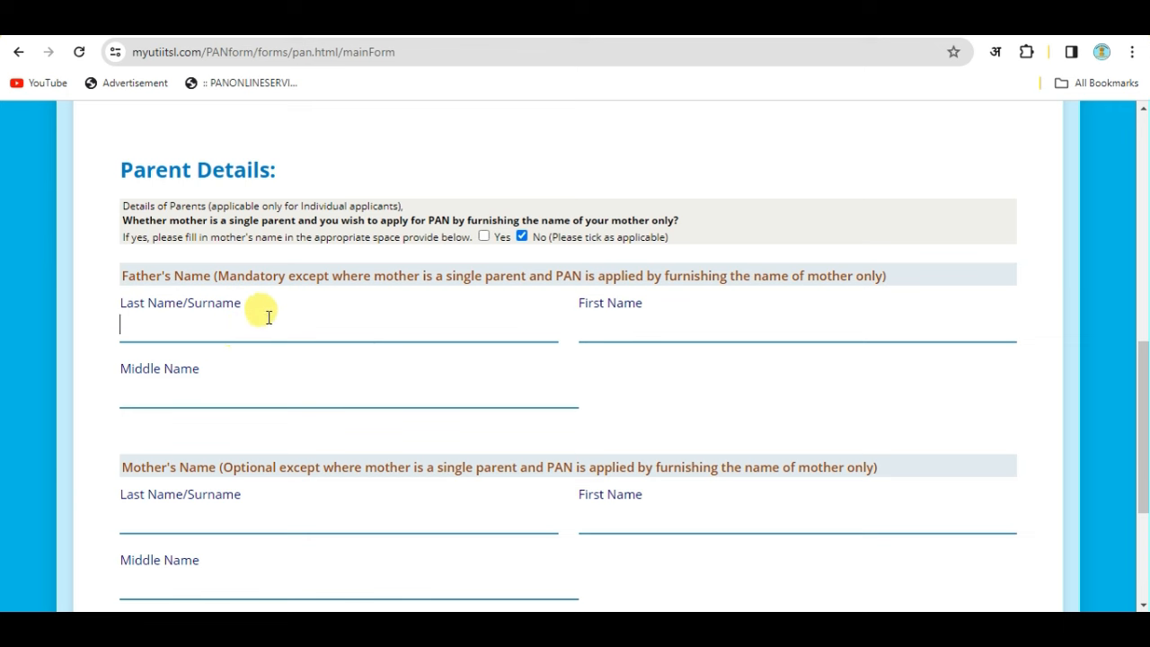
{"action": "left_click", "coordinate": [629, 320]}
{"action": "left_click", "coordinate": [216, 333]}
{"action": "left_click", "coordinate": [584, 318]}
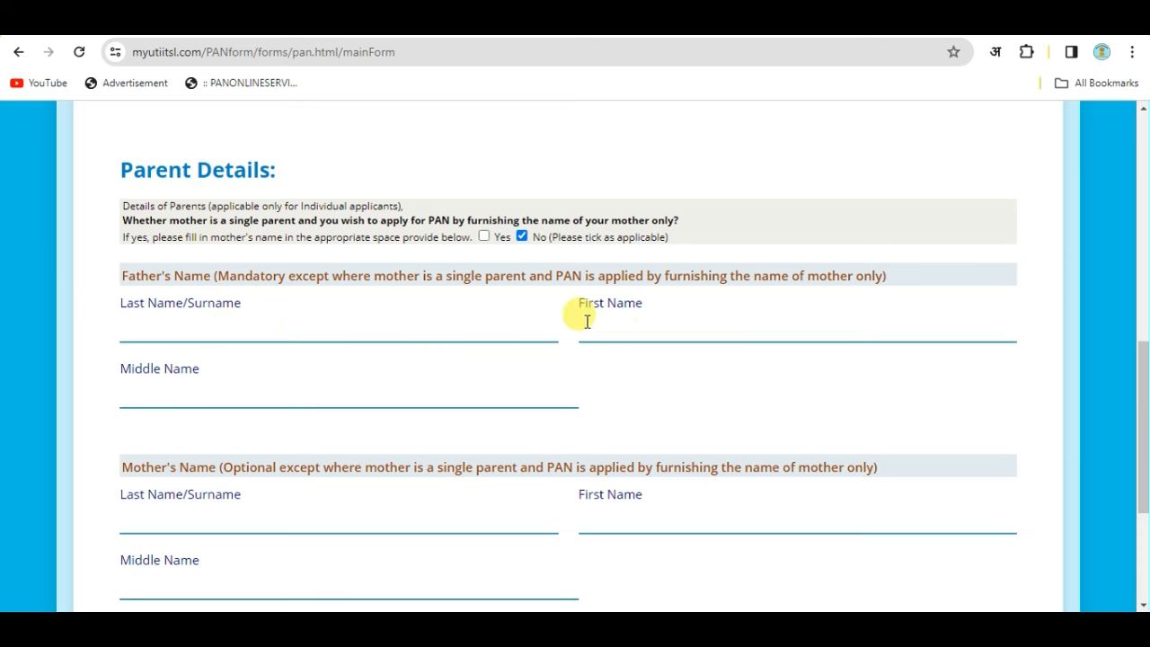
{"action": "left_click", "coordinate": [189, 402]}
{"action": "left_click", "coordinate": [172, 318]}
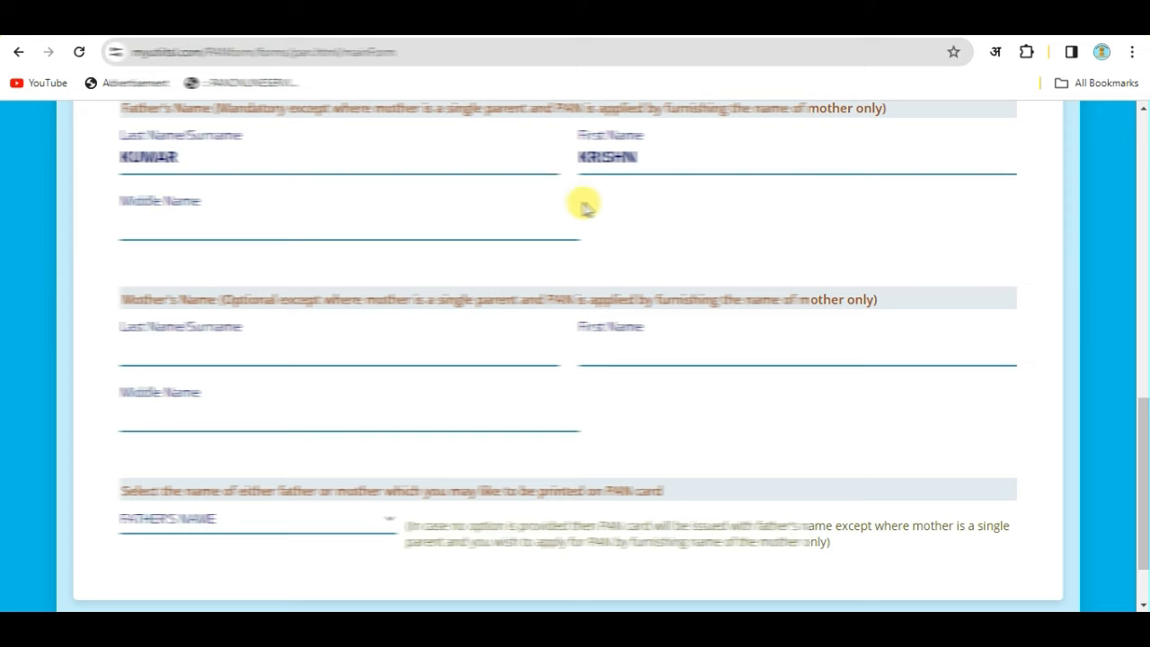
{"action": "scroll", "coordinate": [537, 215], "scroll_direction": "down", "scroll_amount": 1}
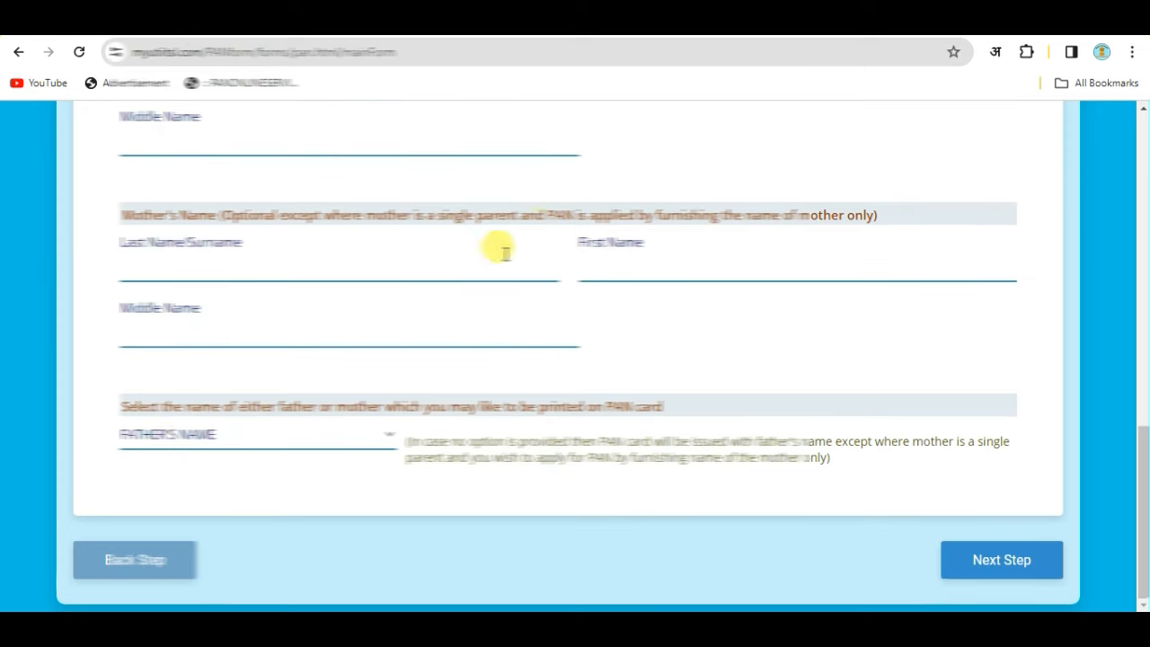
Keep FATHER'S NAME as the parent name on the card and continue to Address Details.
{"action": "left_click", "coordinate": [175, 445]}
{"action": "left_click", "coordinate": [236, 488]}
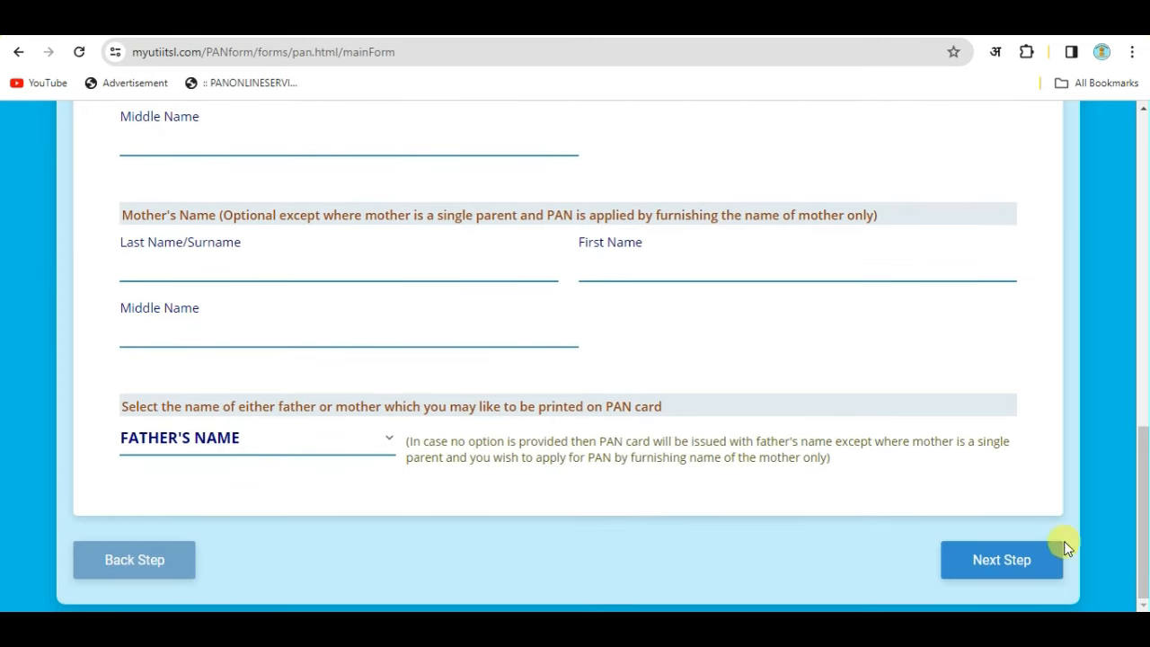
{"action": "left_click", "coordinate": [1004, 560]}
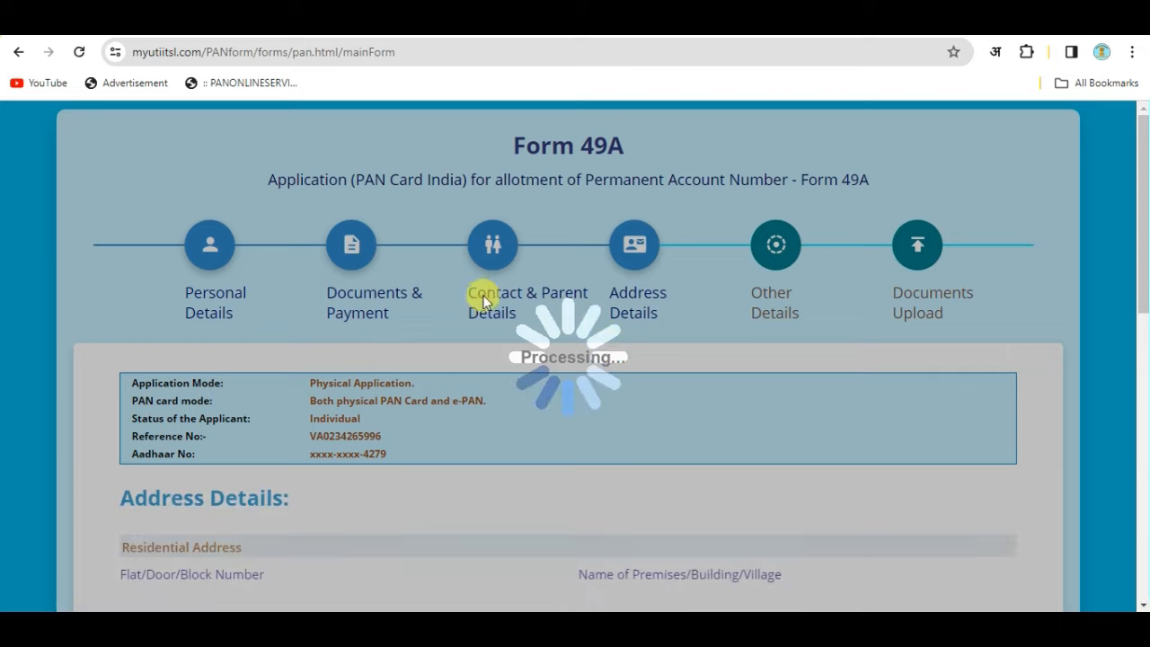
Fill in the flat, premises, road and locality fields of the residential address.
{"action": "scroll", "coordinate": [676, 331], "scroll_direction": "down", "scroll_amount": 3}
{"action": "scroll", "coordinate": [422, 337], "scroll_direction": "down", "scroll_amount": 6}
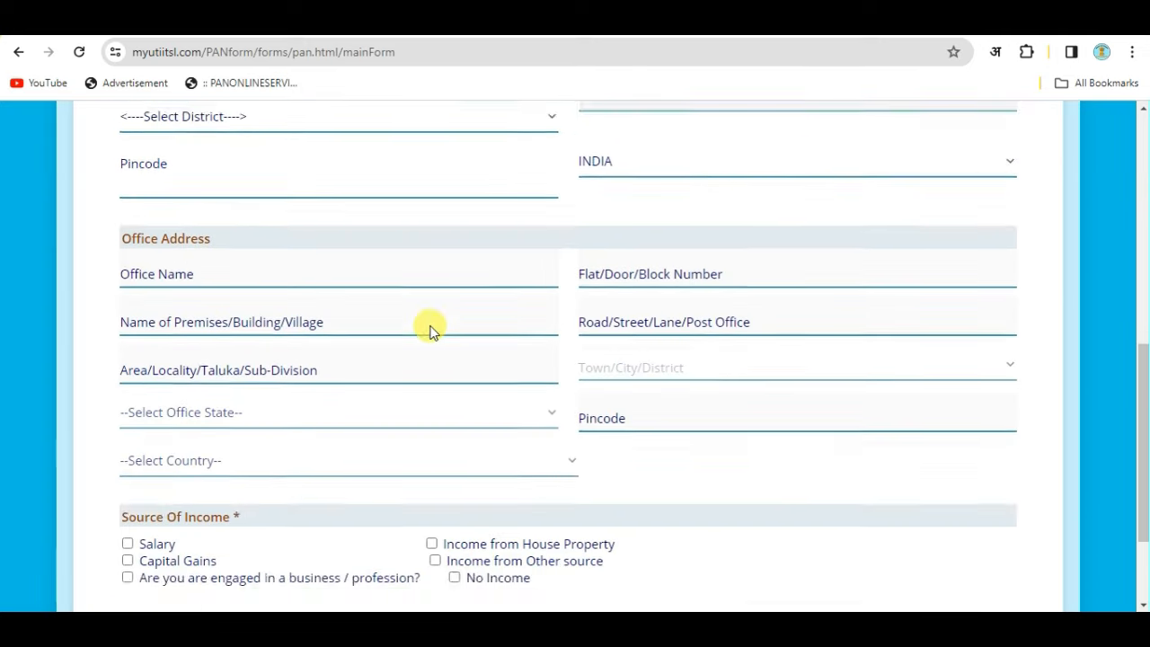
{"action": "scroll", "coordinate": [419, 378], "scroll_direction": "up", "scroll_amount": 4}
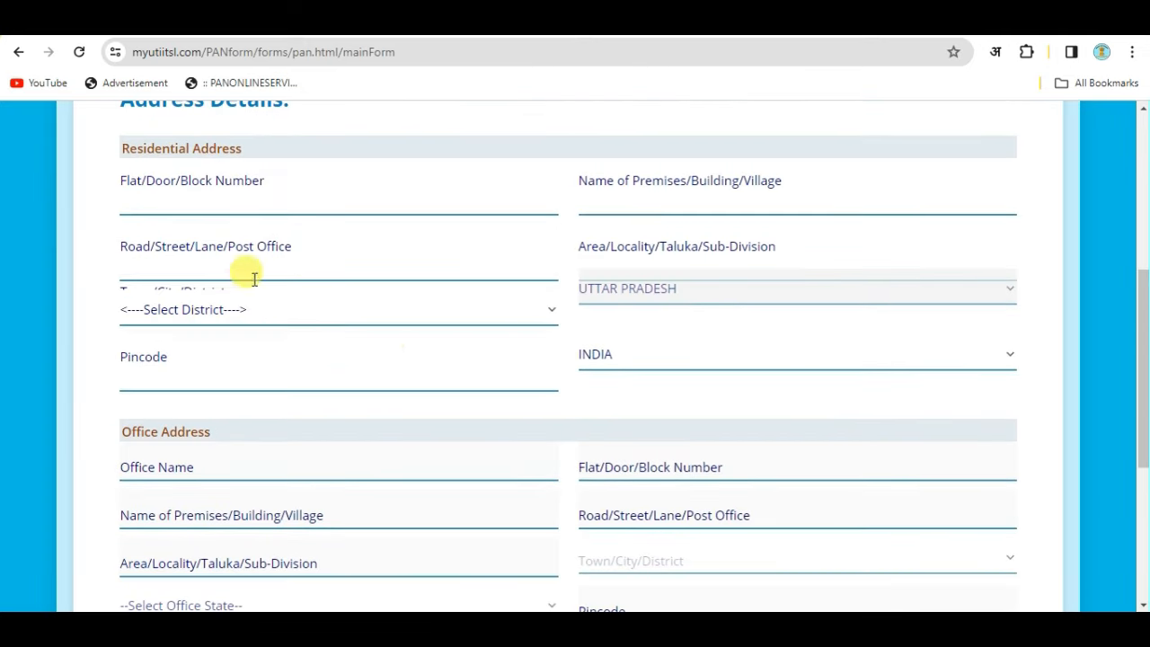
{"action": "scroll", "coordinate": [269, 261], "scroll_direction": "up", "scroll_amount": 1}
{"action": "scroll", "coordinate": [256, 269], "scroll_direction": "down", "scroll_amount": 1}
{"action": "scroll", "coordinate": [263, 276], "scroll_direction": "up", "scroll_amount": 1}
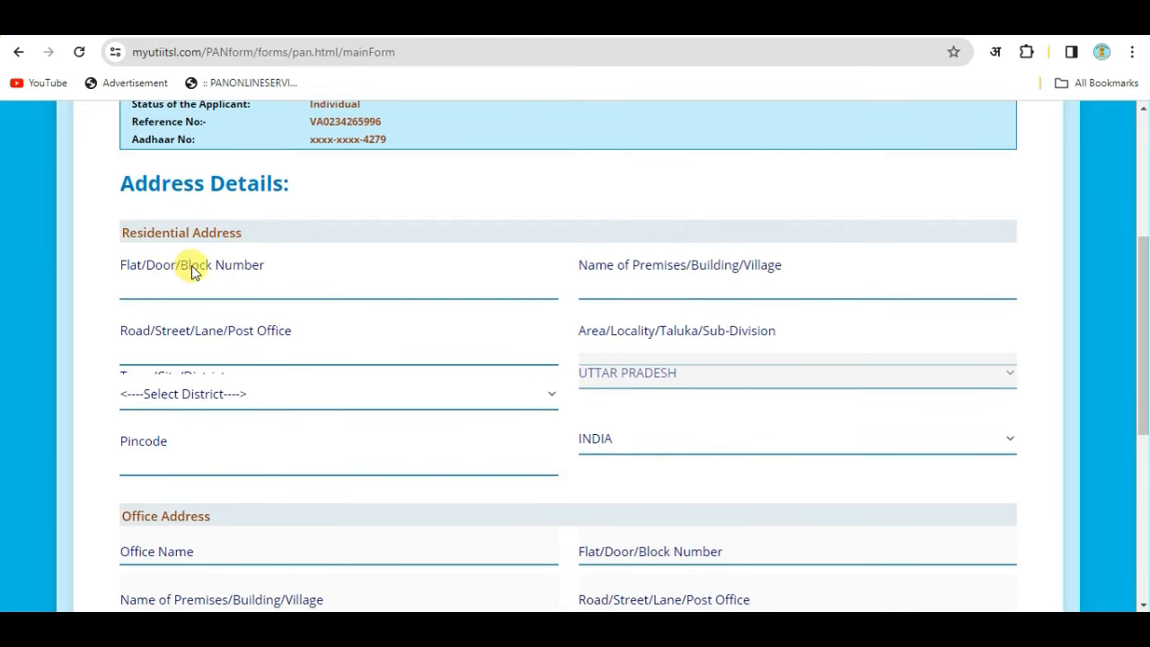
{"action": "left_click", "coordinate": [210, 287]}
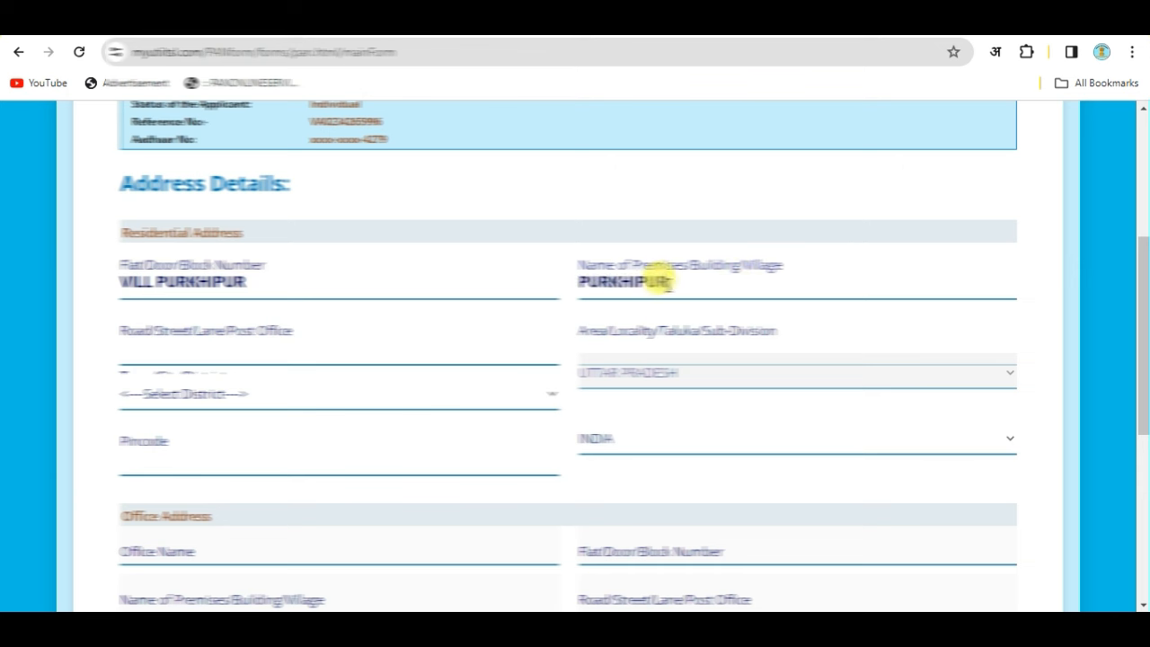
{"action": "left_click", "coordinate": [220, 337]}
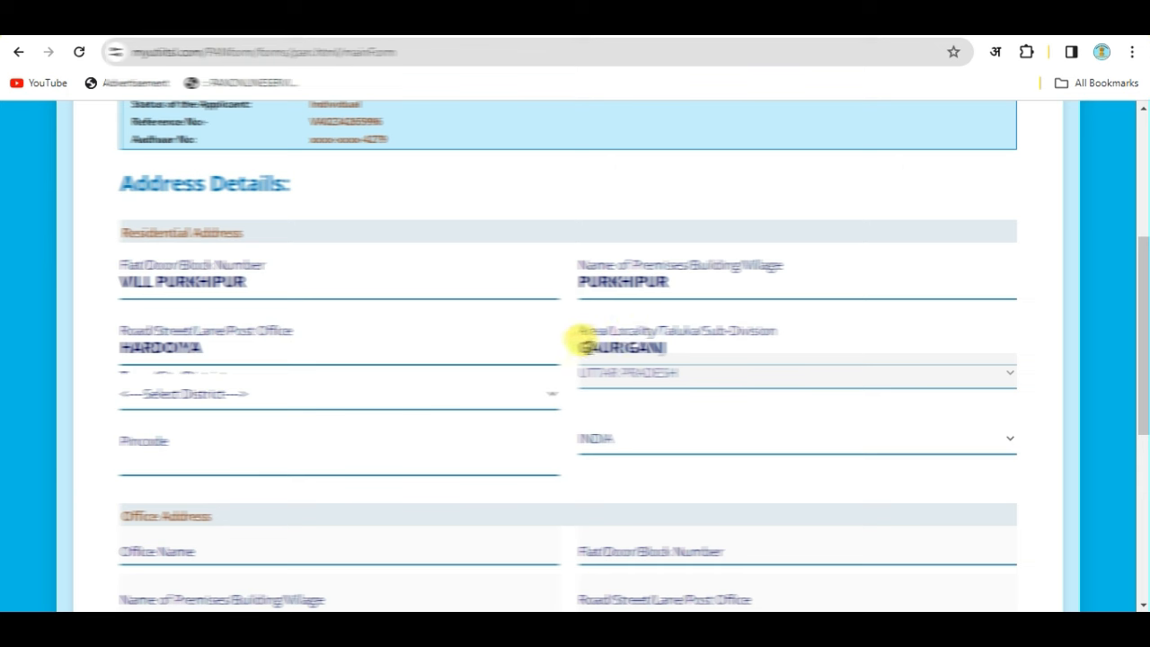
{"action": "left_click_drag", "start_coordinate": [588, 347], "coordinate": [680, 346]}
{"action": "left_click", "coordinate": [705, 345]}
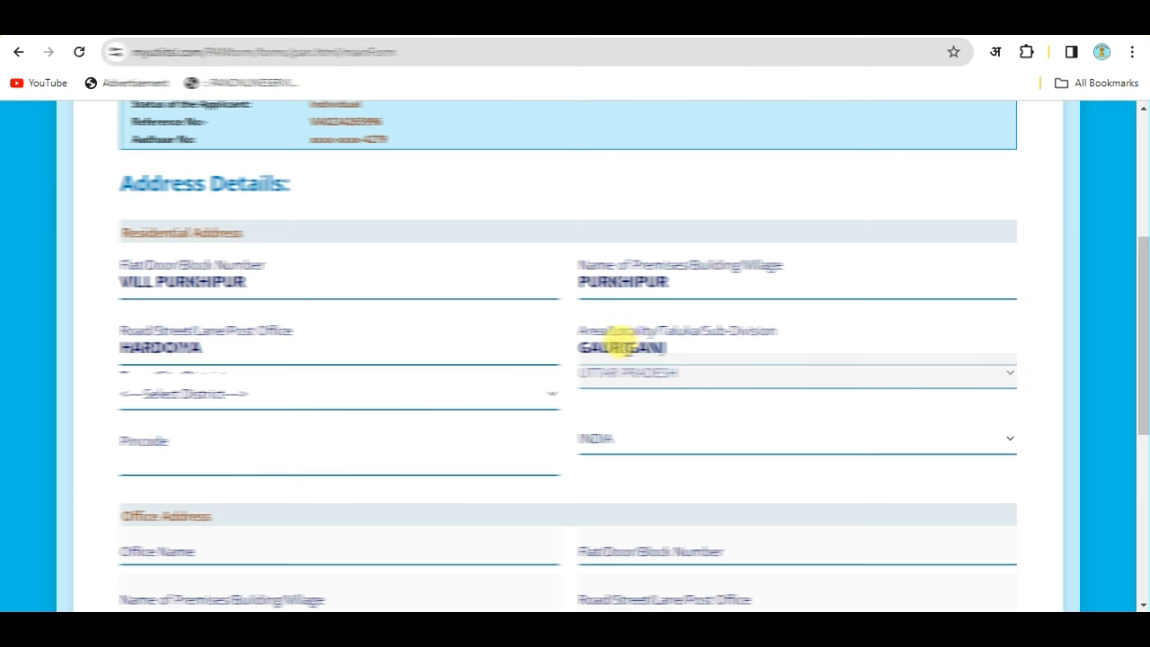
{"action": "left_click_drag", "start_coordinate": [582, 337], "coordinate": [667, 340]}
Choose the applicant's district from the list and enter the pincode.
{"action": "scroll", "coordinate": [698, 360], "scroll_direction": "down", "scroll_amount": 1}
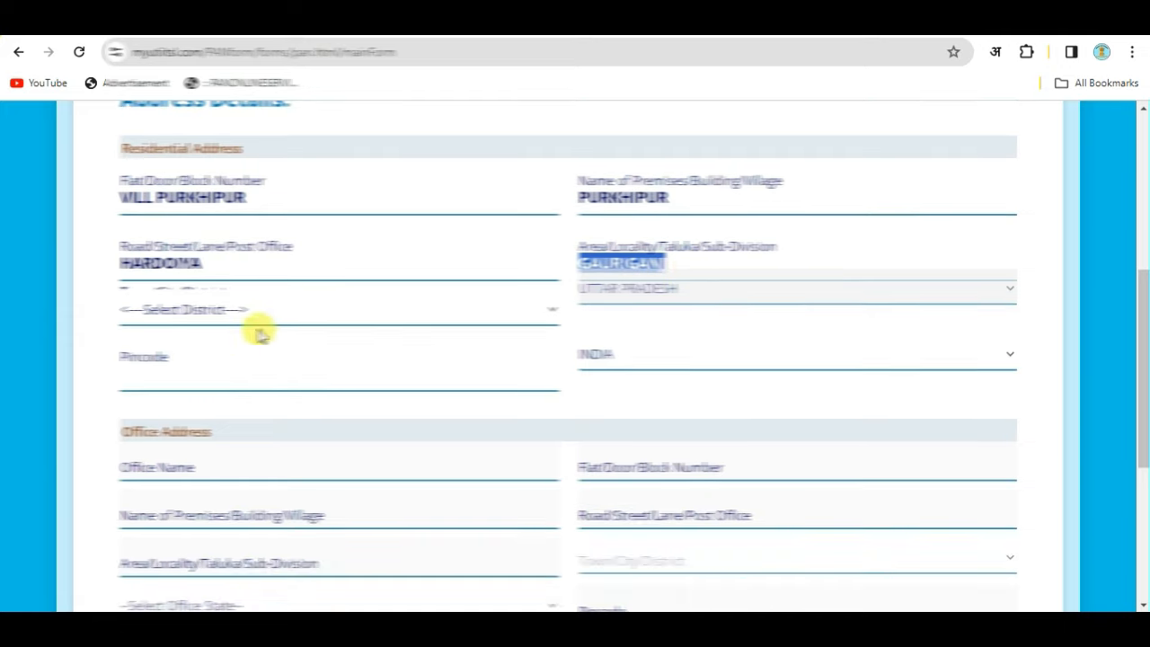
{"action": "left_click", "coordinate": [206, 311]}
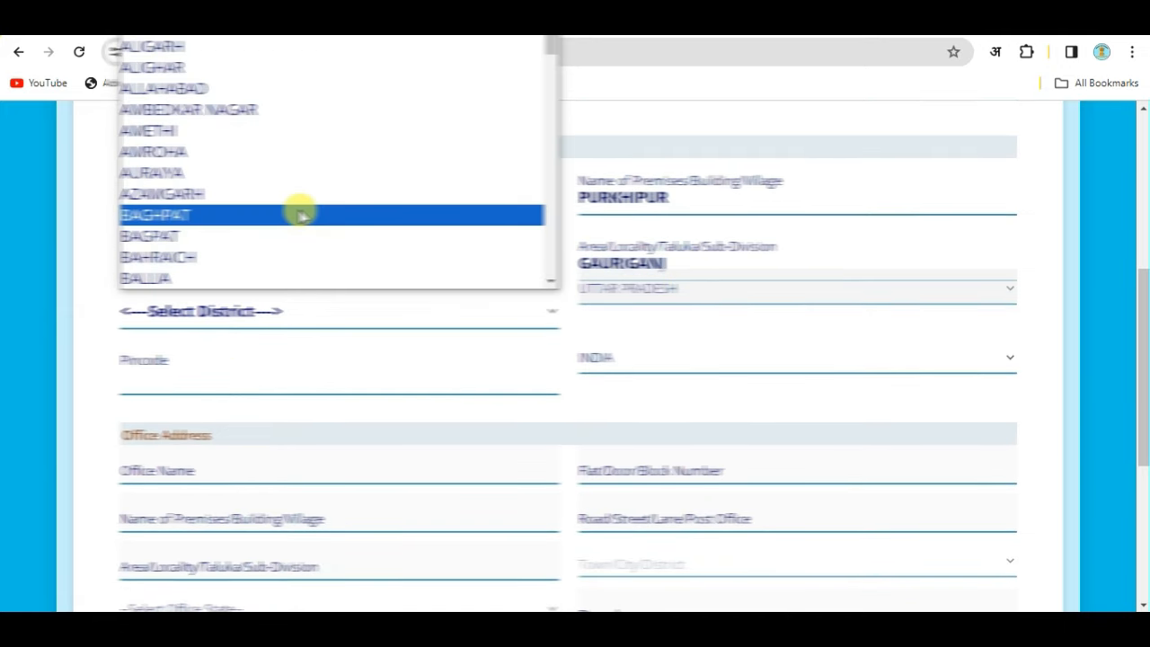
{"action": "key", "text": "a"}
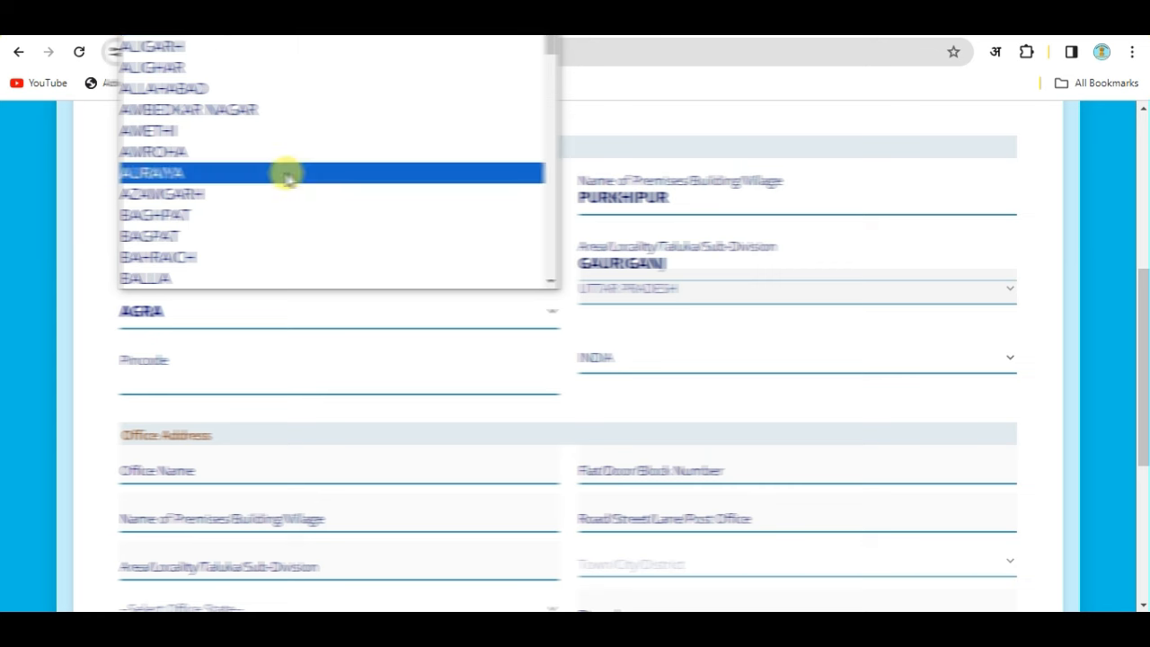
{"action": "key", "text": "s"}
{"action": "key", "text": "u"}
{"action": "key", "text": "Return"}
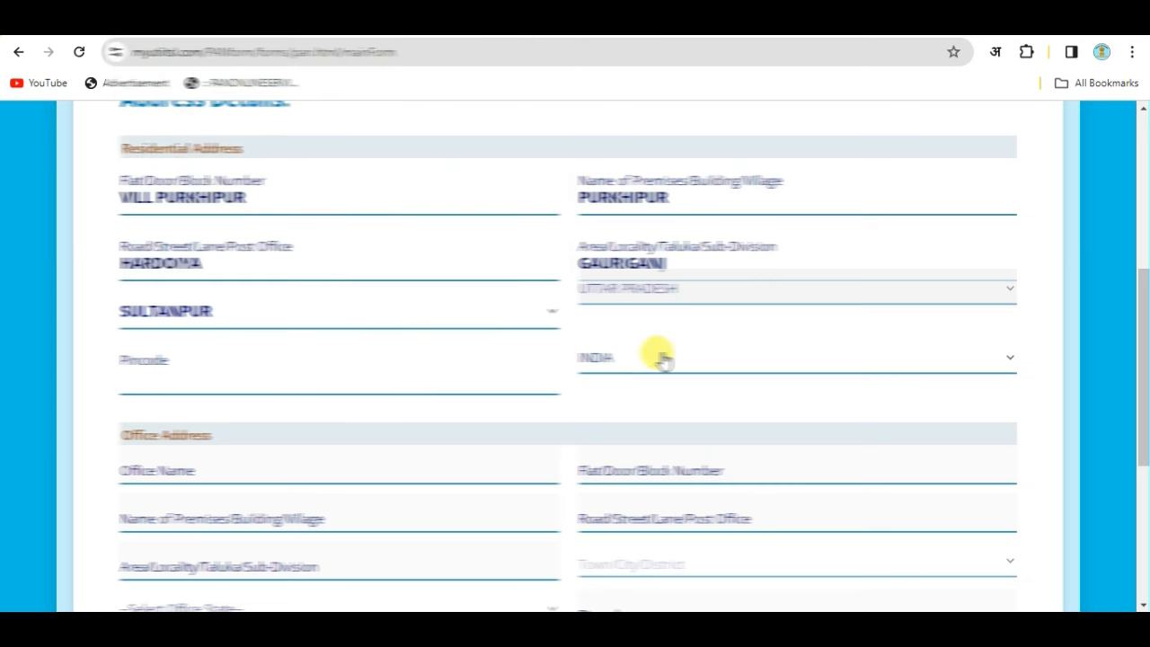
{"action": "left_click", "coordinate": [243, 379]}
{"action": "type", "text": "22780"}
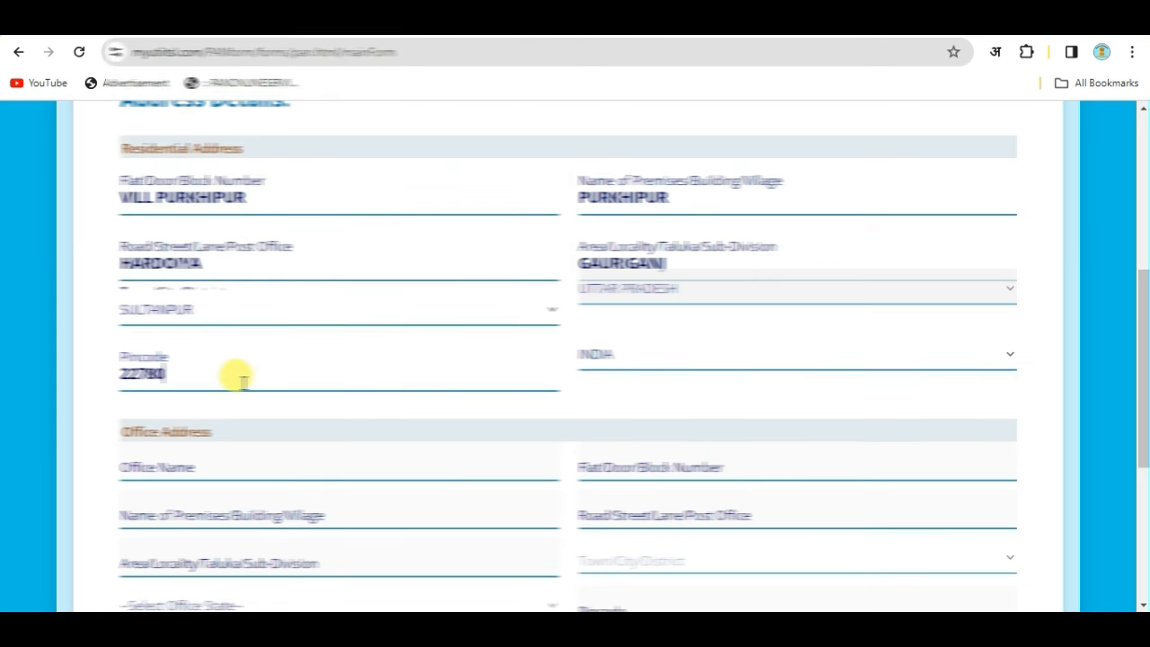
{"action": "type", "text": "7"}
Mark No Income as the source of income and continue to Other Details.
{"action": "scroll", "coordinate": [167, 167], "scroll_direction": "down", "scroll_amount": 3}
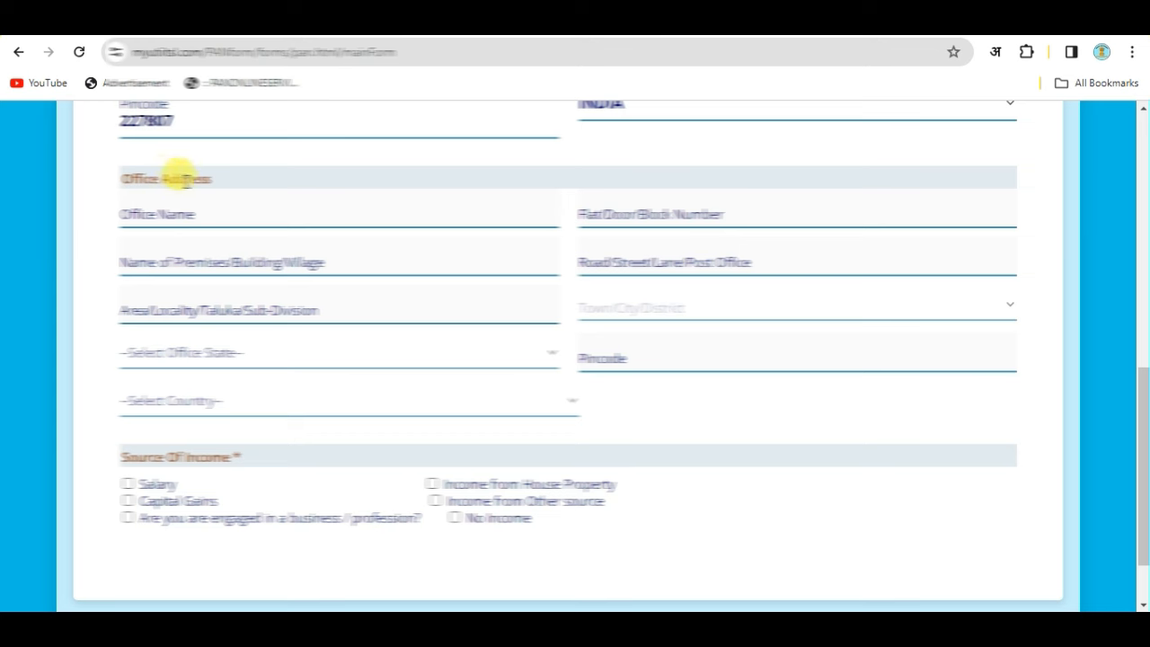
{"action": "scroll", "coordinate": [264, 200], "scroll_direction": "down", "scroll_amount": 1}
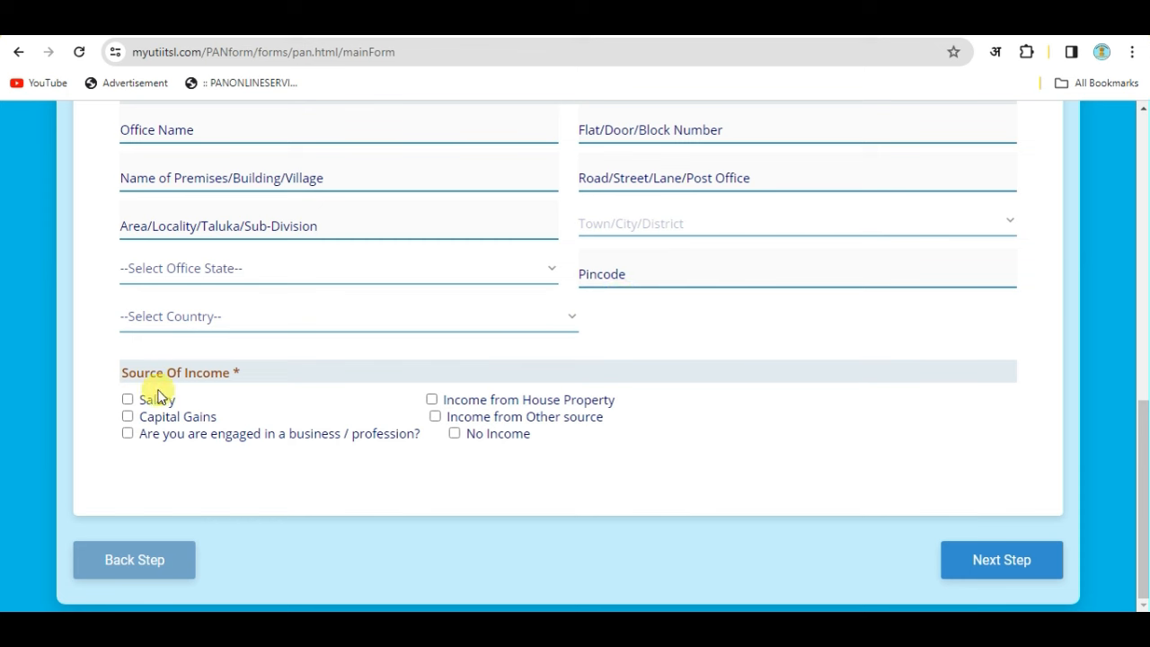
{"action": "left_click", "coordinate": [455, 435]}
{"action": "left_click", "coordinate": [762, 404]}
{"action": "left_click", "coordinate": [998, 559]}
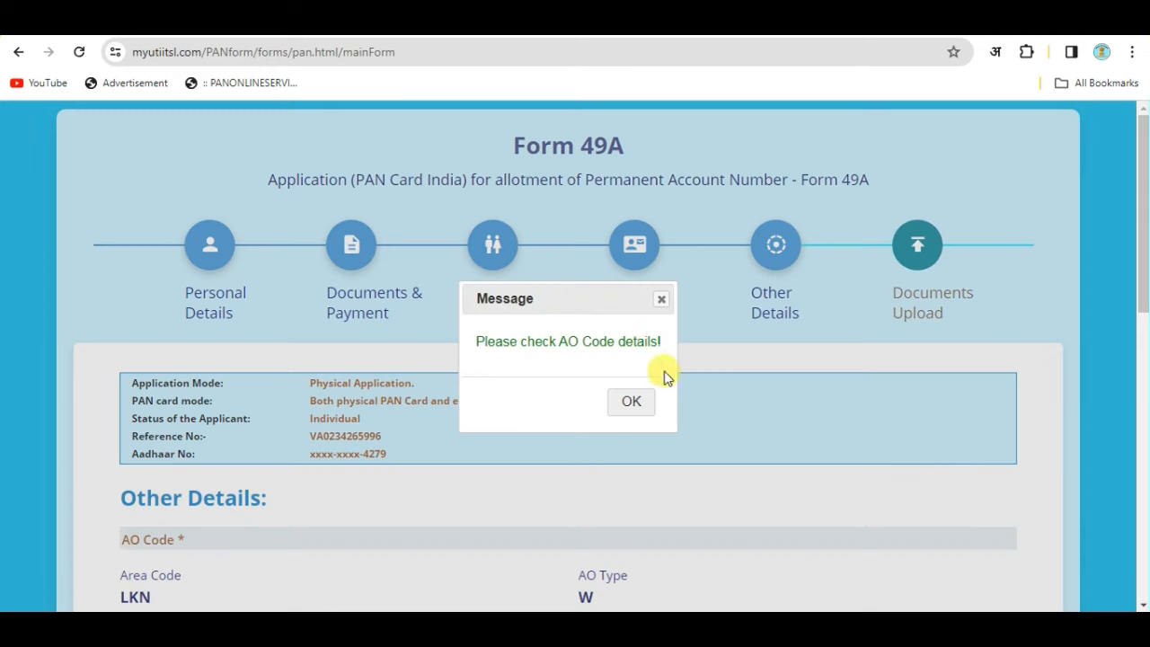
Declare in the capacity HIMSELF/HERSELF, check the prefilled verifier name, and proceed to Documents Upload.
{"action": "left_click", "coordinate": [631, 402]}
{"action": "scroll", "coordinate": [441, 385], "scroll_direction": "down", "scroll_amount": 3}
{"action": "scroll", "coordinate": [461, 401], "scroll_direction": "down", "scroll_amount": 1}
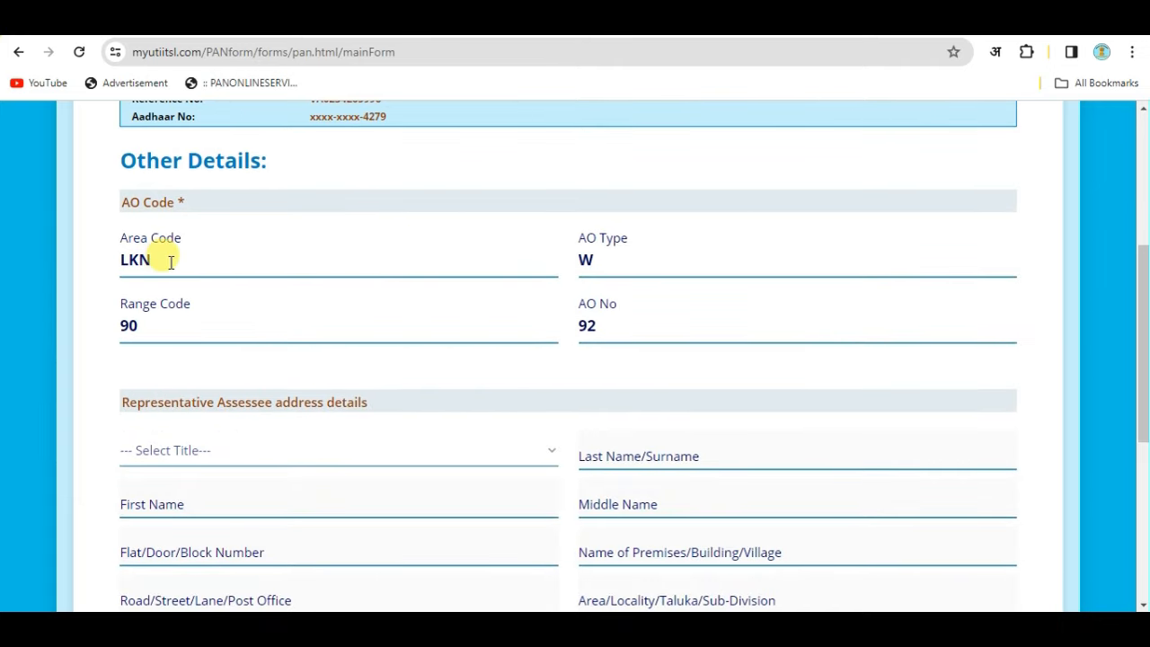
{"action": "scroll", "coordinate": [580, 256], "scroll_direction": "down", "scroll_amount": 1}
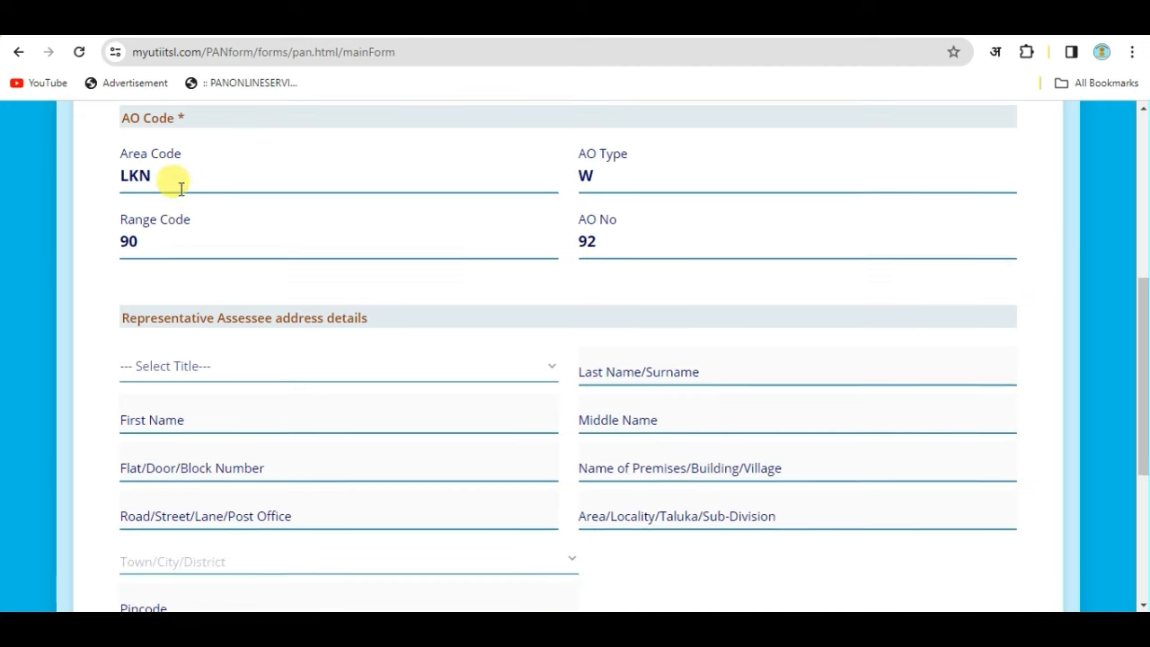
{"action": "scroll", "coordinate": [616, 275], "scroll_direction": "down", "scroll_amount": 2}
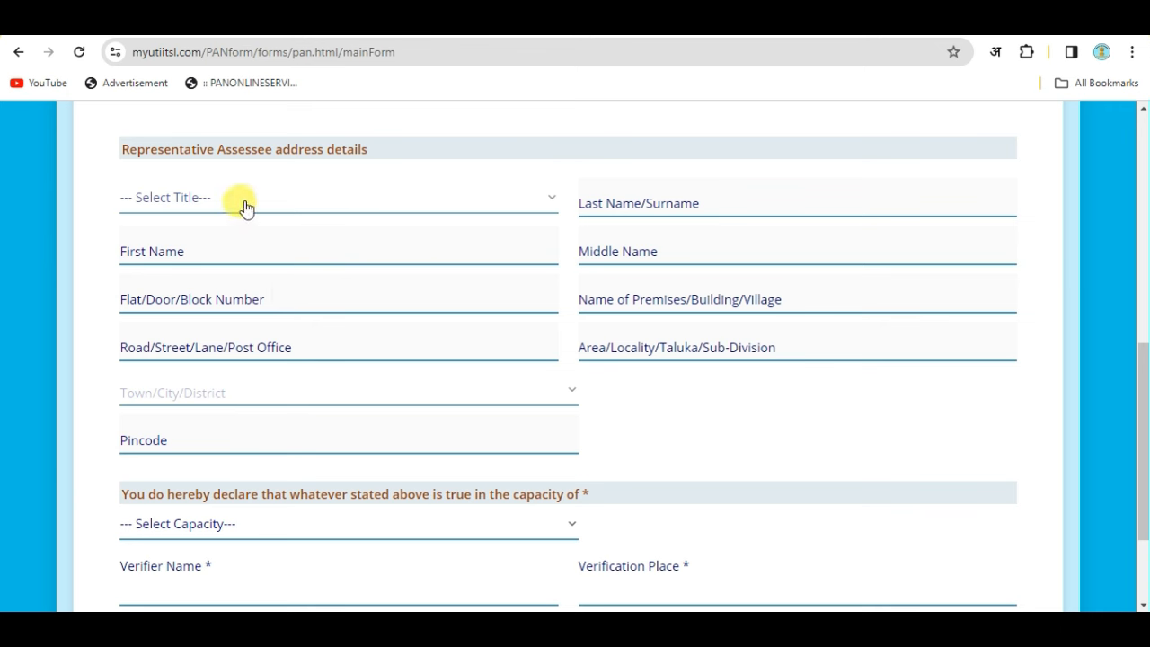
{"action": "scroll", "coordinate": [307, 266], "scroll_direction": "down", "scroll_amount": 3}
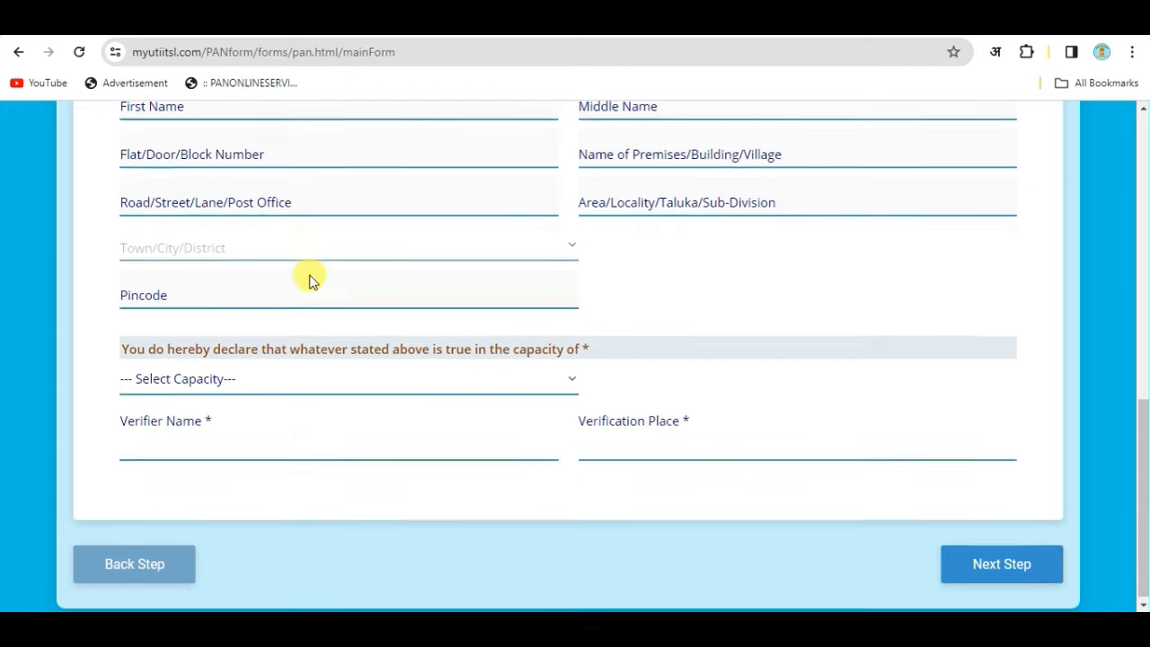
{"action": "left_click", "coordinate": [190, 381]}
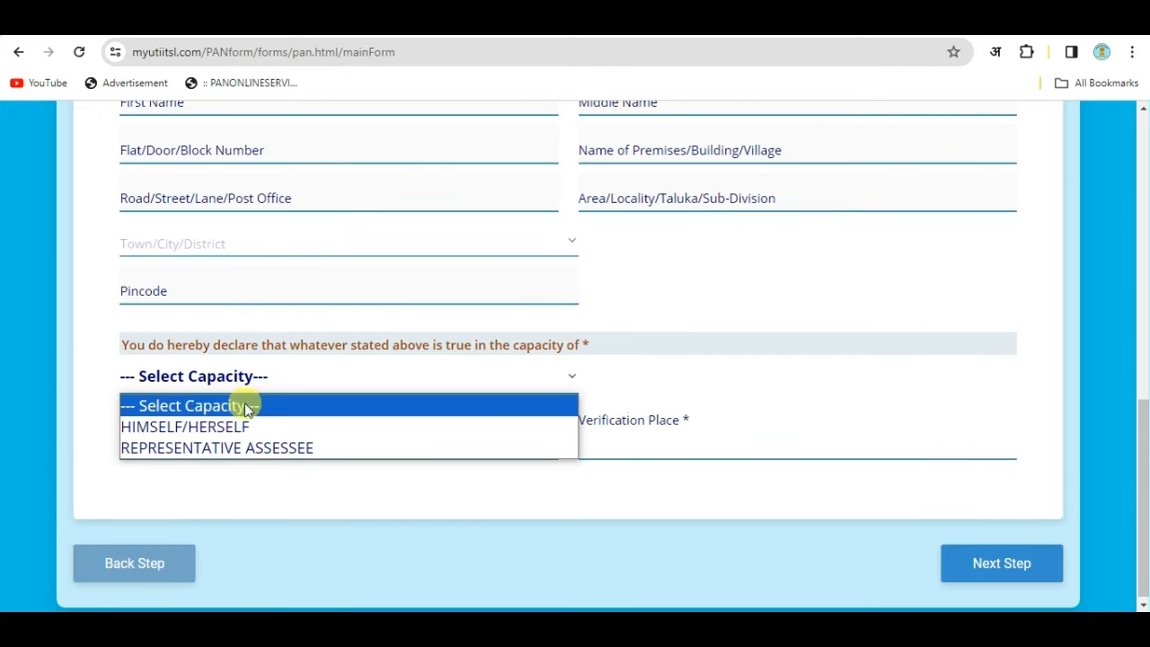
{"action": "left_click", "coordinate": [229, 428]}
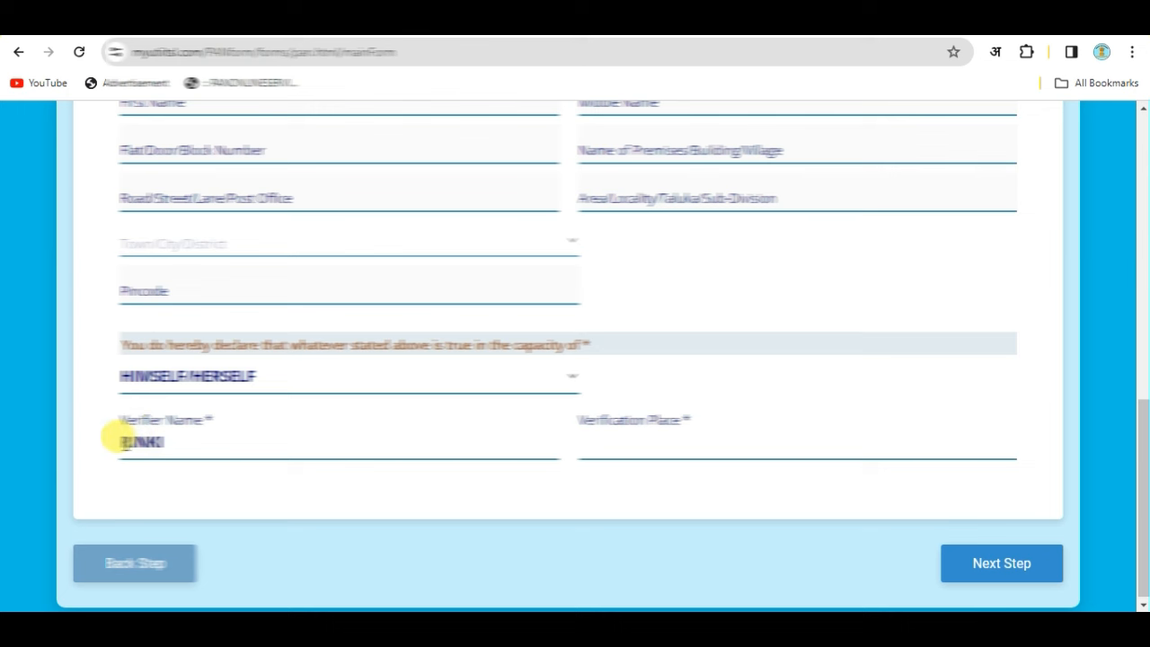
{"action": "left_click_drag", "start_coordinate": [120, 436], "coordinate": [187, 437]}
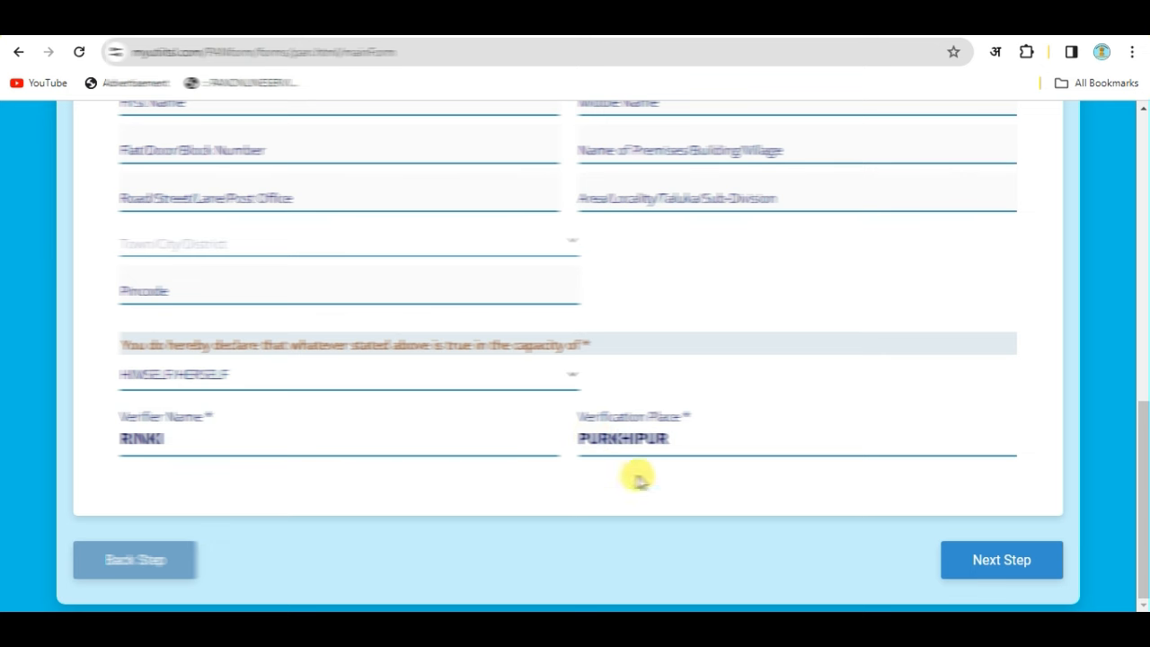
{"action": "left_click", "coordinate": [1019, 557]}
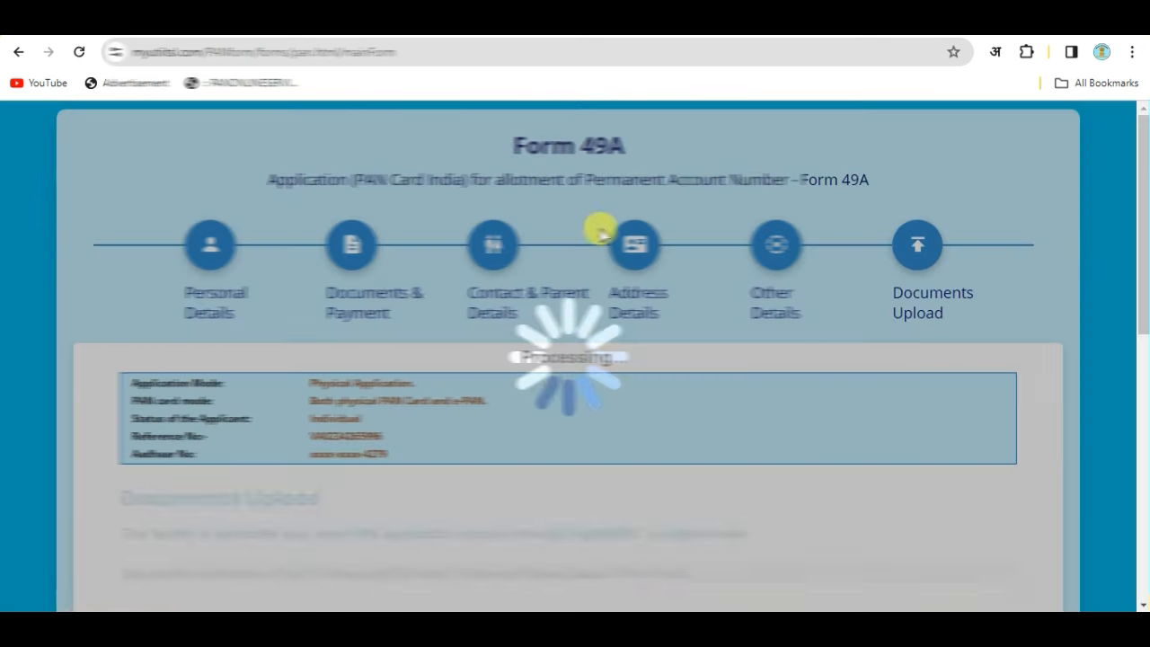
Review the Aadhaar proof selections on Documents Upload and submit Form 49A.
{"action": "scroll", "coordinate": [620, 274], "scroll_direction": "down", "scroll_amount": 3}
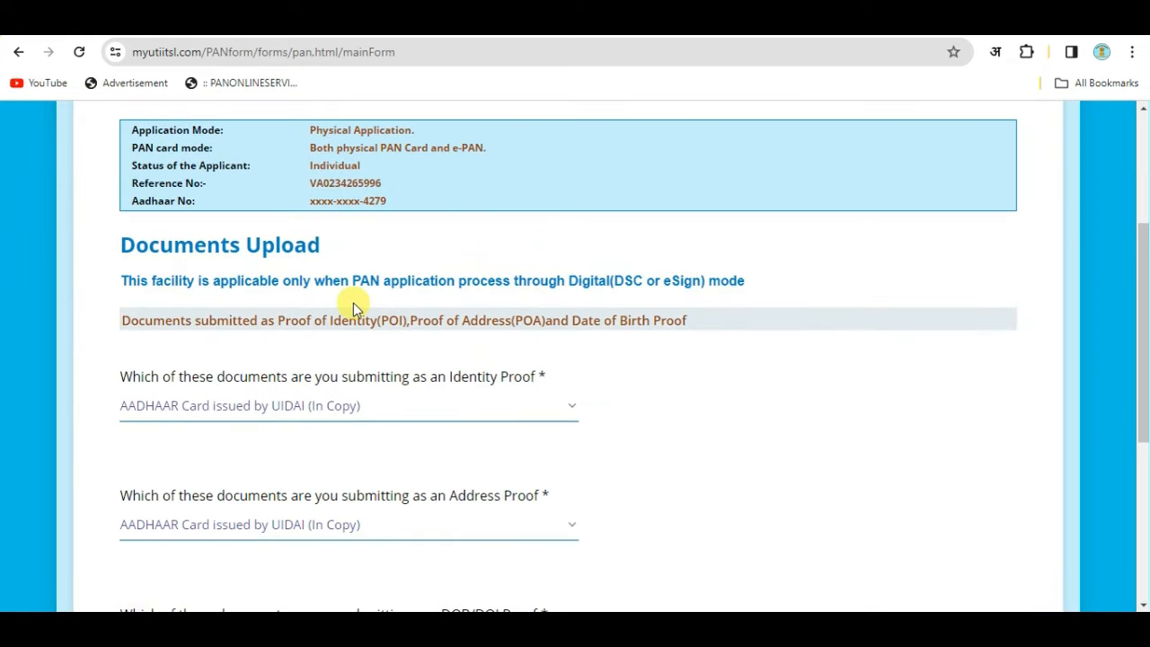
{"action": "scroll", "coordinate": [359, 306], "scroll_direction": "down", "scroll_amount": 1}
{"action": "scroll", "coordinate": [187, 300], "scroll_direction": "down", "scroll_amount": 1}
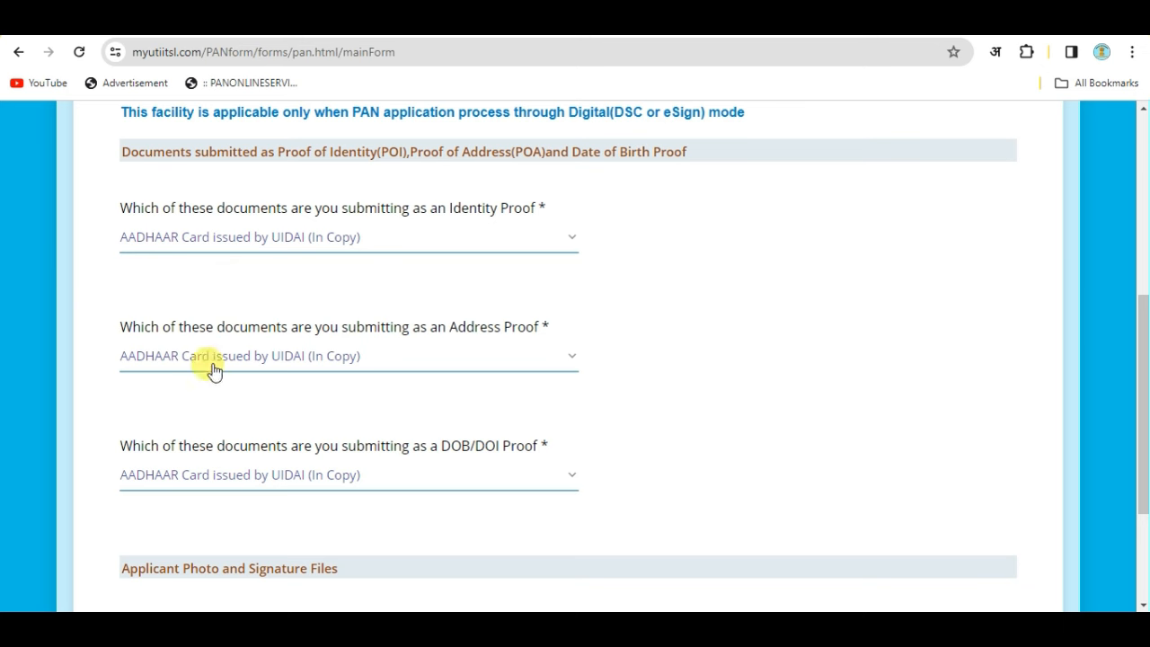
{"action": "scroll", "coordinate": [242, 355], "scroll_direction": "down", "scroll_amount": 3}
{"action": "left_click", "coordinate": [1008, 550]}
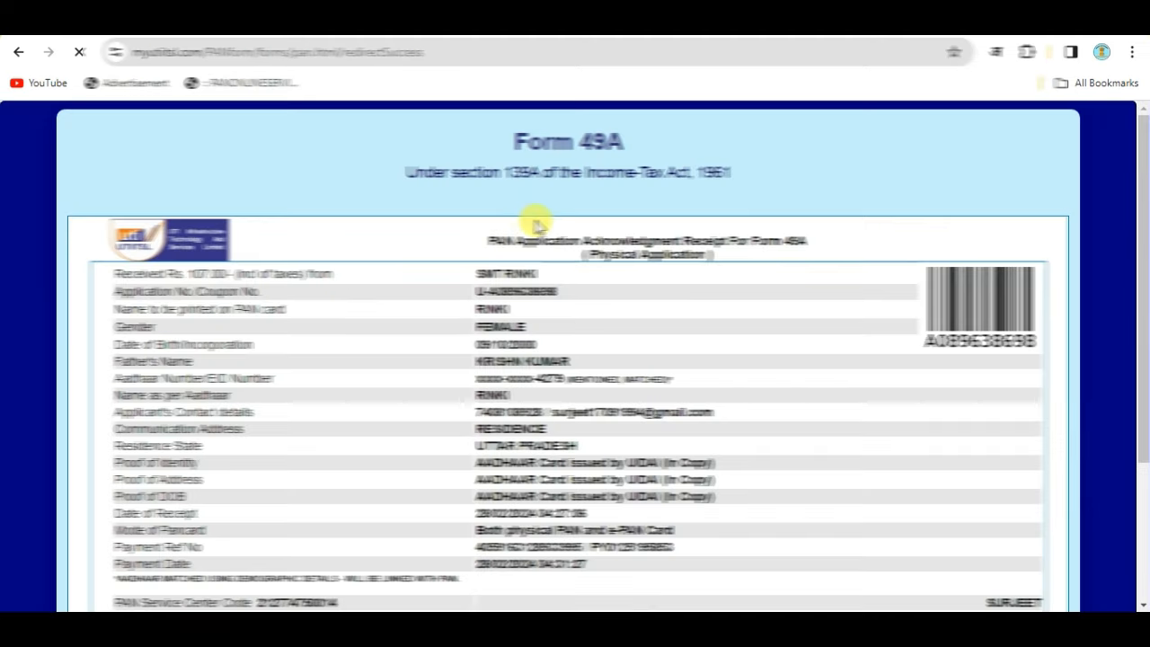
Download the acknowledgement receipt with Download PDF Form and open the downloaded PDF.
{"action": "scroll", "coordinate": [616, 380], "scroll_direction": "down", "scroll_amount": 3}
{"action": "scroll", "coordinate": [613, 380], "scroll_direction": "up", "scroll_amount": 3}
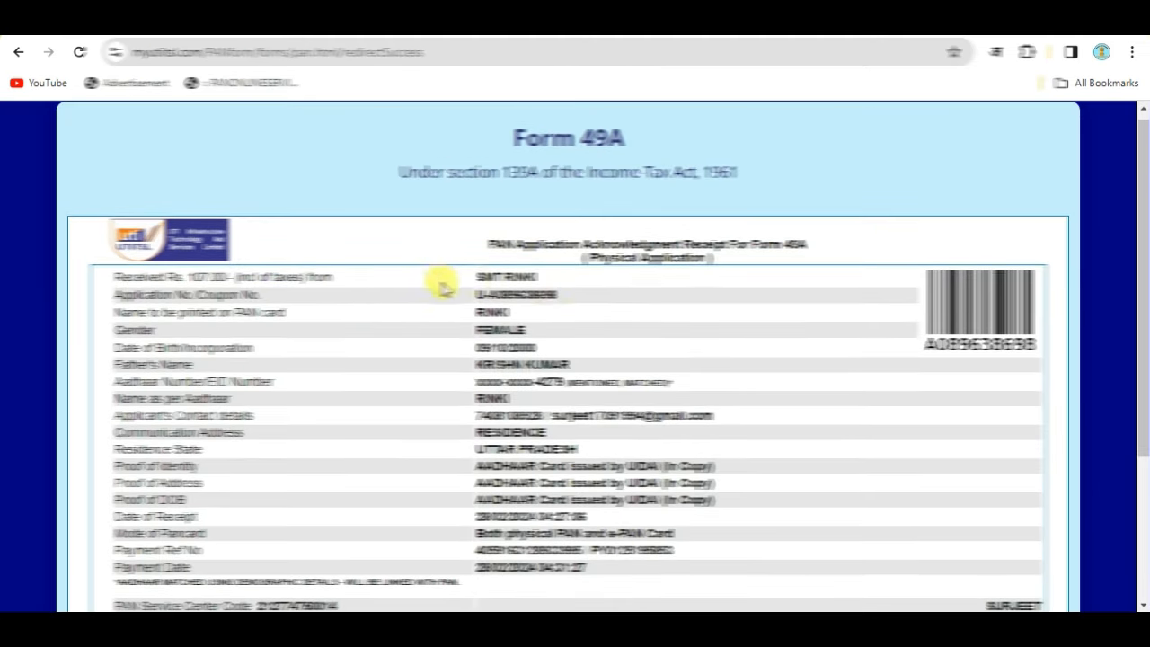
{"action": "scroll", "coordinate": [476, 269], "scroll_direction": "down", "scroll_amount": 1}
{"action": "scroll", "coordinate": [726, 287], "scroll_direction": "down", "scroll_amount": 2}
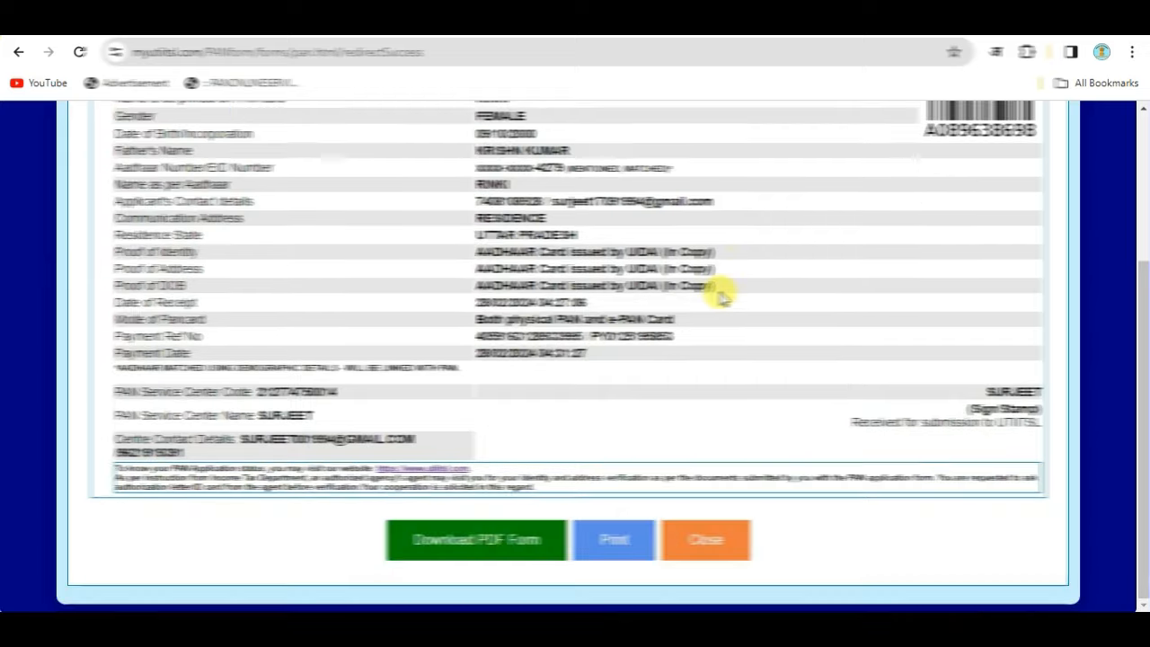
{"action": "scroll", "coordinate": [719, 295], "scroll_direction": "up", "scroll_amount": 1}
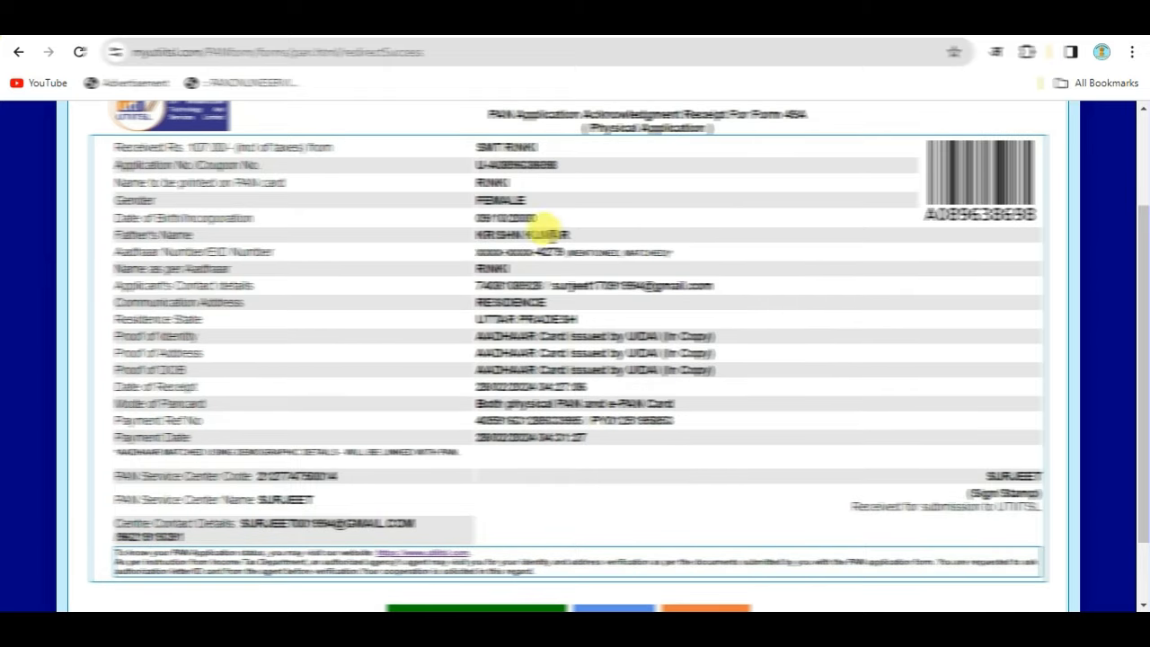
{"action": "scroll", "coordinate": [751, 421], "scroll_direction": "down", "scroll_amount": 1}
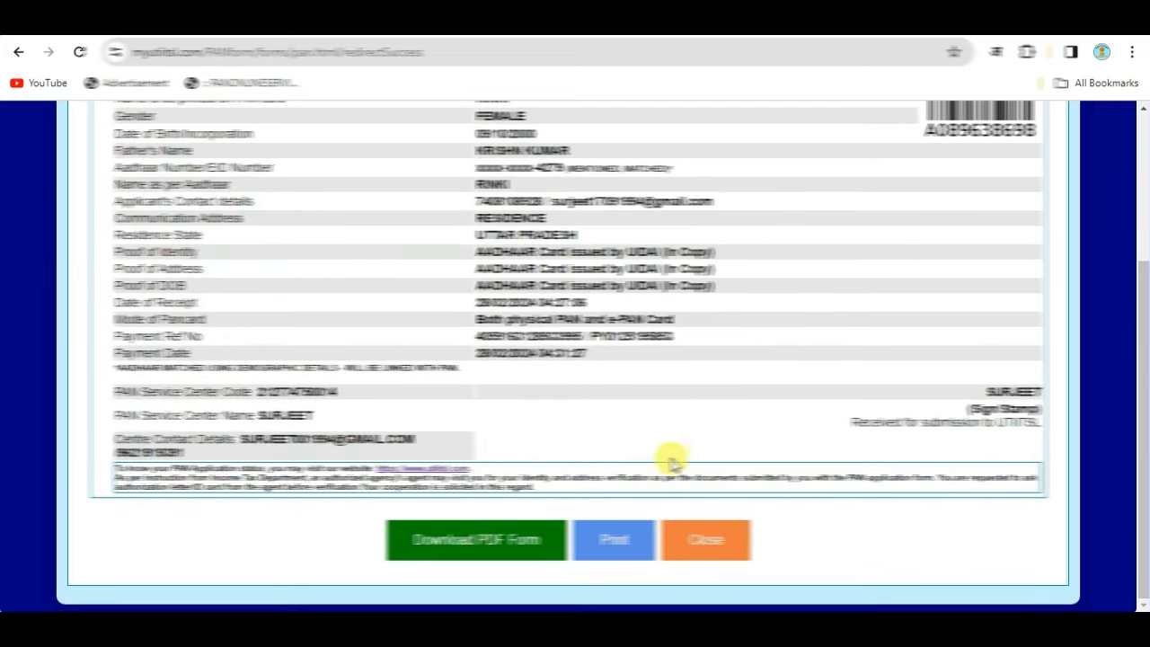
{"action": "left_click", "coordinate": [481, 550]}
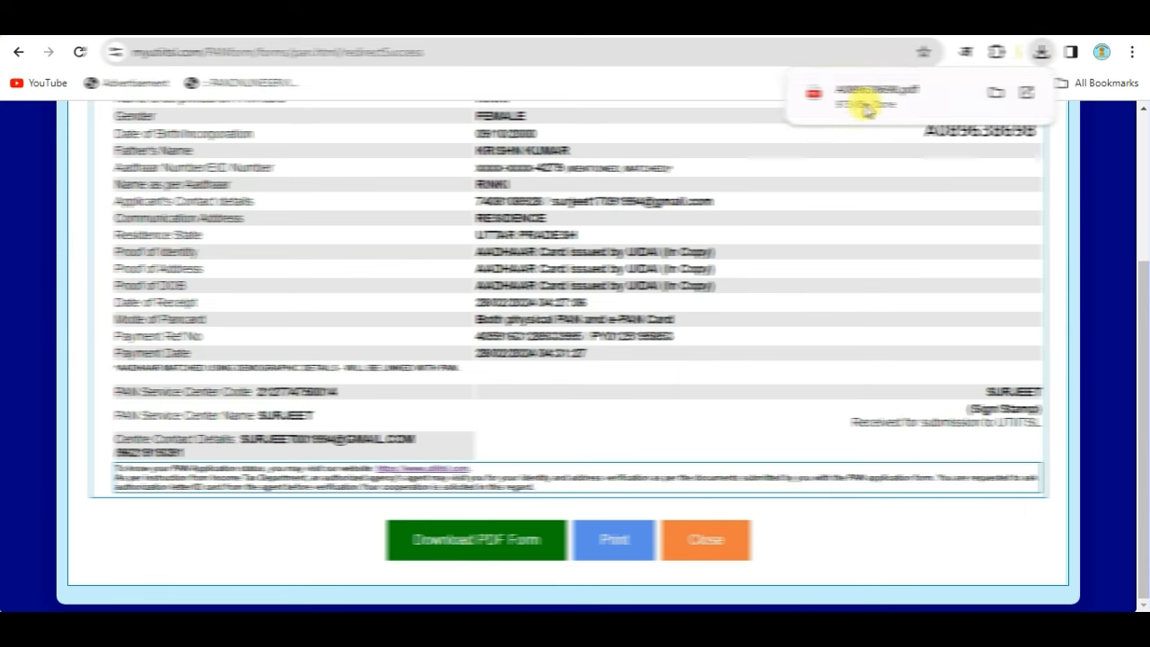
{"action": "left_click", "coordinate": [865, 100]}
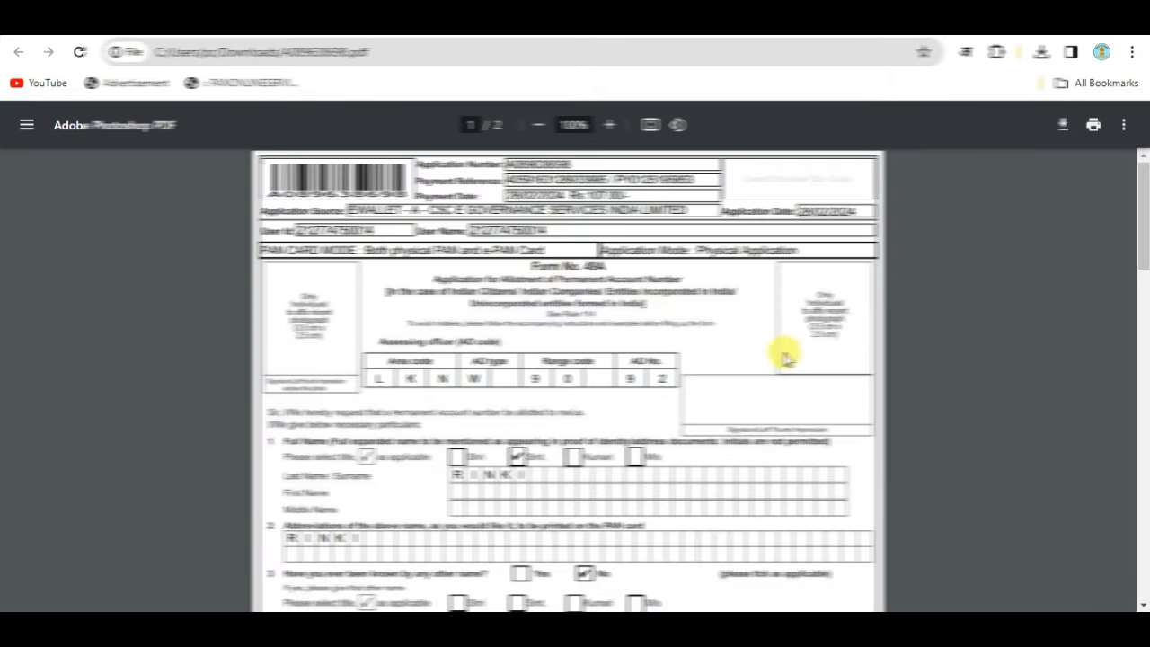
Scroll through pages 1 and 2 of the Form 49A PDF, then return to the receipt tab.
{"action": "scroll", "coordinate": [583, 315], "scroll_direction": "down", "scroll_amount": 15}
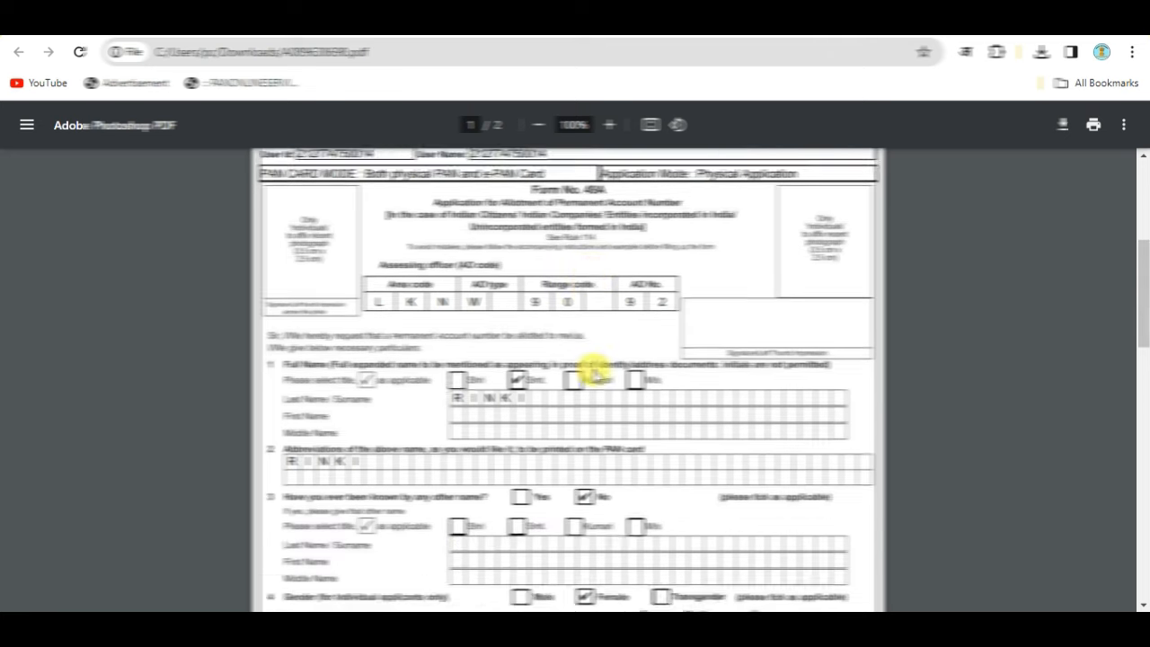
{"action": "scroll", "coordinate": [633, 530], "scroll_direction": "down", "scroll_amount": 4}
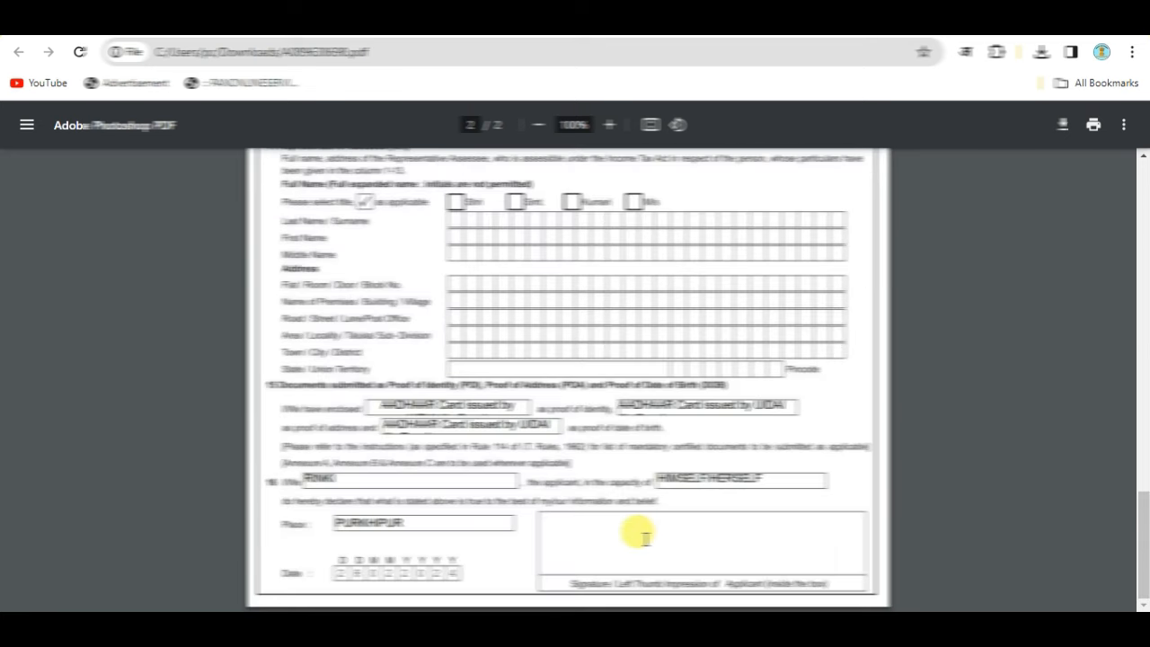
{"action": "scroll", "coordinate": [633, 359], "scroll_direction": "up", "scroll_amount": 10}
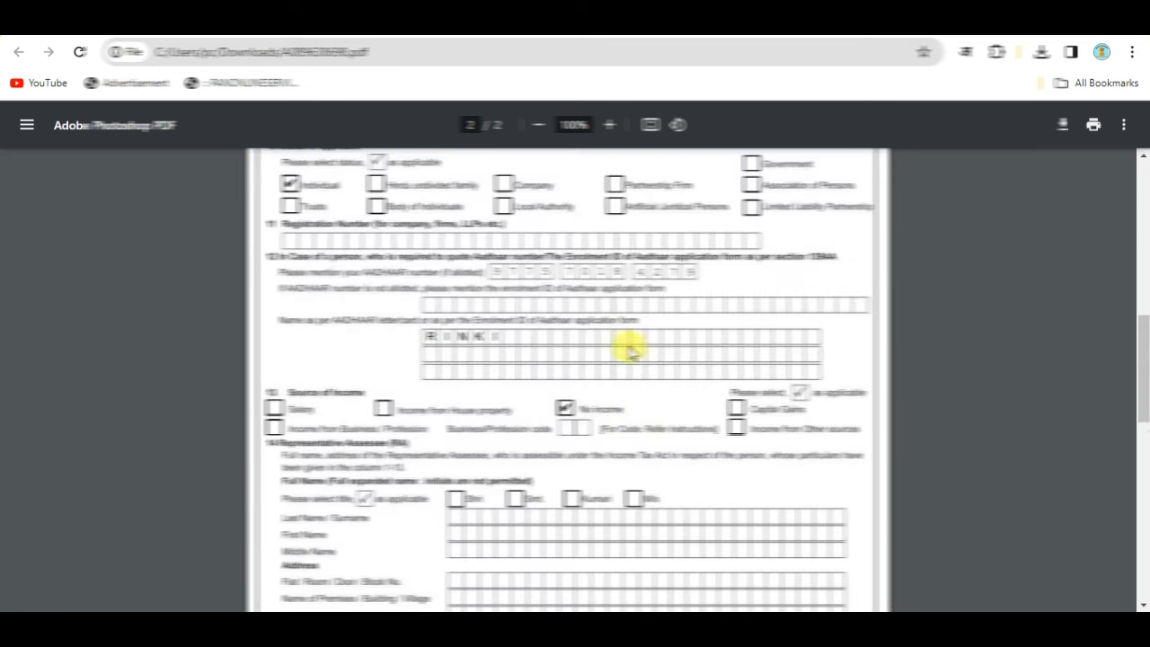
{"action": "scroll", "coordinate": [761, 399], "scroll_direction": "up", "scroll_amount": 10}
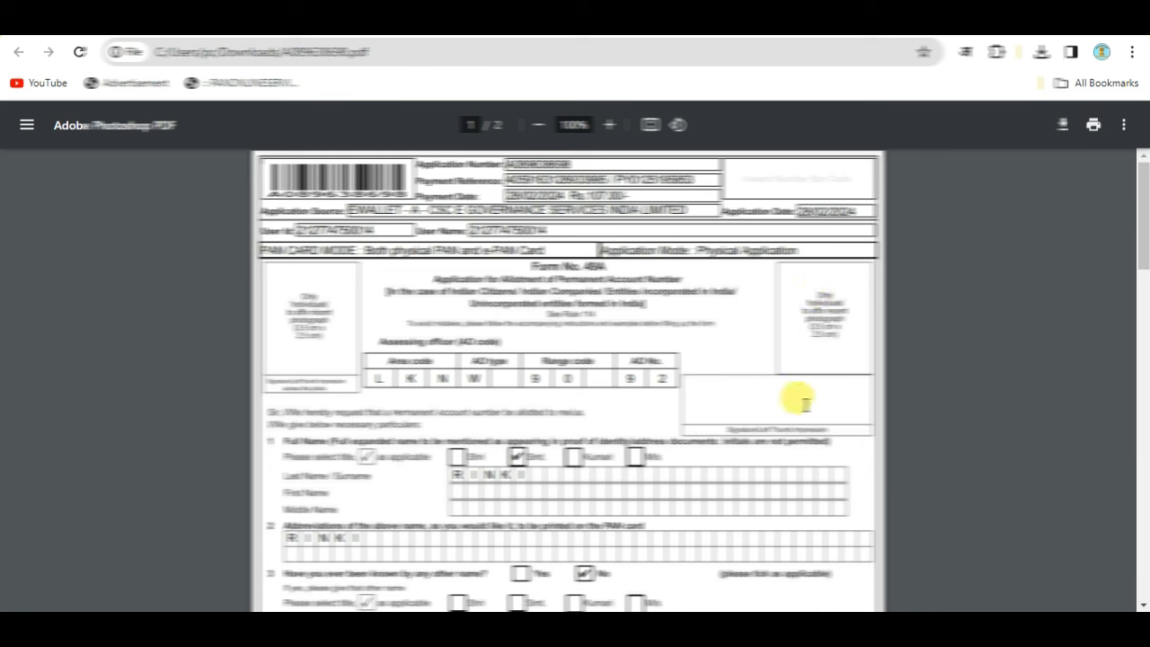
{"action": "scroll", "coordinate": [778, 557], "scroll_direction": "down", "scroll_amount": 15}
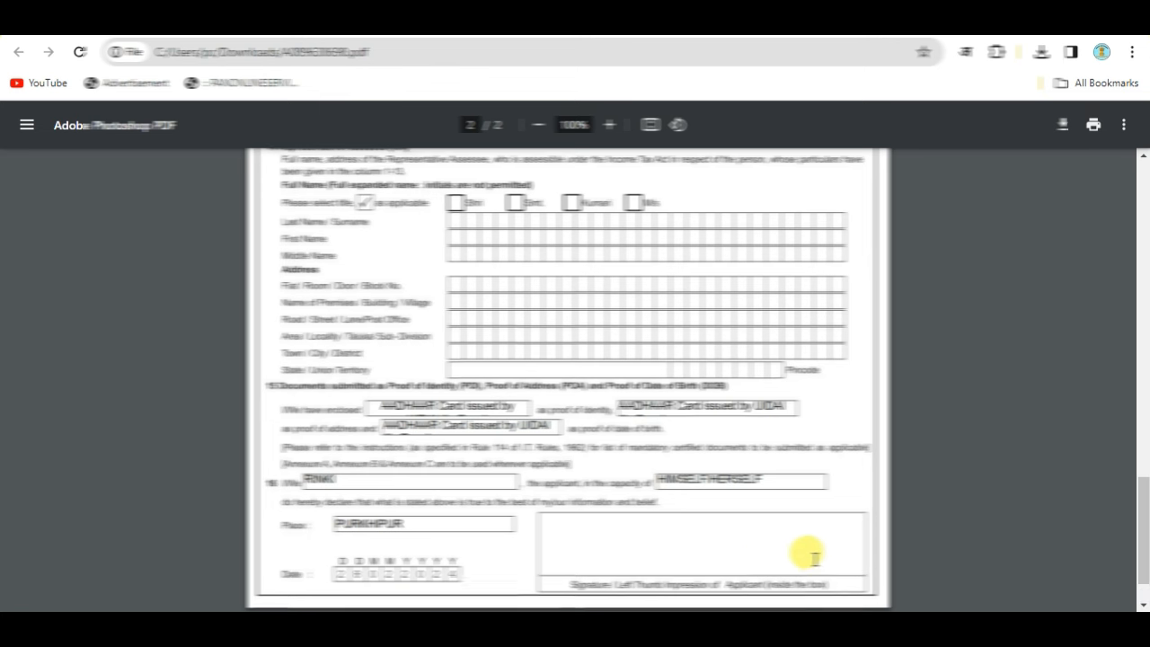
{"action": "scroll", "coordinate": [808, 551], "scroll_direction": "up", "scroll_amount": 4}
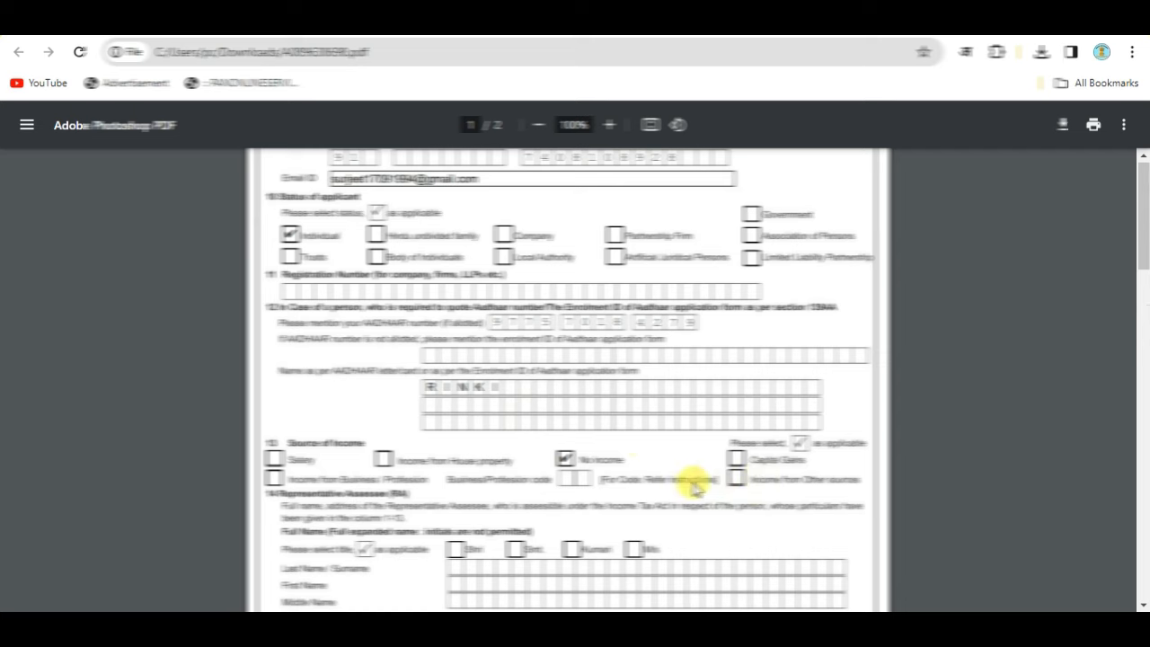
{"action": "scroll", "coordinate": [579, 534], "scroll_direction": "up", "scroll_amount": 10}
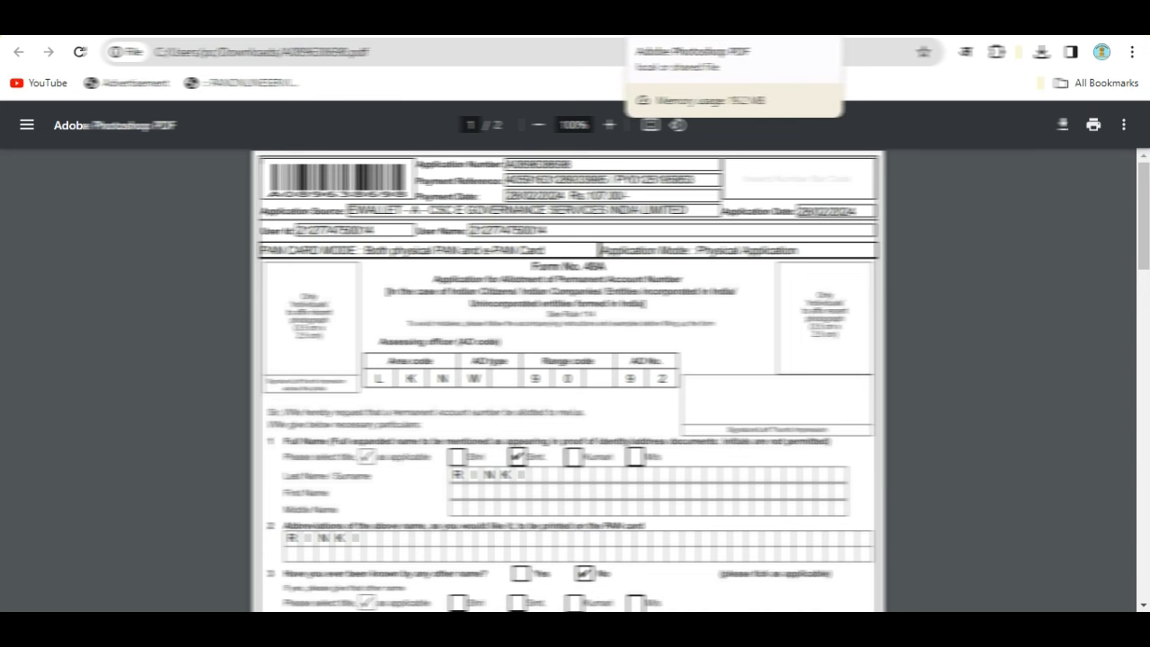
{"action": "left_click", "coordinate": [808, 18]}
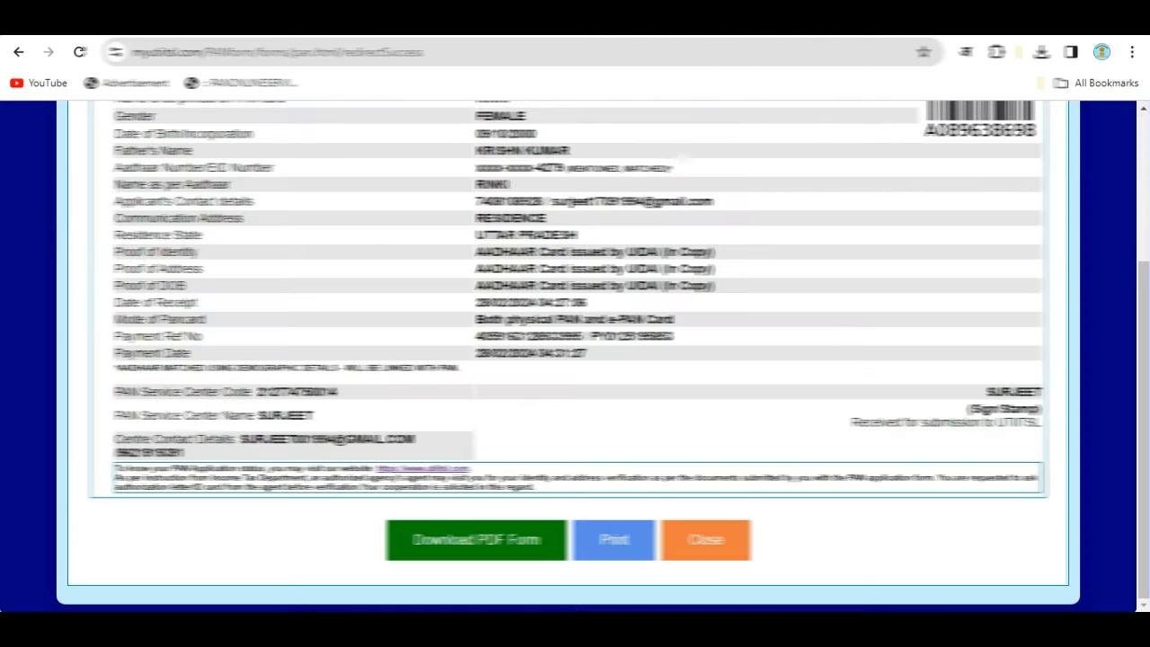
Close the receipt and open the application's Upload Documents dialog via Apply New PAN > Upload Document, leaving Choose File empty.
{"action": "left_click", "coordinate": [685, 543]}
{"action": "mouse_move", "coordinate": [334, 226]}
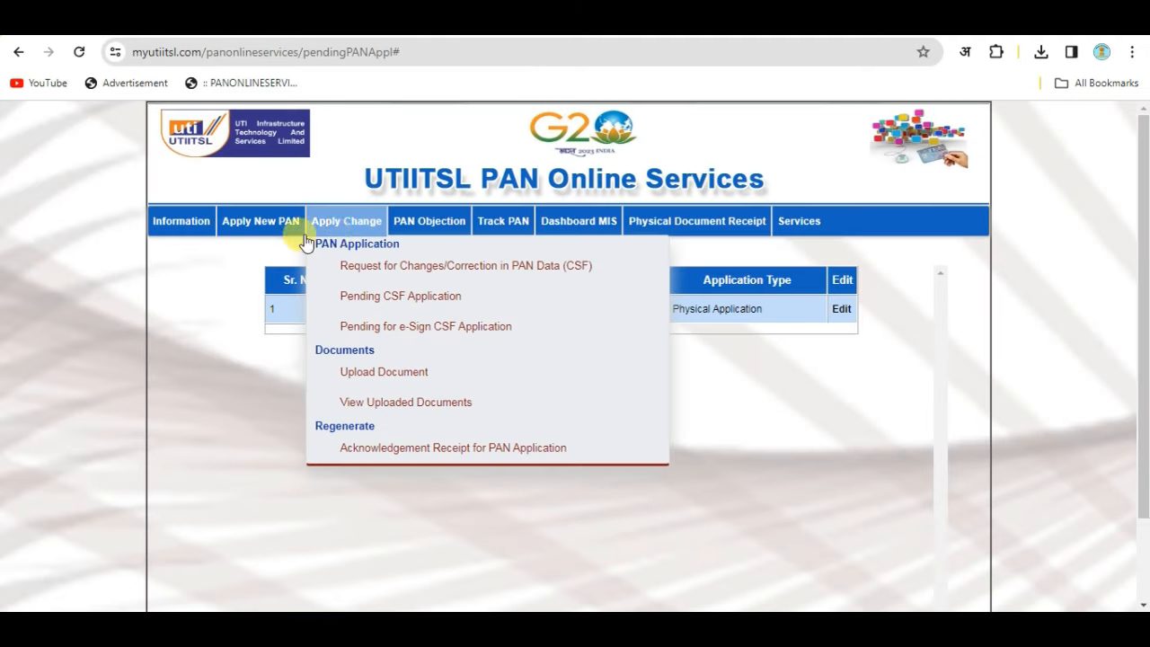
{"action": "mouse_move", "coordinate": [257, 226]}
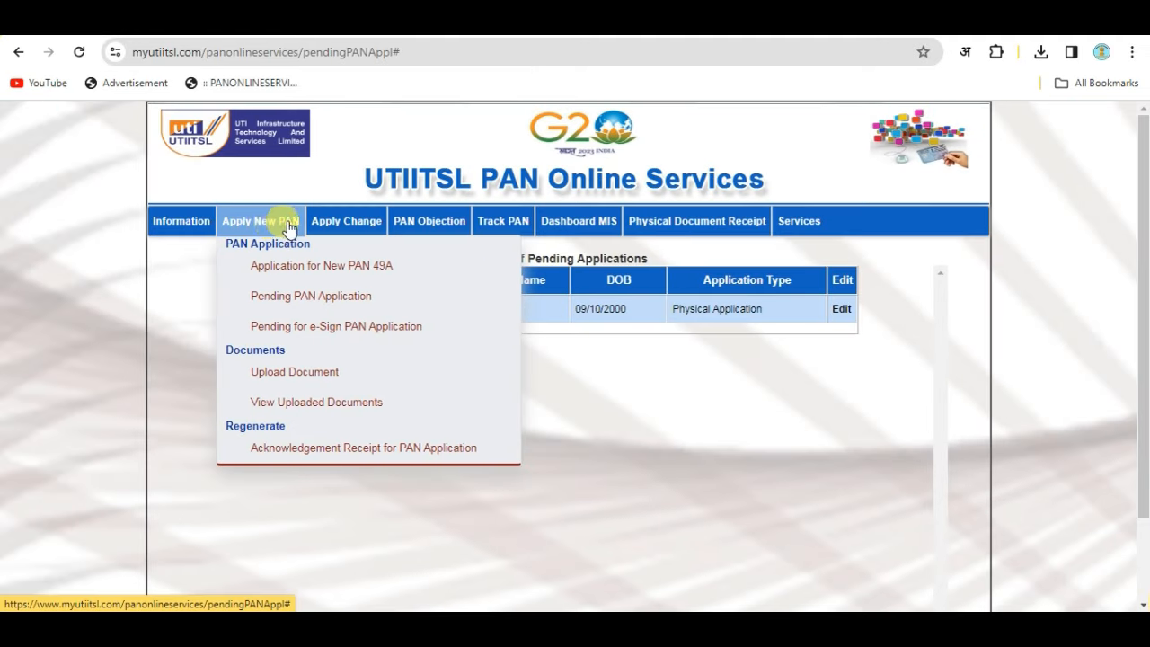
{"action": "left_click", "coordinate": [288, 373]}
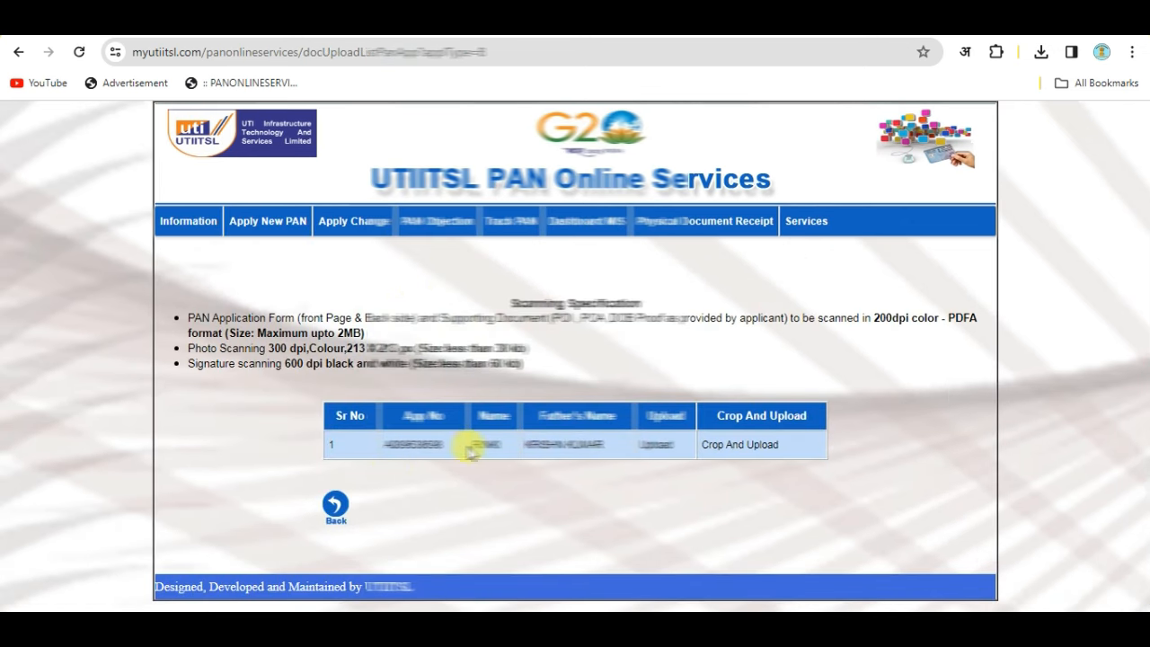
{"action": "left_click", "coordinate": [649, 447]}
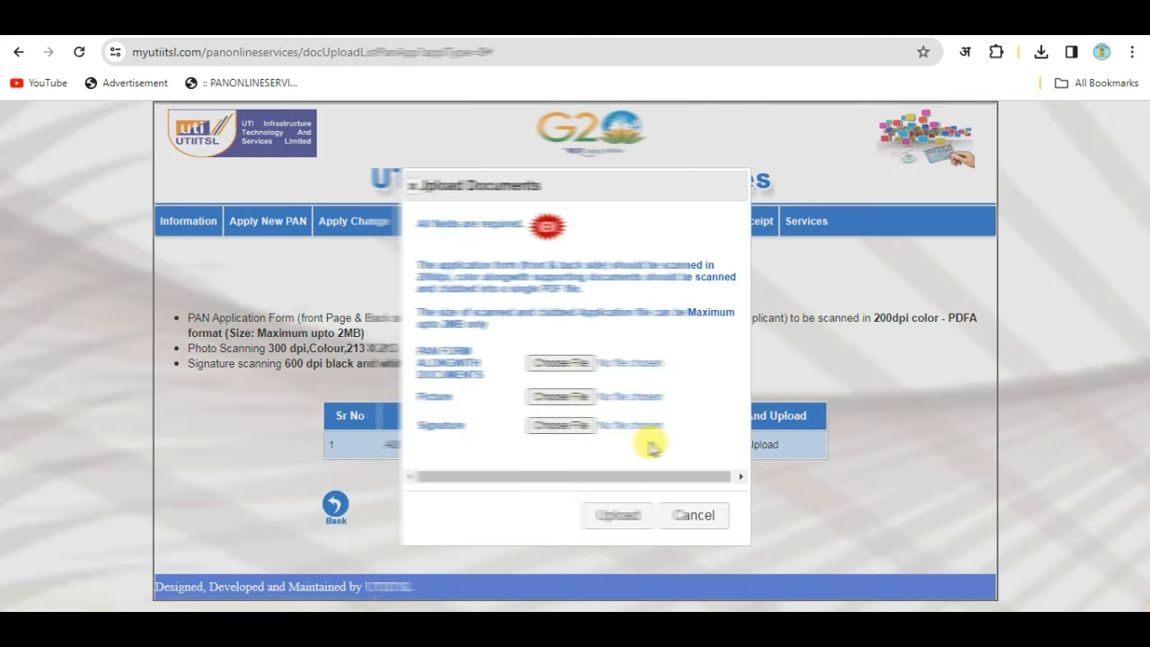
{"action": "left_click", "coordinate": [560, 367]}
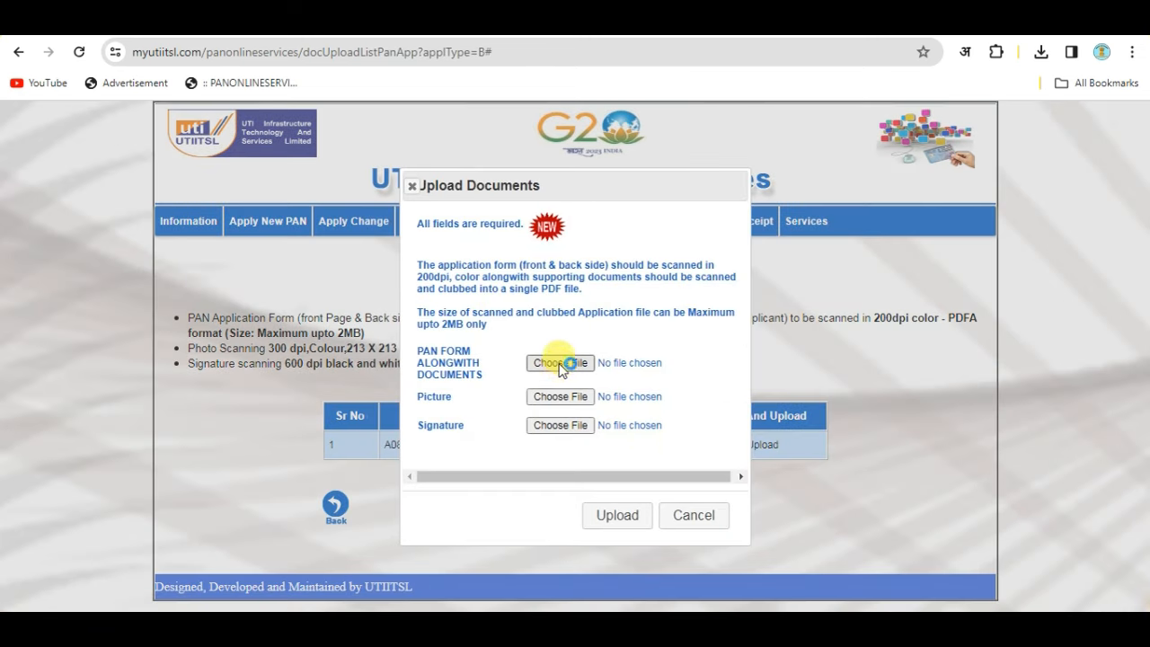
{"action": "left_click", "coordinate": [566, 30]}
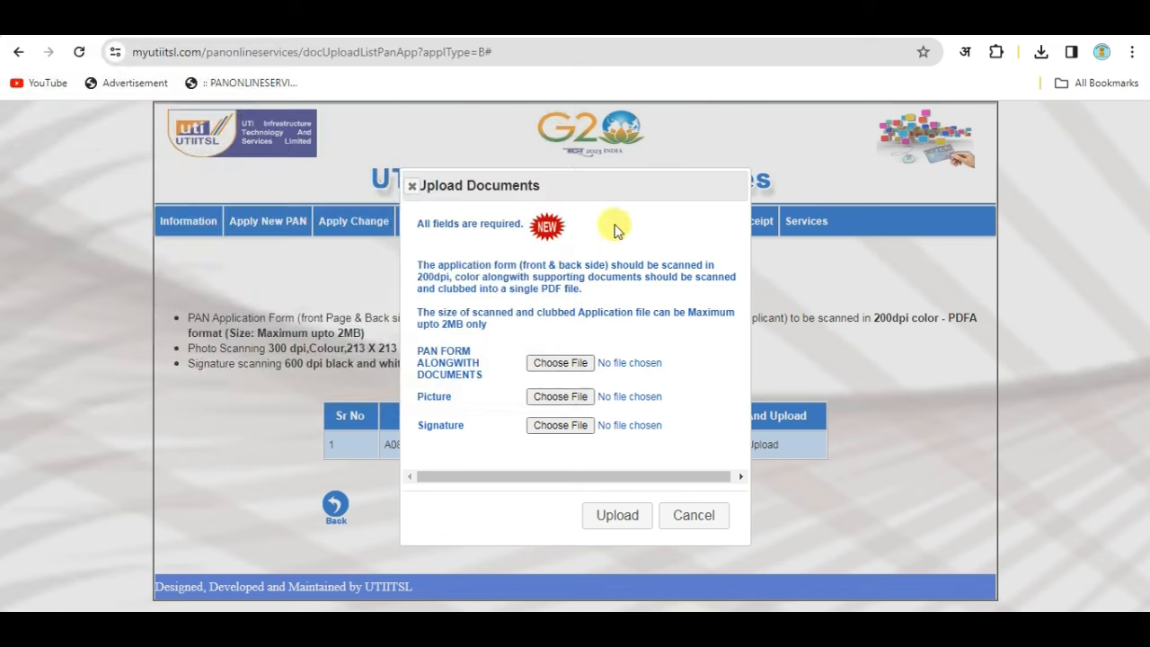